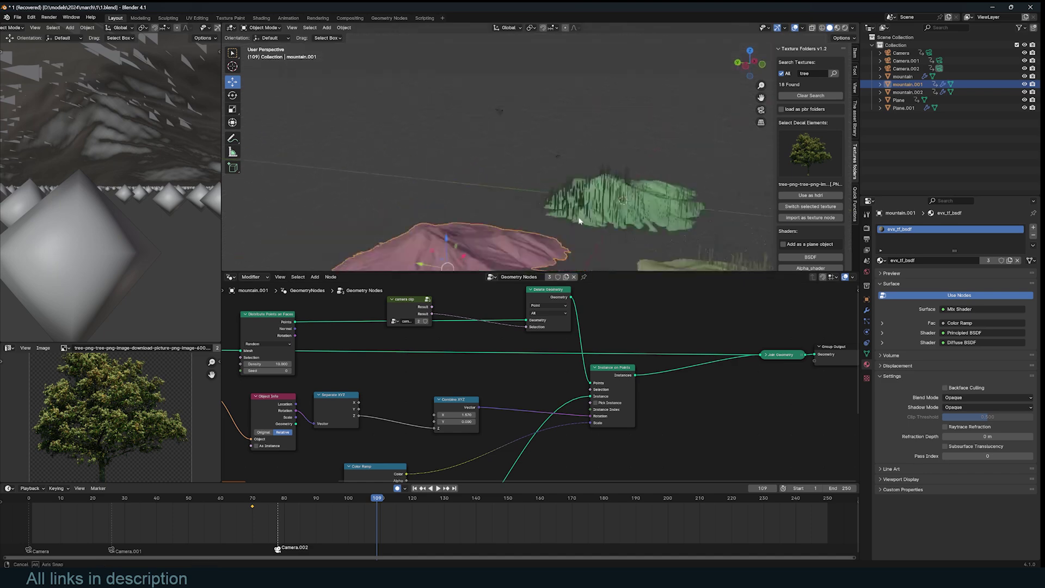
# Play the animation from the start and look over the three mountains as the active camera changes
pyautogui.click(31, 498)
pyautogui.press('space')
pyautogui.scroll(-2, 601, 178)
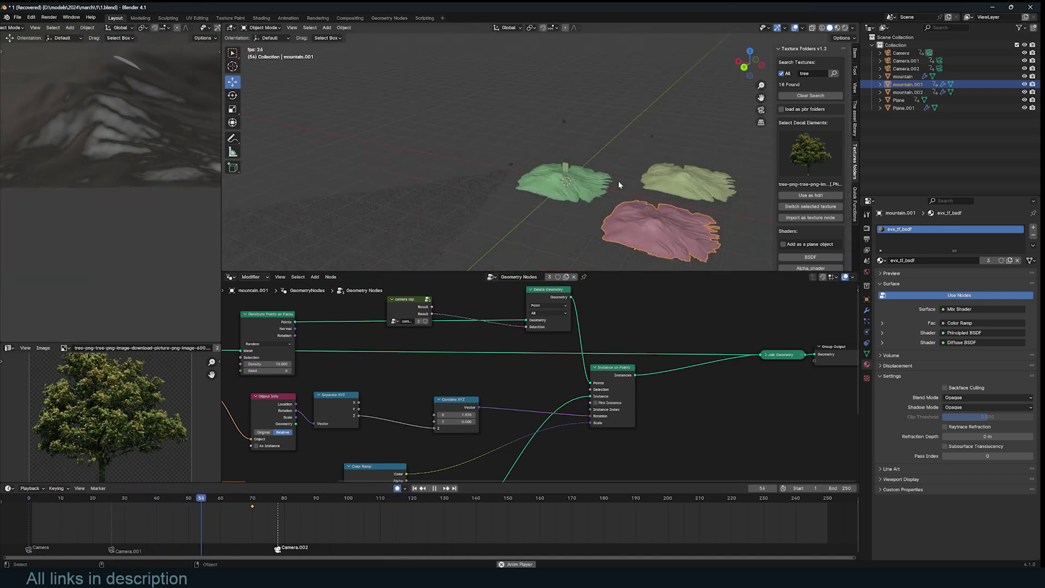
pyautogui.moveTo(619, 185); pyautogui.dragTo(648, 185, button='middle')
pyautogui.click(559, 143)
pyautogui.press('space')
pyautogui.scroll(-4, 543, 383)
pyautogui.scroll(2, 549, 396)
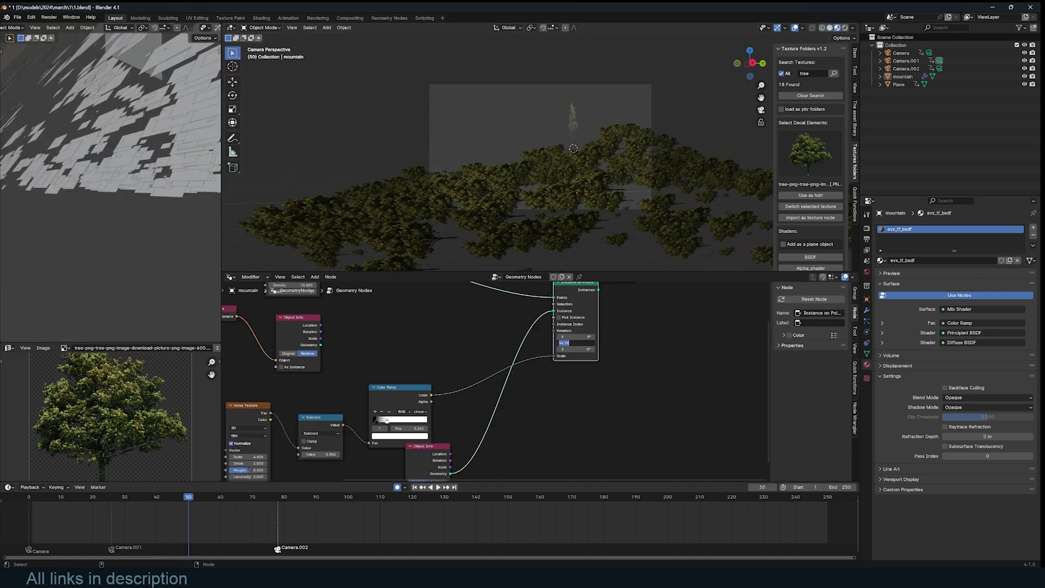
# Set the Y rotation to 0° on the Instance on Points node and play the animation to check the trees
pyautogui.press('Return')
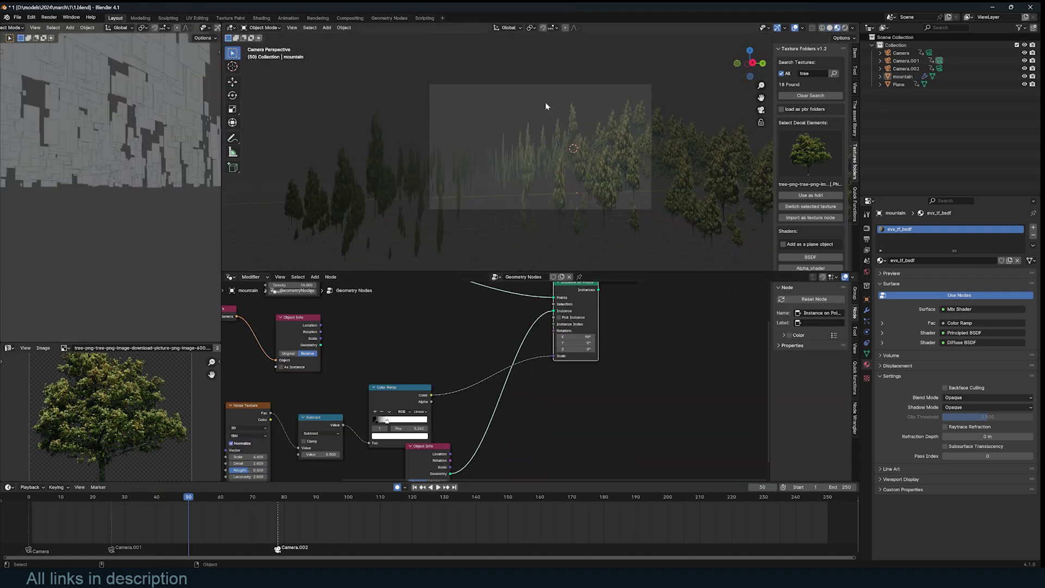
pyautogui.press('space')
pyautogui.press('space')
pyautogui.click(27, 511)
pyautogui.press('space')
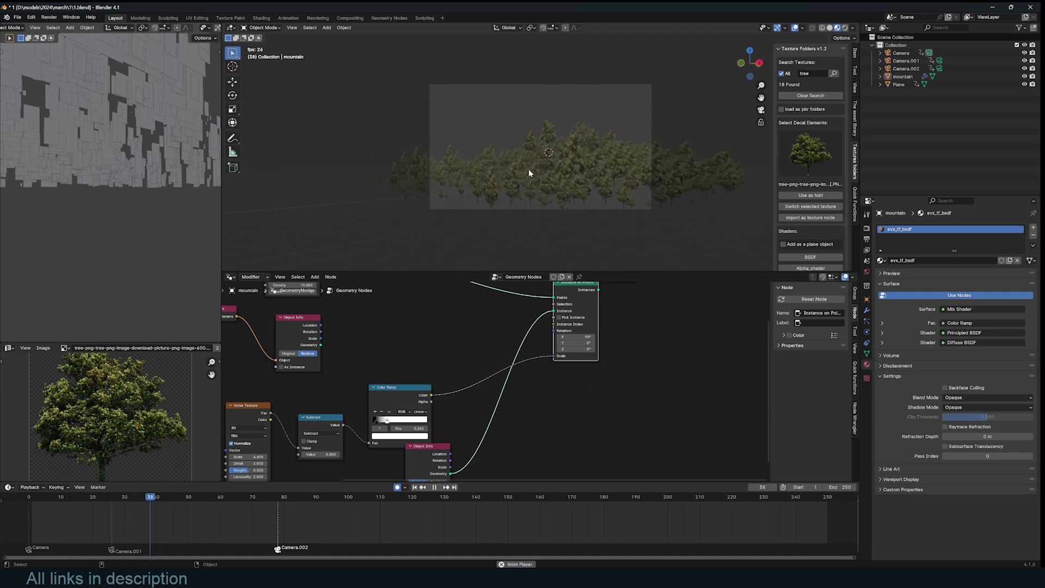
pyautogui.press('Escape')
# Link the active camera's Object Info rotation to the Instance on Points rotation and play the animation
pyautogui.scroll(-2, 527, 381)
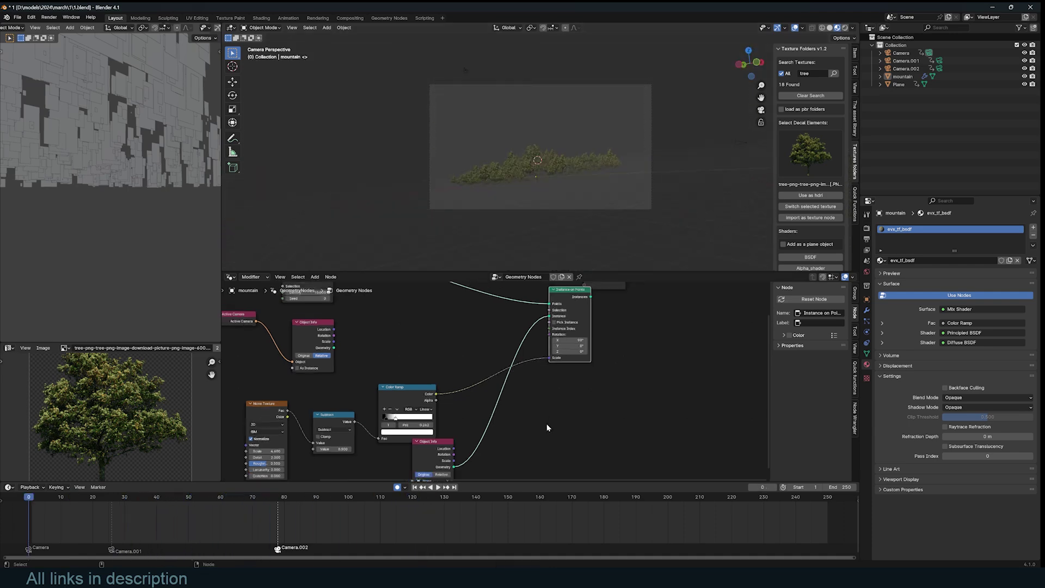
pyautogui.moveTo(548, 426); pyautogui.dragTo(578, 435, button='middle')
pyautogui.moveTo(381, 350); pyautogui.dragTo(581, 350)
pyautogui.press('space')
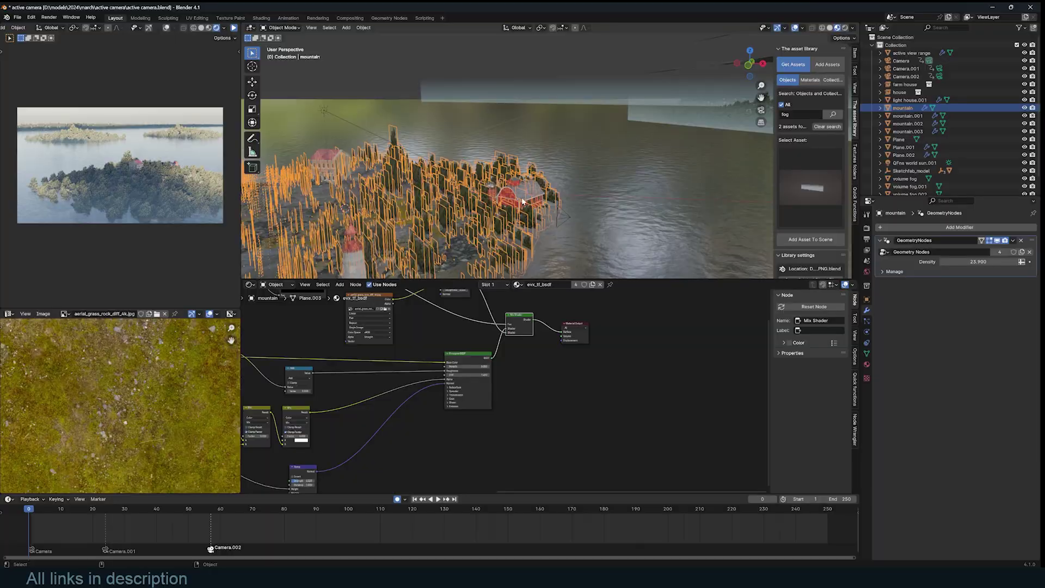
# Scrub and play the finished island scene to examine the trees across the camera changes
pyautogui.click(44, 522)
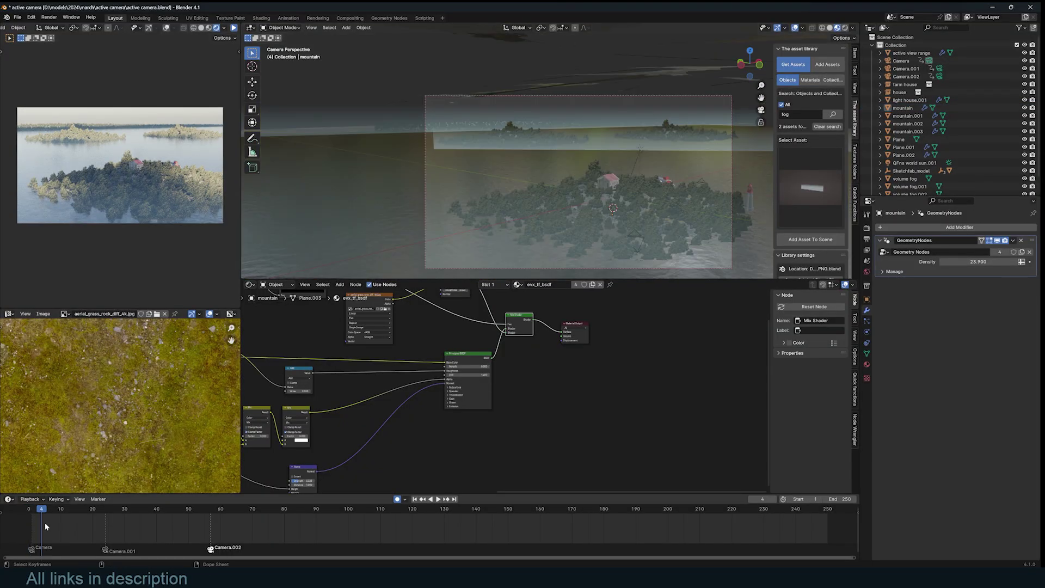
pyautogui.moveTo(44, 521); pyautogui.dragTo(52, 524)
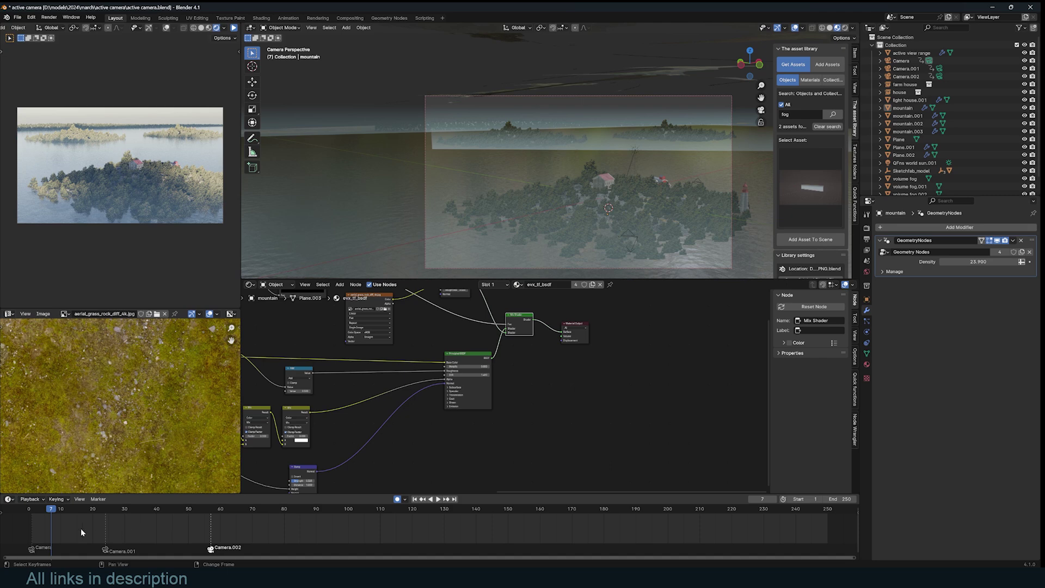
pyautogui.press('space')
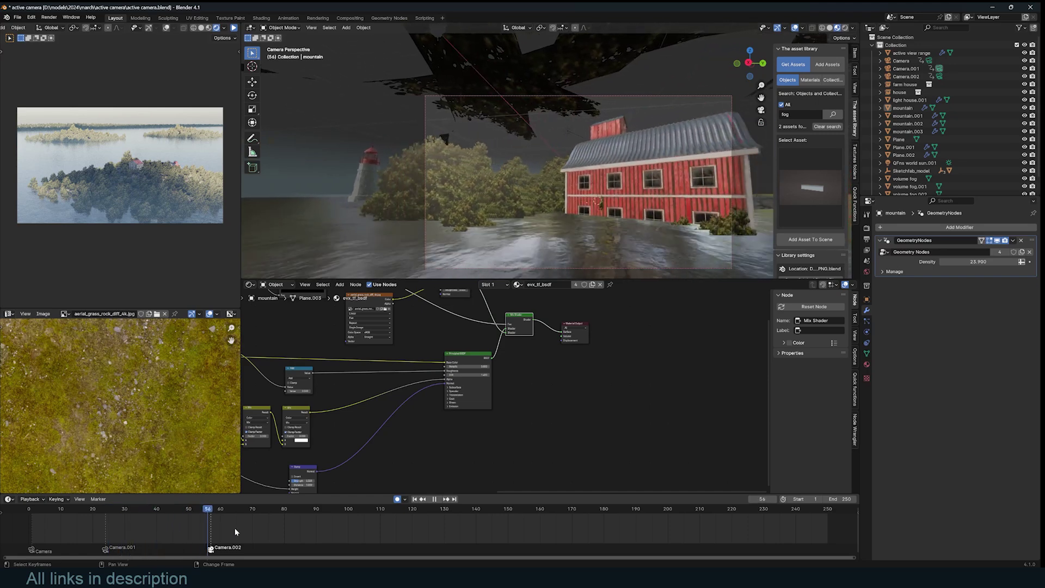
pyautogui.press('space')
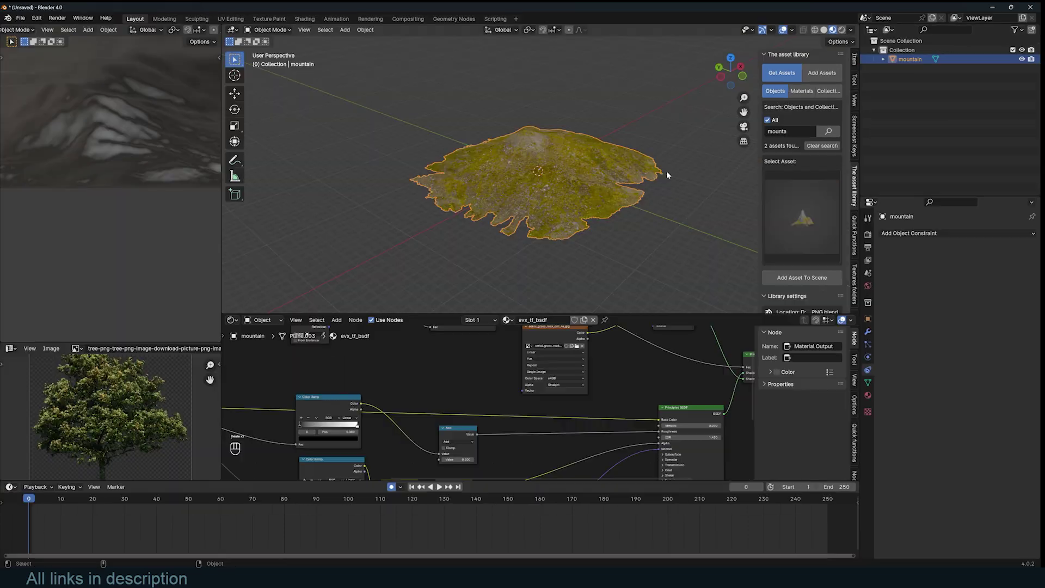
# Add a plane to the mountain scene and rotate it 90° about the X axis
pyautogui.hotkey('shift', 'a')
pyautogui.moveTo(626, 196)
pyautogui.click(690, 199)
pyautogui.press('r')
pyautogui.press('x')
pyautogui.press('KP_9')
pyautogui.press('KP_0')
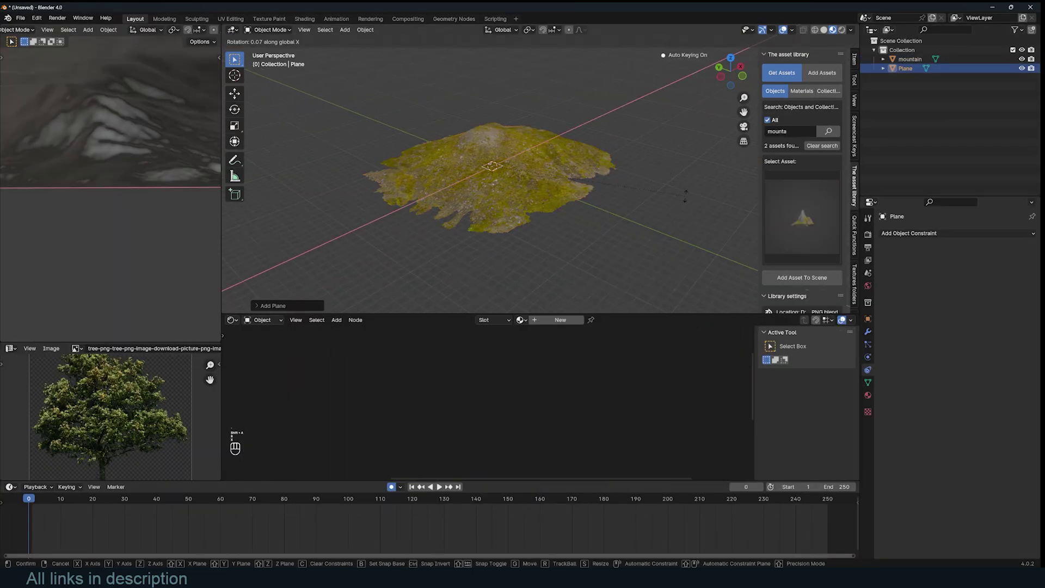
pyautogui.press('Return')
# Raise the plane above the mountain peak, then stretch its geometry vertically and shift it up in edit mode
pyautogui.press('g')
pyautogui.press('z')
pyautogui.click(591, 141)
pyautogui.press('Tab')
pyautogui.press('s')
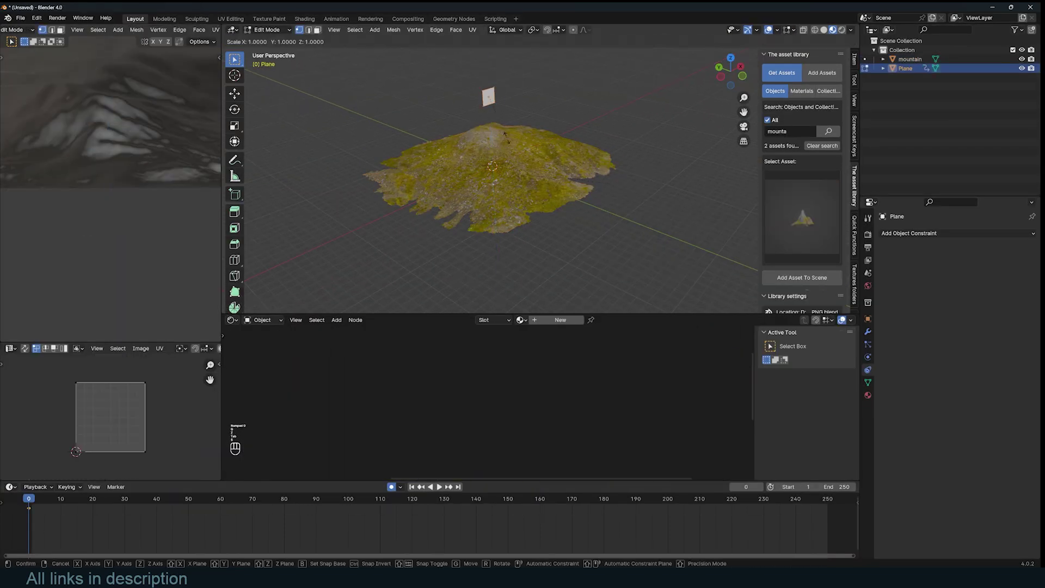
pyautogui.press('z')
pyautogui.click(659, 163)
pyautogui.press('g')
pyautogui.press('z')
pyautogui.click(661, 151)
pyautogui.press('Tab')
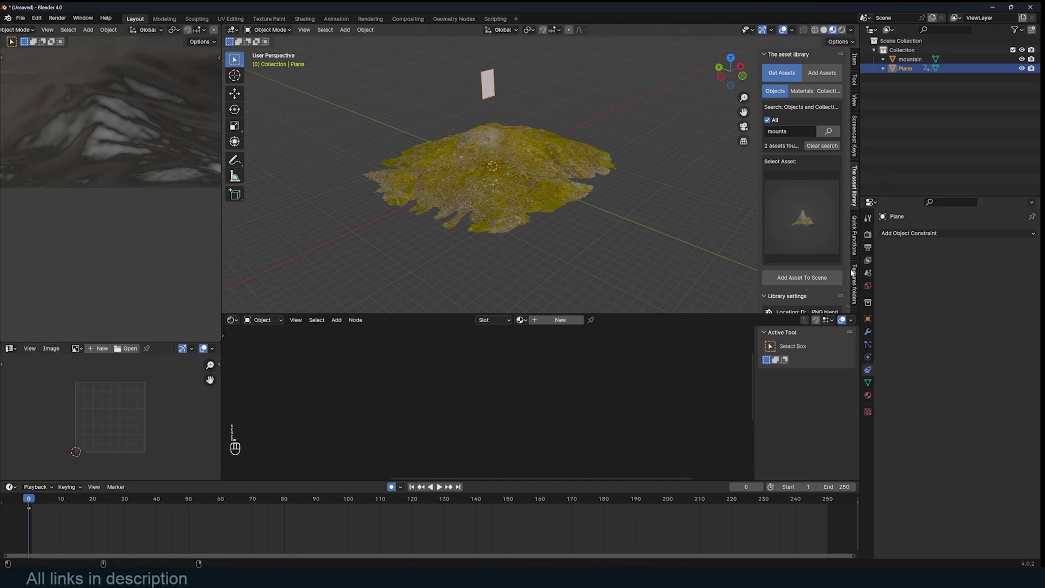
# Give the plane a new material with the tree image texture, linking its color to Base Color and its alpha to Alpha
pyautogui.click(854, 282)
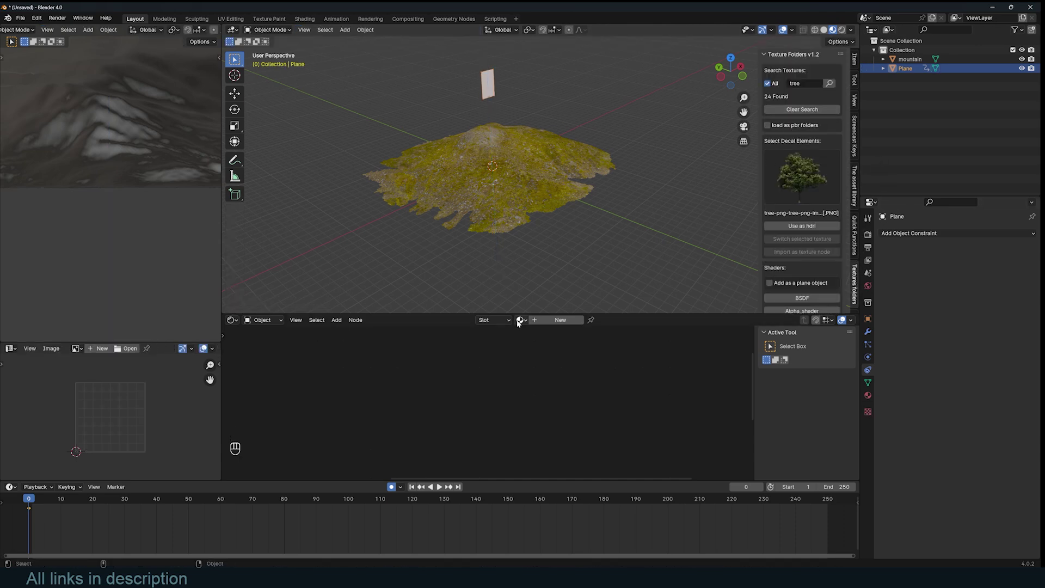
pyautogui.click(560, 320)
pyautogui.click(803, 251)
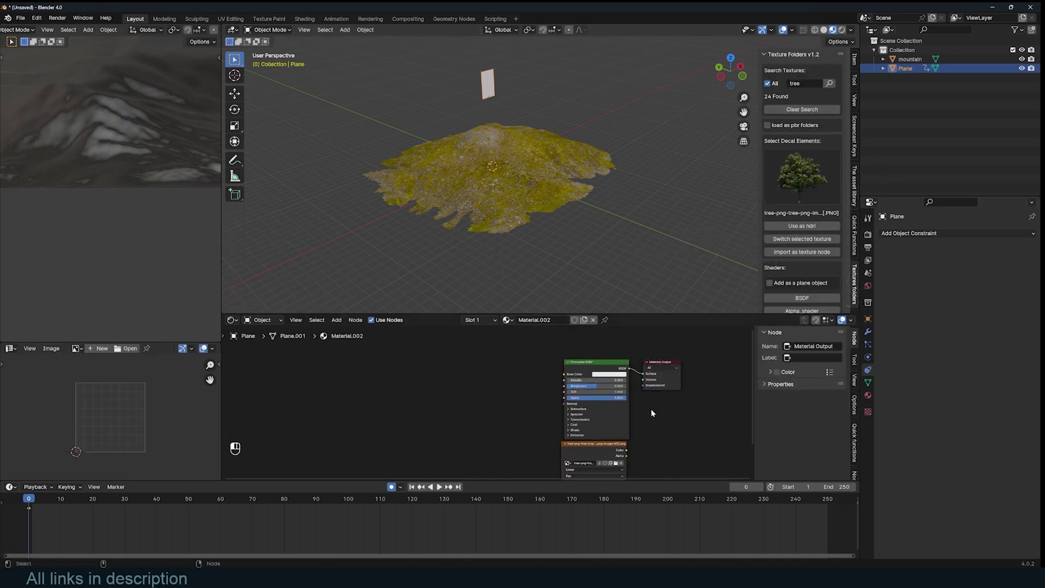
pyautogui.moveTo(585, 445); pyautogui.dragTo(420, 359)
pyautogui.scroll(2, 441, 348)
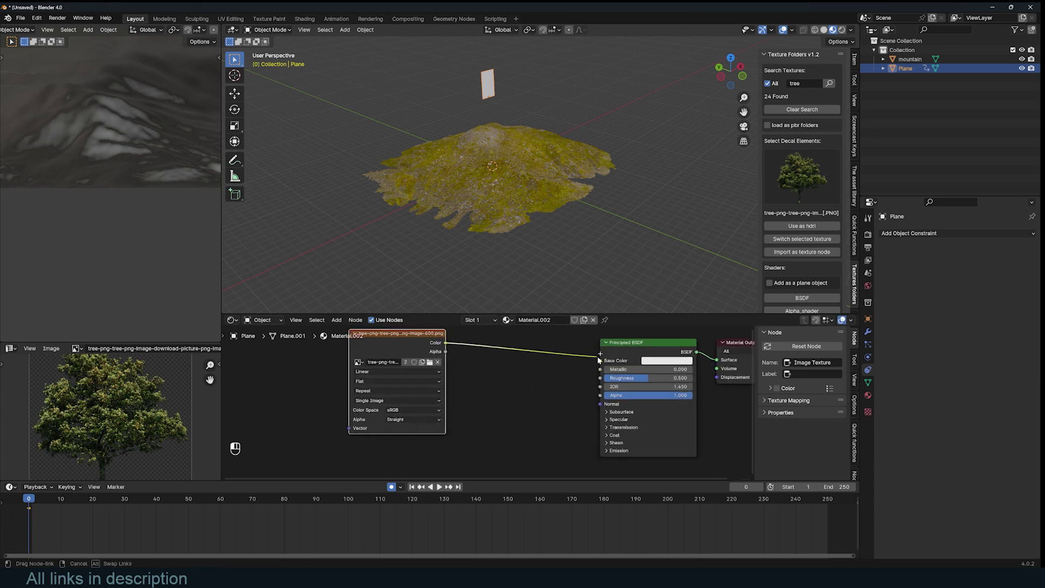
pyautogui.moveTo(598, 358); pyautogui.dragTo(600, 361)
pyautogui.moveTo(445, 351); pyautogui.dragTo(601, 395)
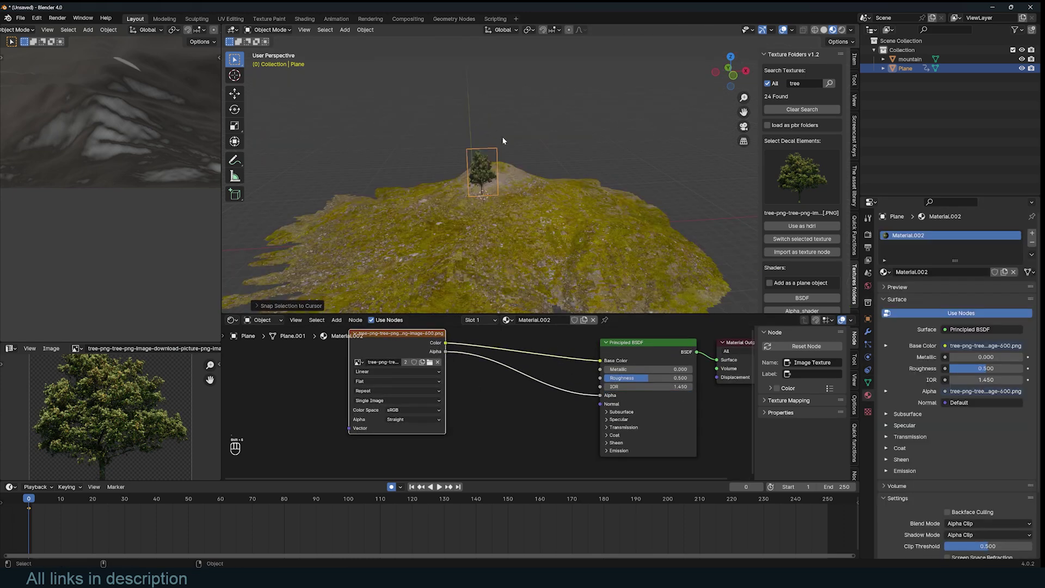
# Add a camera aligned to a low side view of the mountain, then move and rotate it to adjust the framing
pyautogui.moveTo(502, 138); pyautogui.dragTo(520, 118, button='middle')
pyautogui.scroll(-4, 507, 188)
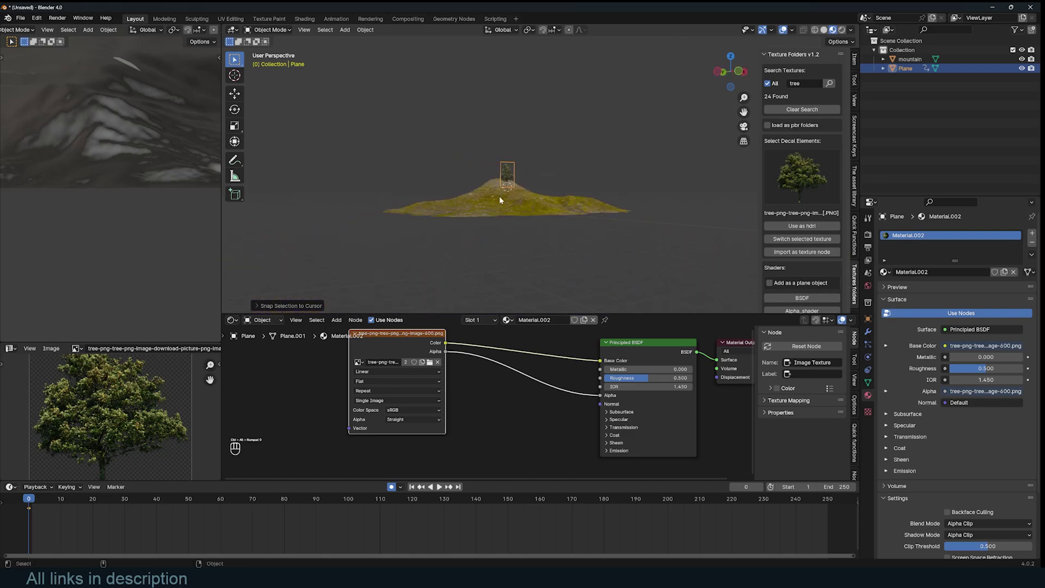
pyautogui.hotkey('shift', 'a')
pyautogui.click(470, 330)
pyautogui.press('ctrl+alt+KP_0')
pyautogui.press('g')
pyautogui.click(598, 174)
pyautogui.press('r')
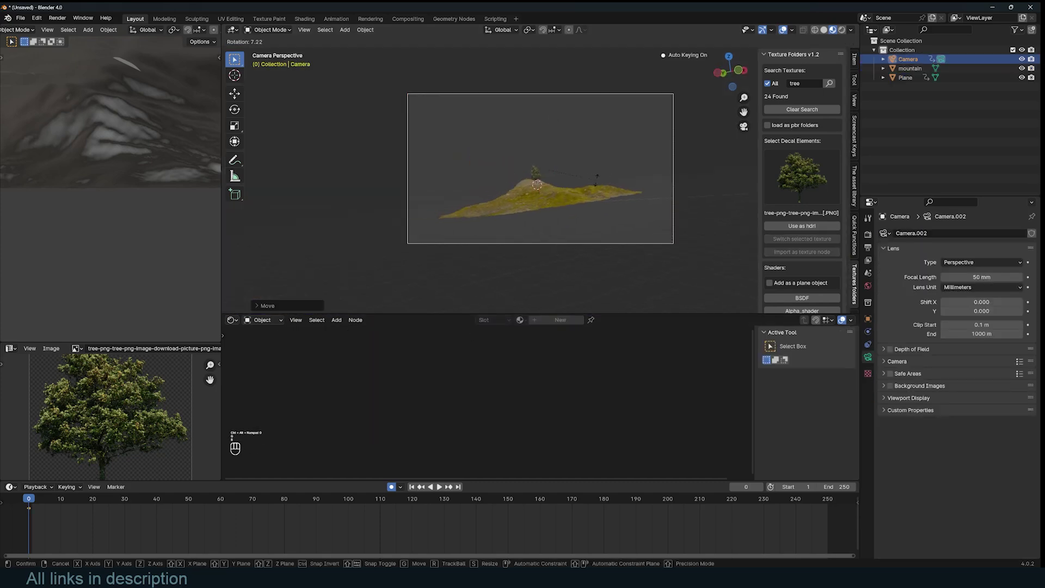
pyautogui.click(597, 180)
# Keyframe a moved camera position at frame 26 and play the animation in top view
pyautogui.click(110, 507)
pyautogui.press('g')
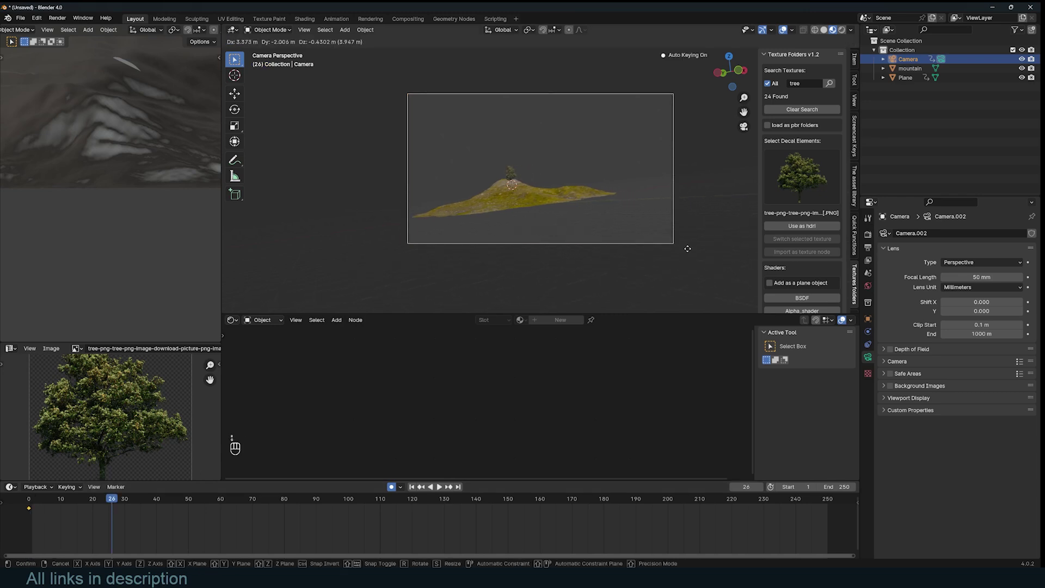
pyautogui.click(685, 245)
pyautogui.press('r')
pyautogui.rightClick(697, 234)
pyautogui.press('KP_7')
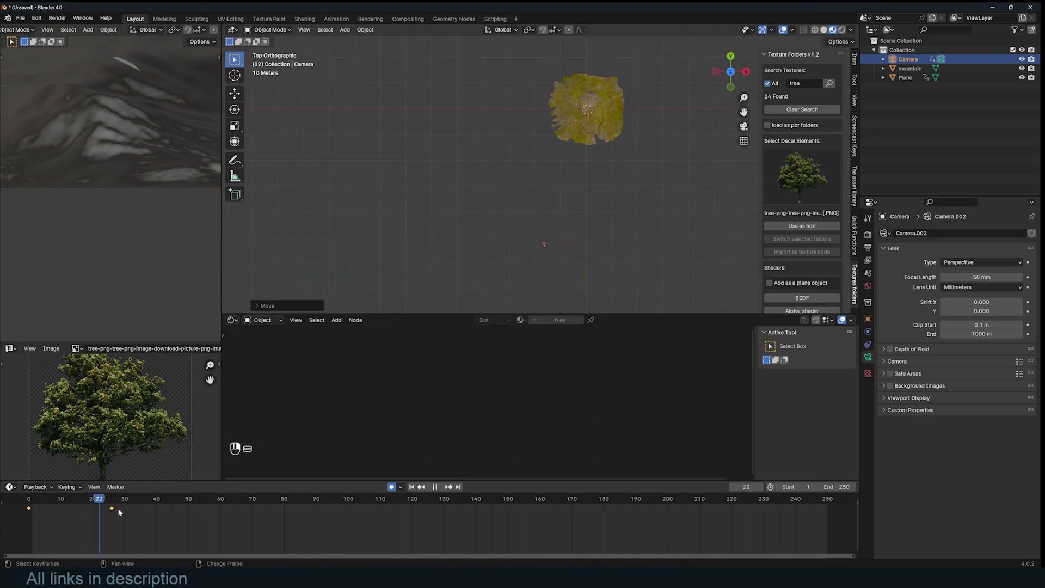
pyautogui.press('space')
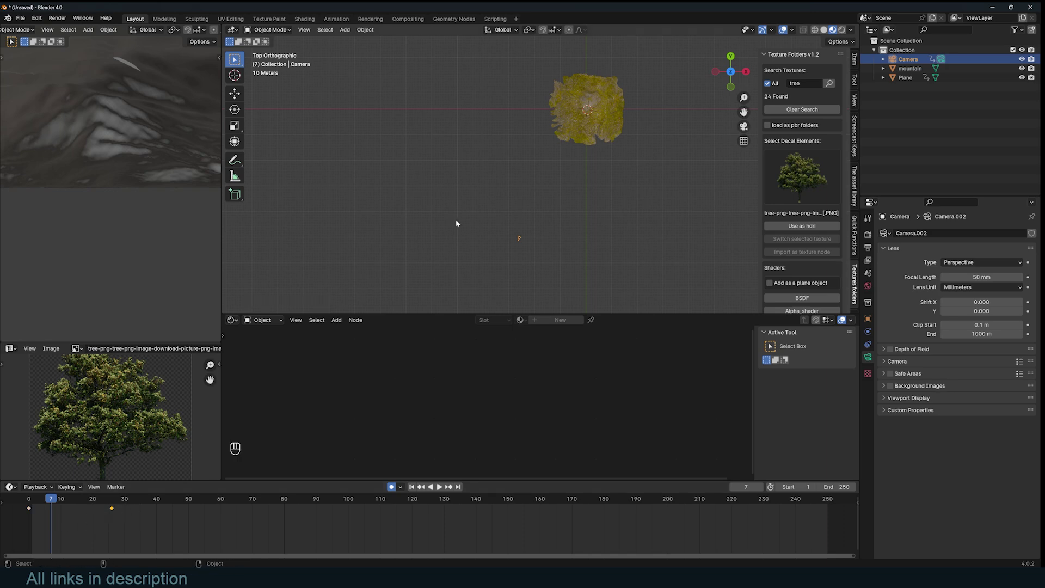
# Duplicate the camera, rotate the copy beside the mountain, and keyframe a moved position for it at frame 78
pyautogui.hotkey('shift', 'd')
pyautogui.press('r')
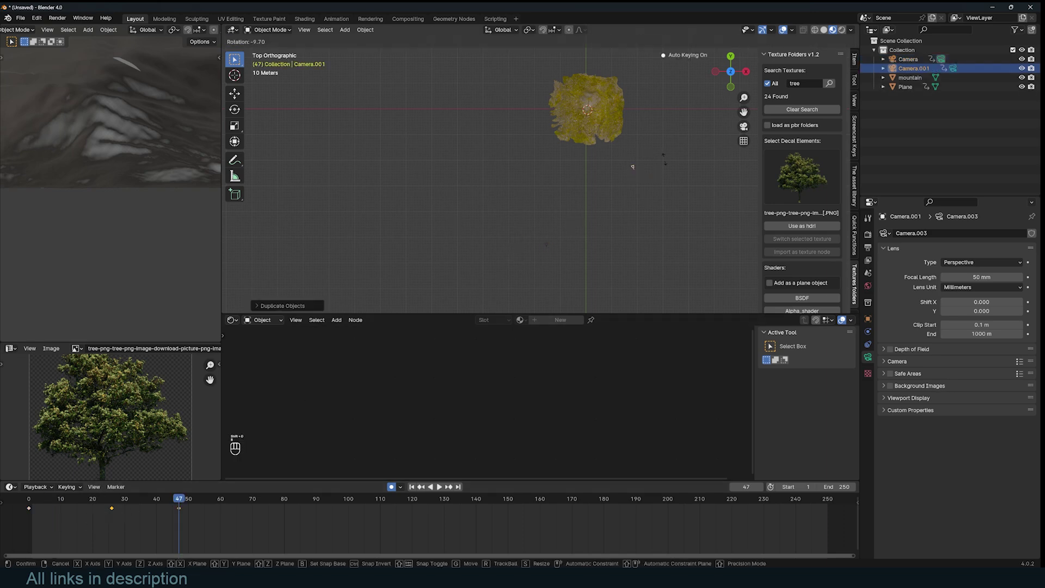
pyautogui.click(632, 114)
pyautogui.click(278, 499)
pyautogui.press('g')
pyautogui.click(624, 137)
# Duplicate the second camera at frame 78, rotate the copy beyond the mountain, and delete its keyframe at frame 38
pyautogui.hotkey('shift', 'd')
pyautogui.click(592, 121)
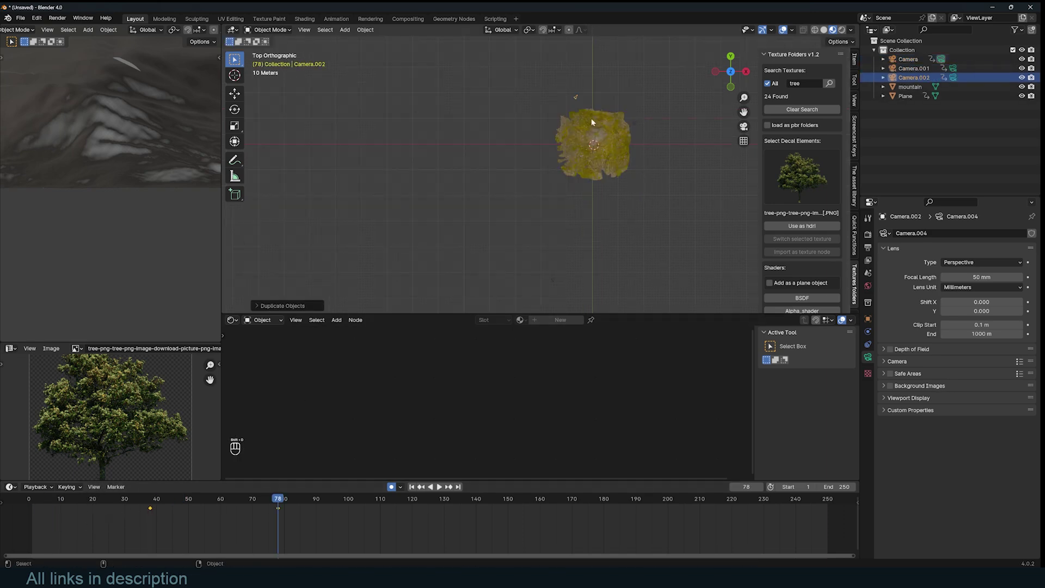
pyautogui.press('r')
pyautogui.press('r')
pyautogui.press('r')
pyautogui.press('KP_7')
pyautogui.click(150, 507)
pyautogui.press('Delete')
# Aim the third camera at the mountain through its own view and keyframe a moved position at frame 121
pyautogui.press('ctrl+KP_0')
pyautogui.press('r')
pyautogui.press('r')
pyautogui.click(415, 499)
pyautogui.press('g')
pyautogui.moveTo(416, 499); pyautogui.dragTo(364, 500)
# Make the first camera the active scene camera and bind it to a timeline marker at frame 0
pyautogui.moveTo(586, 212); pyautogui.dragTo(529, 205, button='middle')
pyautogui.scroll(-3, 490, 177)
pyautogui.scroll(4, 594, 194)
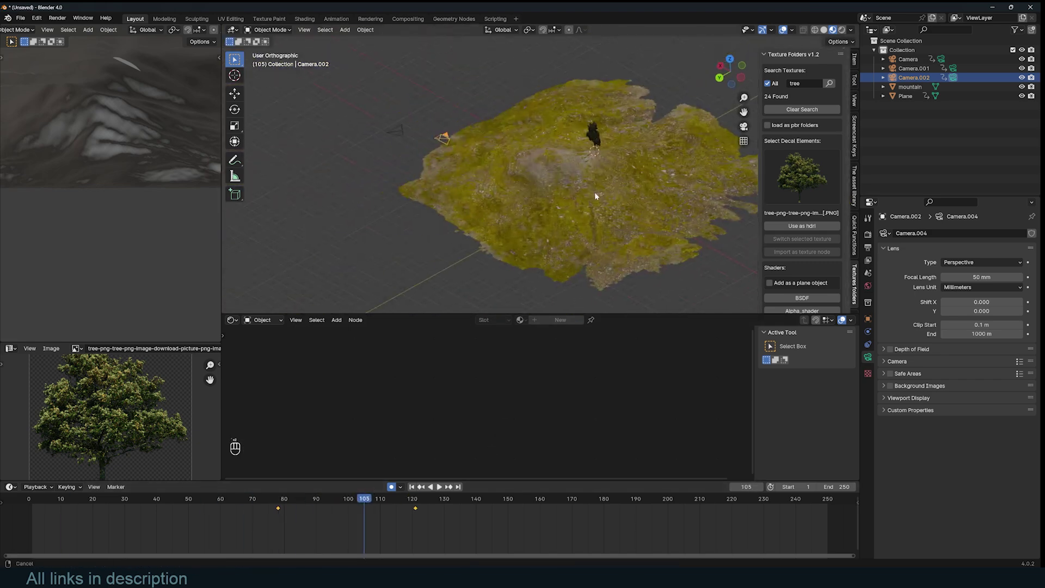
pyautogui.scroll(-4, 594, 194)
pyautogui.moveTo(594, 194); pyautogui.dragTo(525, 225, button='middle')
pyautogui.press('KP_7')
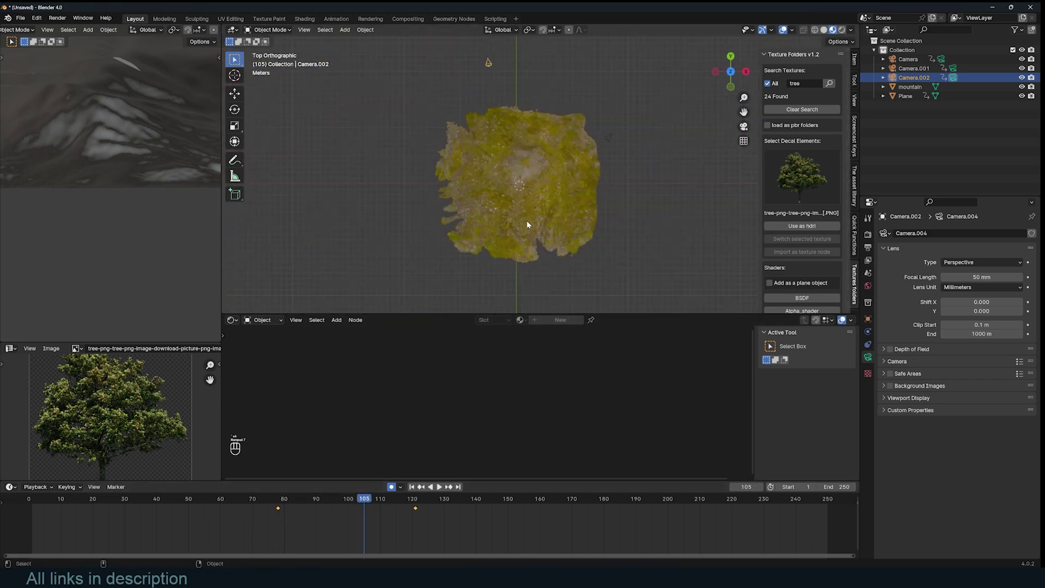
pyautogui.click(907, 59)
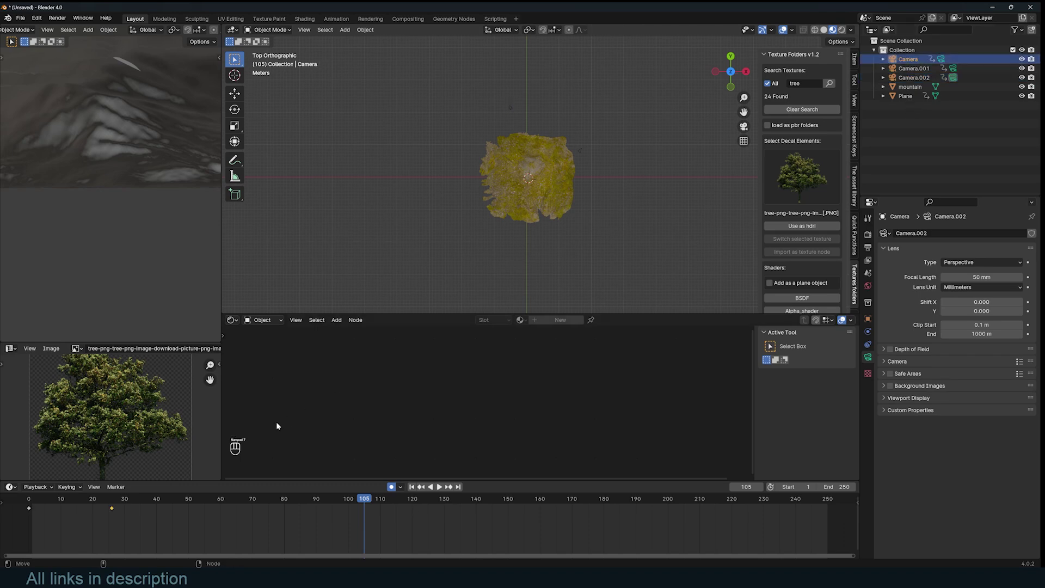
pyautogui.press('ctrl+KP_0')
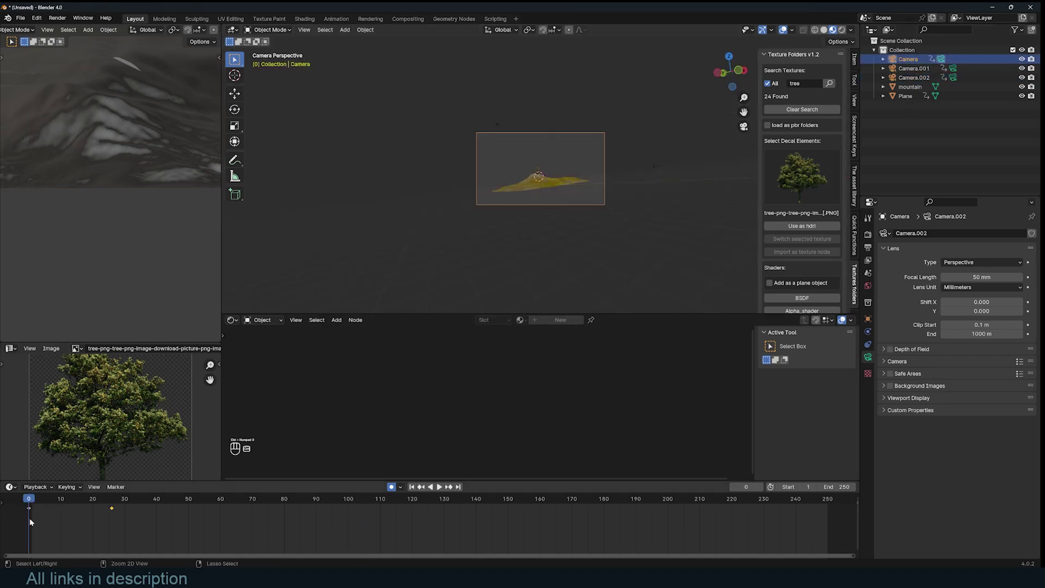
pyautogui.hotkey('ctrl', 'b')
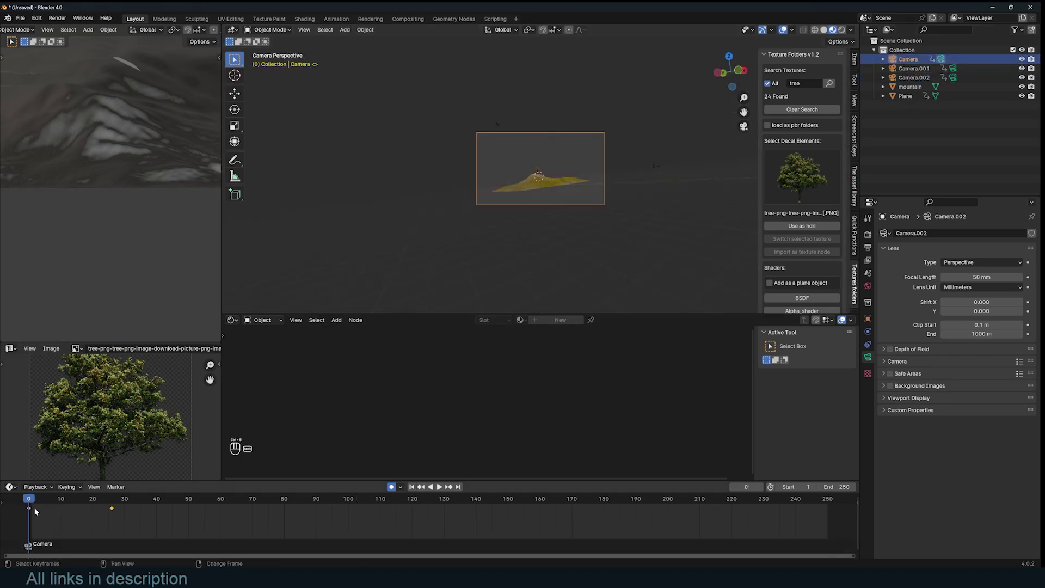
# Rotate the first camera at frame 26 so that it frames the mountain
pyautogui.keyDown('shift'); pyautogui.moveTo(34, 506); pyautogui.dragTo(34, 502, button='right'); pyautogui.keyUp('shift')
pyautogui.press('space')
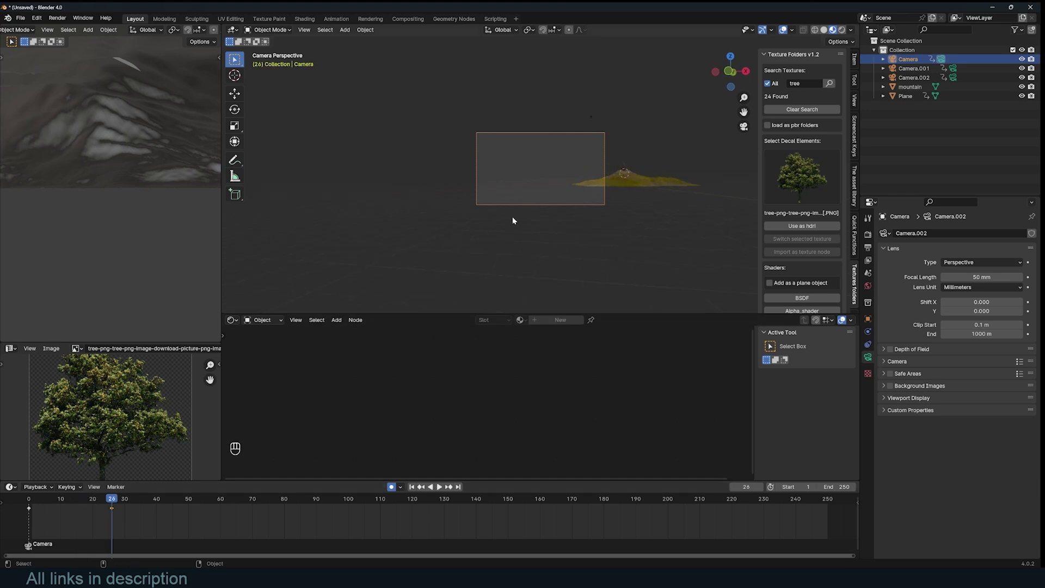
pyautogui.press('r')
pyautogui.press('r')
pyautogui.press('r')
pyautogui.click(578, 206)
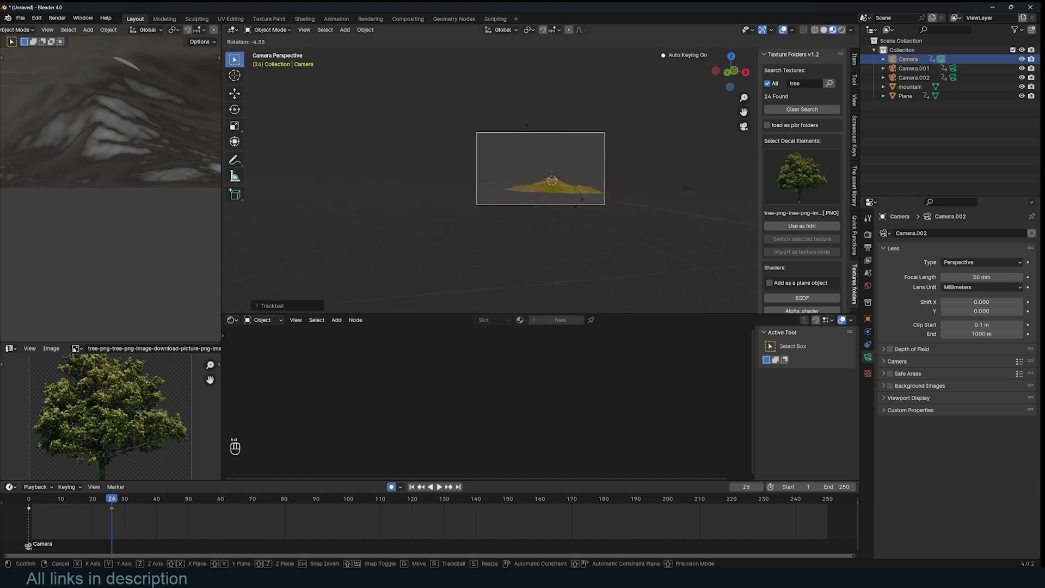
pyautogui.click(685, 195)
# Make the second camera active, aim it at the mountain, and bind it to a timeline marker at frame 26
pyautogui.press('ctrl+KP_0')
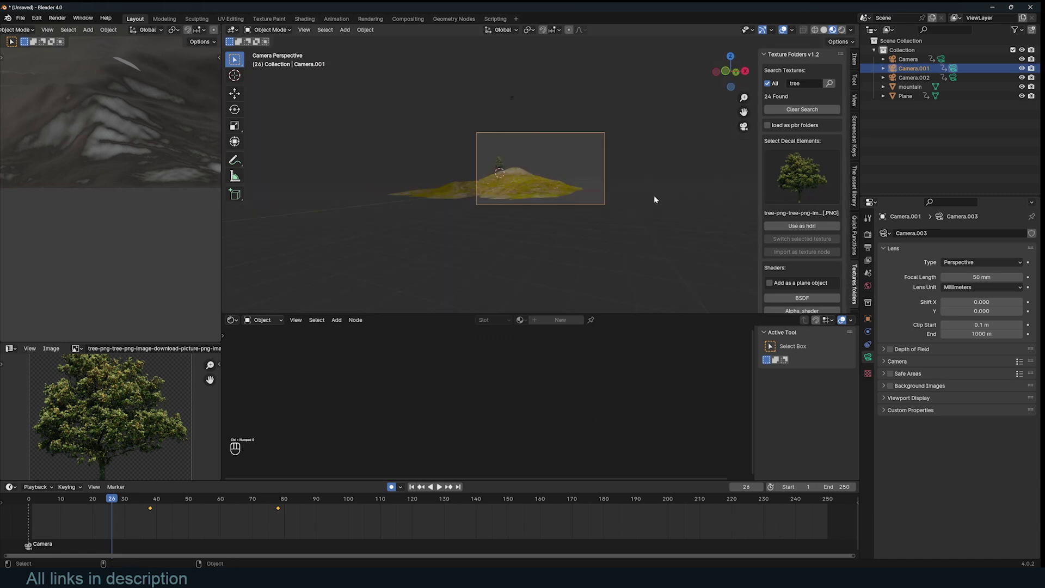
pyautogui.press('r')
pyautogui.press('r')
pyautogui.click(615, 173)
pyautogui.hotkey('ctrl', 'b')
# Delete the second camera's keyframe at frame 38
pyautogui.moveTo(135, 530); pyautogui.dragTo(158, 500)
pyautogui.press('x')
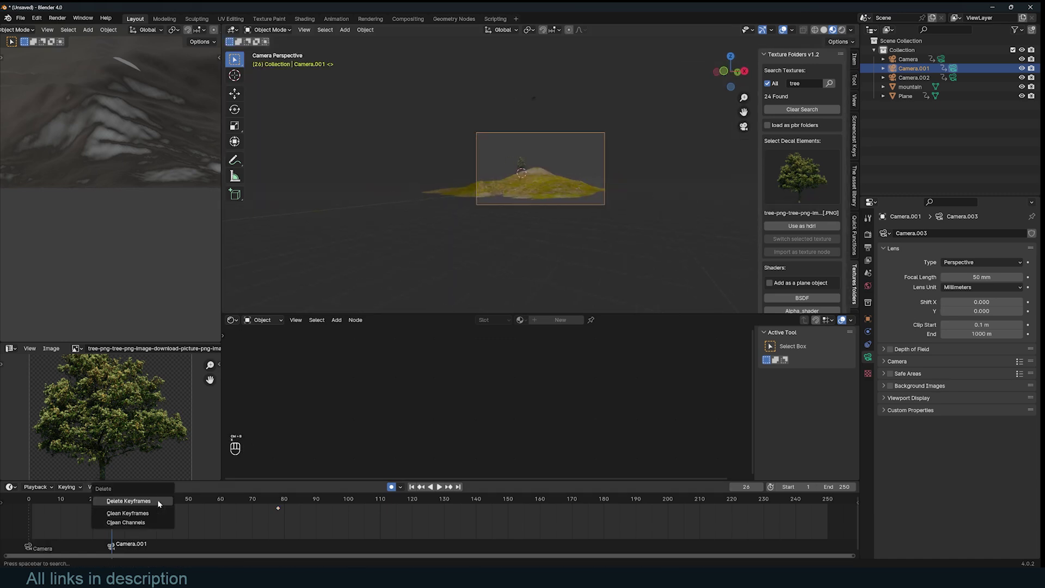
pyautogui.click(158, 501)
# Make the third camera active at frame 78, bind it to a timeline marker there, and play the animation
pyautogui.keyDown('shift'); pyautogui.moveTo(133, 518); pyautogui.dragTo(278, 518, button='right'); pyautogui.keyUp('shift')
pyautogui.click(914, 78)
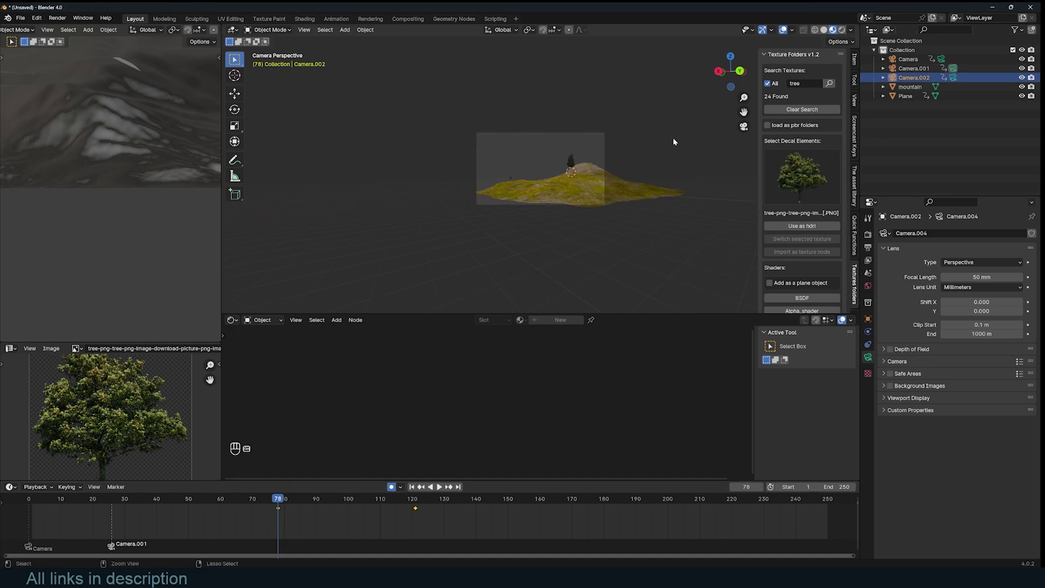
pyautogui.press('ctrl+KP_0')
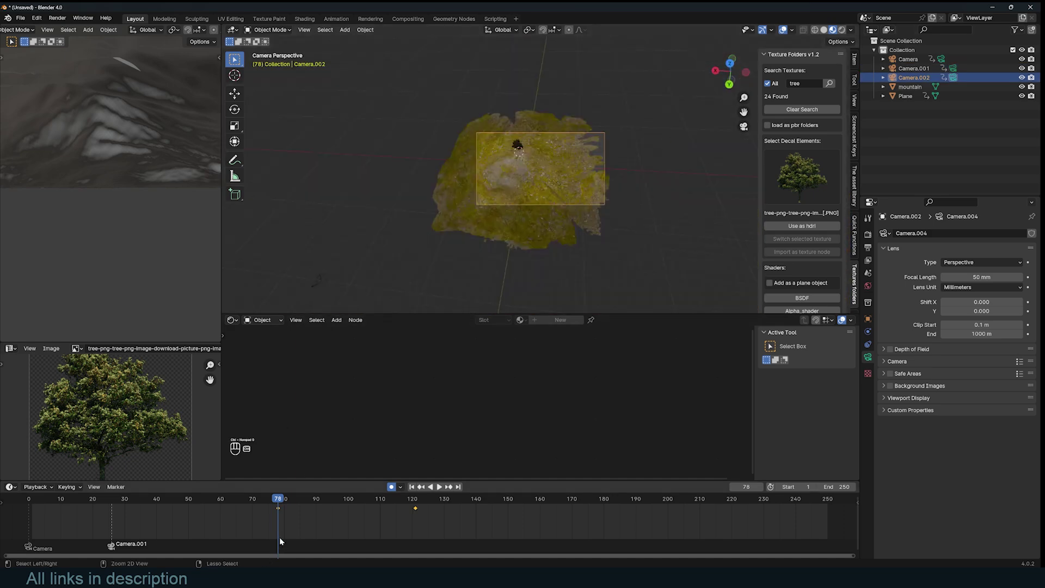
pyautogui.hotkey('ctrl', 'b')
pyautogui.press('space')
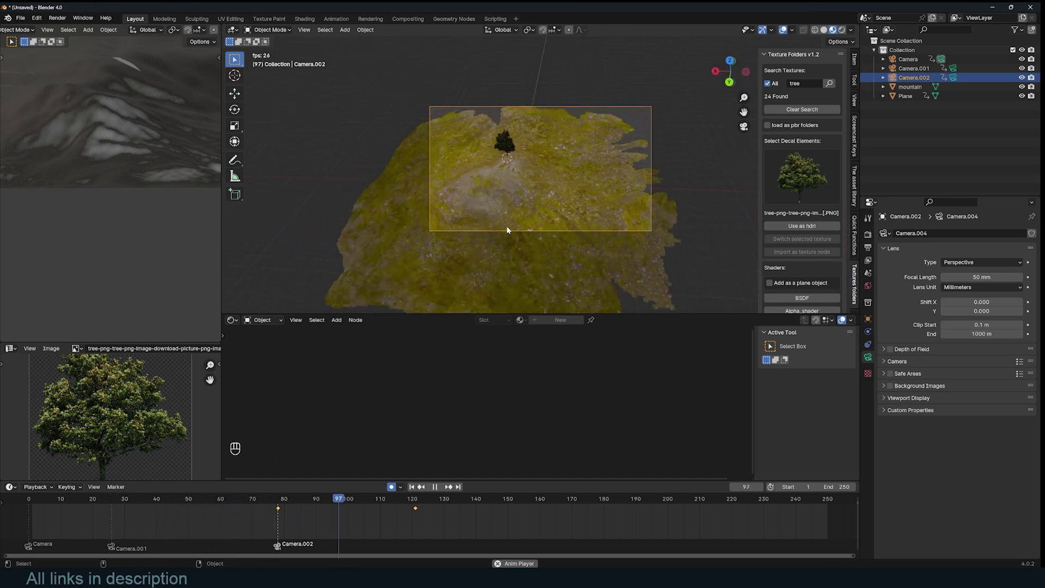
pyautogui.press('Escape')
# Open the geometry node editor for the mountain and create a new node group on it
pyautogui.moveTo(641, 145); pyautogui.dragTo(624, 199, button='middle')
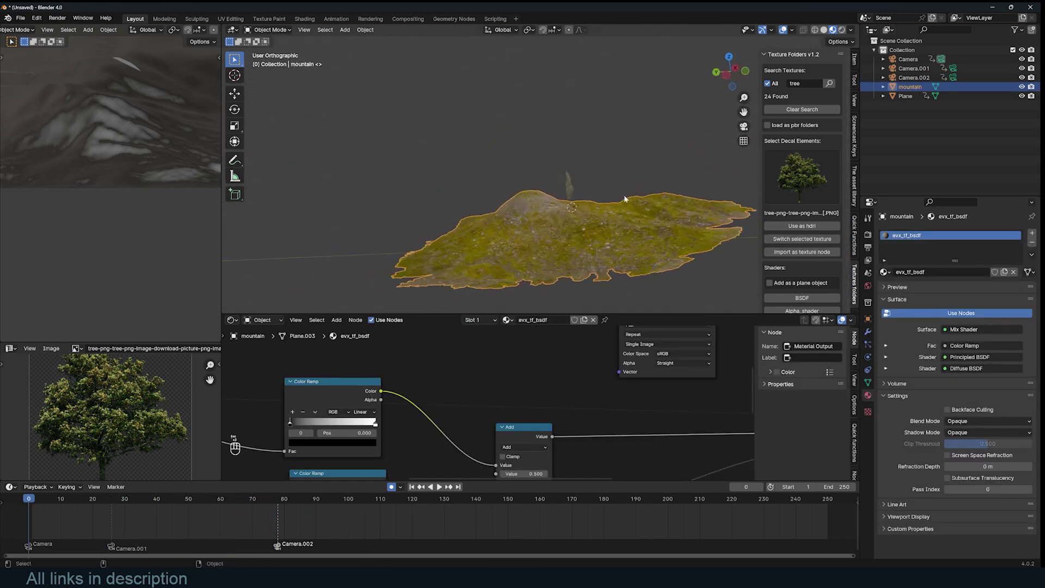
pyautogui.press('KP_1')
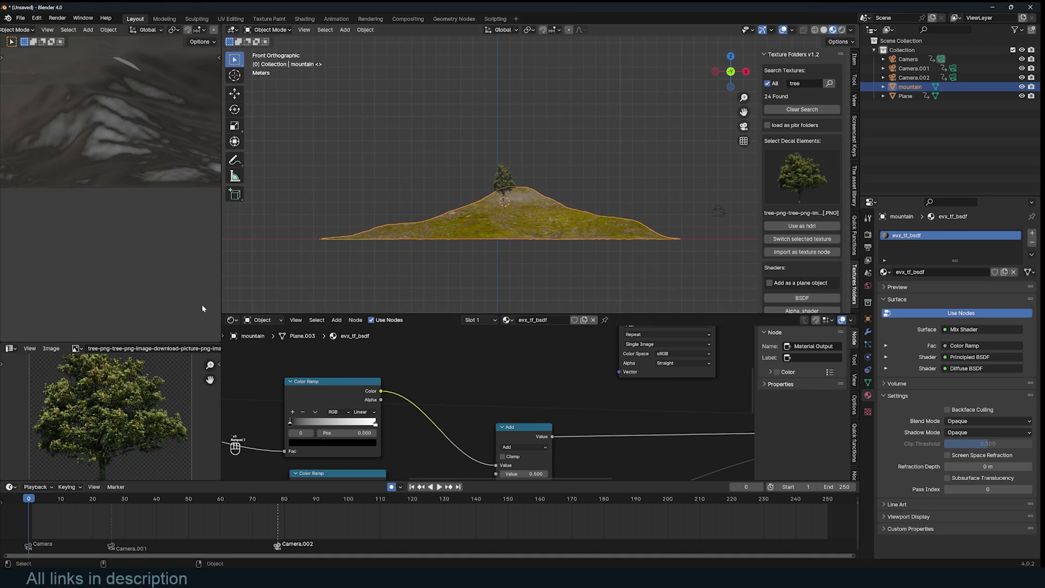
pyautogui.click(231, 321)
pyautogui.click(263, 395)
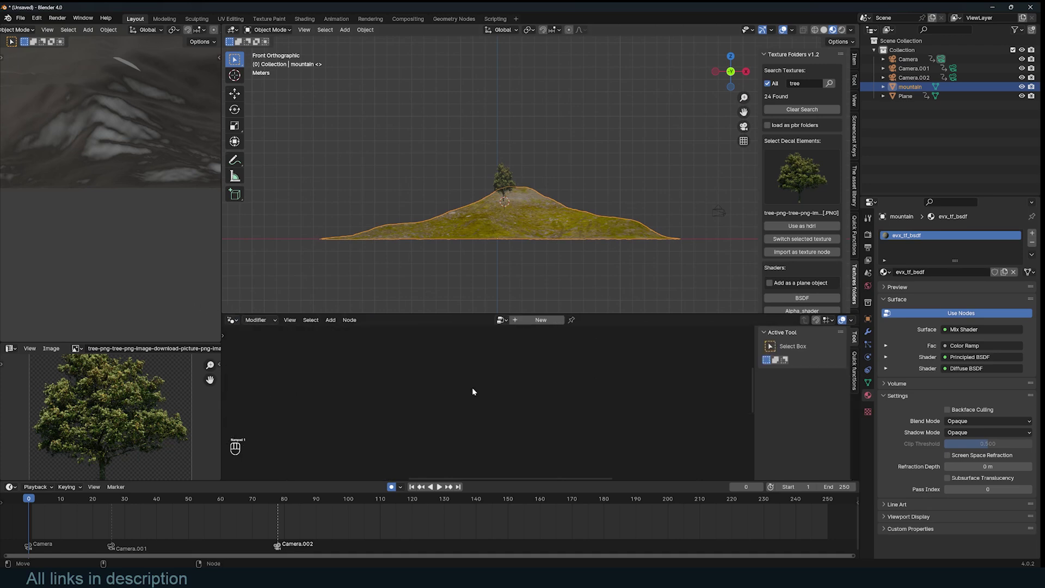
pyautogui.click(533, 322)
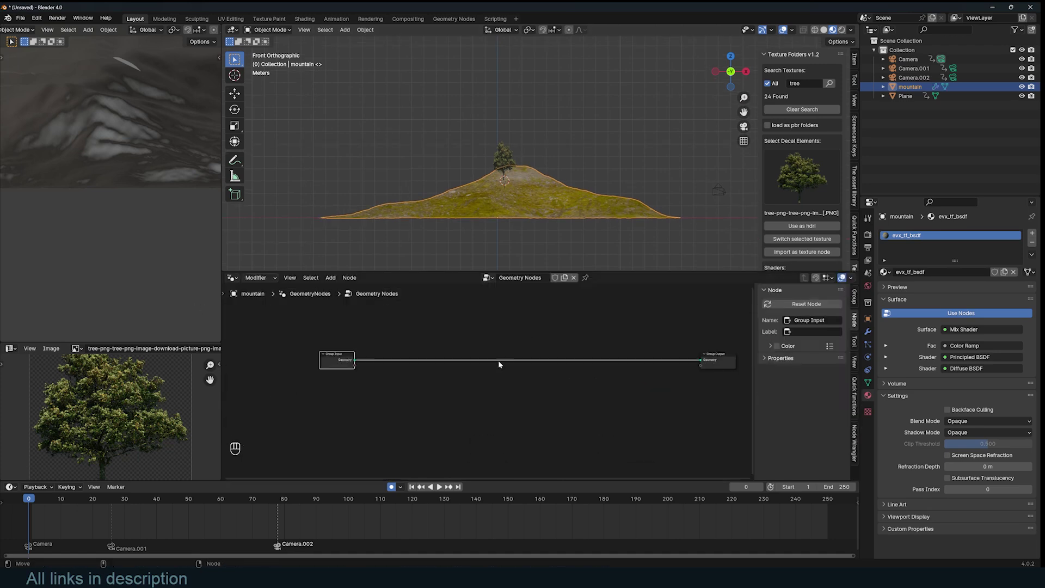
# Add a Distribute Points on Faces node between the mountain's Group Input and Group Output
pyautogui.hotkey('shift', 'a')
pyautogui.write('ds')
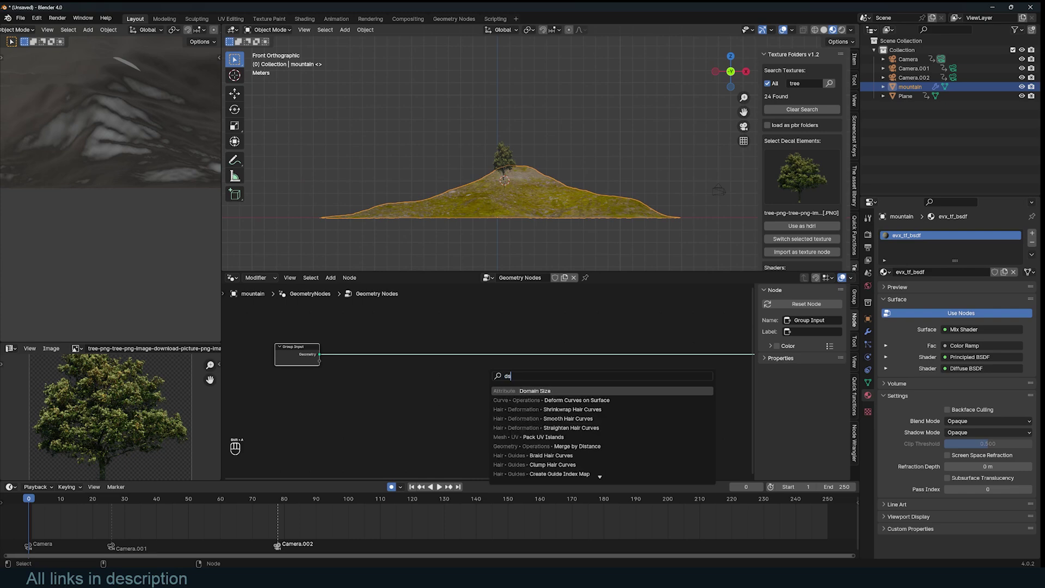
pyautogui.write('it')
pyautogui.press('Return')
pyautogui.click(491, 339)
# Insert an Instance on Points node between Distribute Points on Faces and the Group Output
pyautogui.moveTo(498, 148); pyautogui.dragTo(516, 165, button='middle')
pyautogui.moveTo(578, 404); pyautogui.dragTo(501, 381, button='middle')
pyautogui.hotkey('shift', 'a')
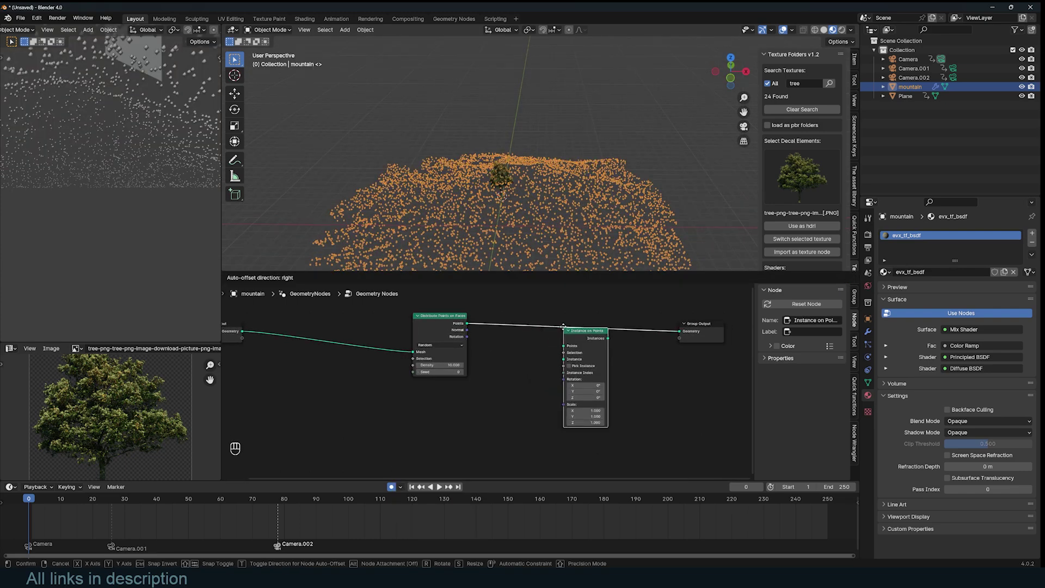
pyautogui.click(565, 330)
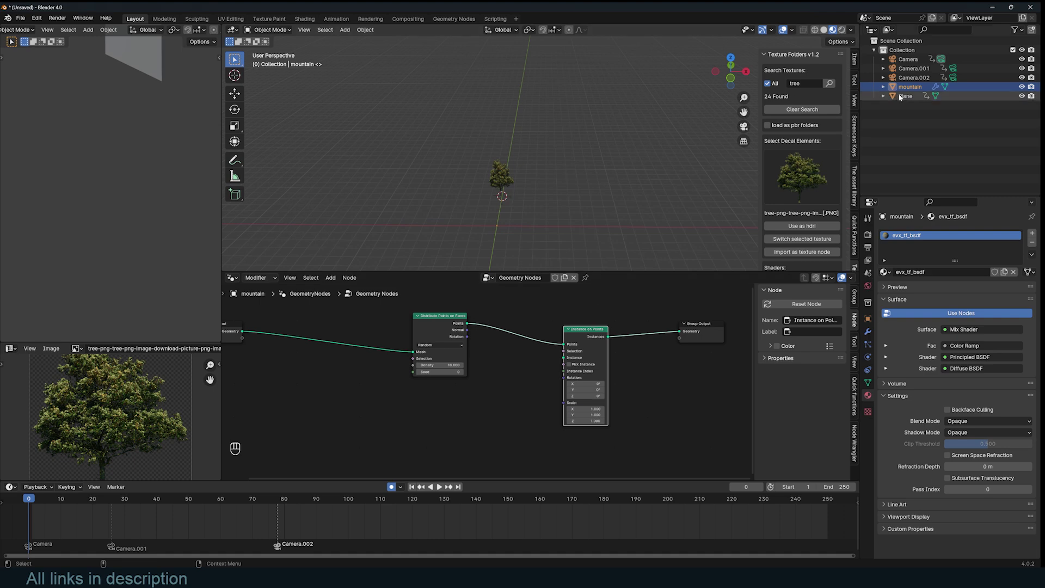
# Add the tree plane as an Object Info node and connect its Geometry to the Instance input of Instance on Points
pyautogui.moveTo(904, 97); pyautogui.dragTo(414, 398)
pyautogui.moveTo(457, 423); pyautogui.dragTo(564, 359)
pyautogui.moveTo(570, 177); pyautogui.dragTo(506, 130, button='middle')
pyautogui.press('a')
pyautogui.hotkey('alt', 'a')
pyautogui.moveTo(527, 195); pyautogui.dragTo(551, 204, button='middle')
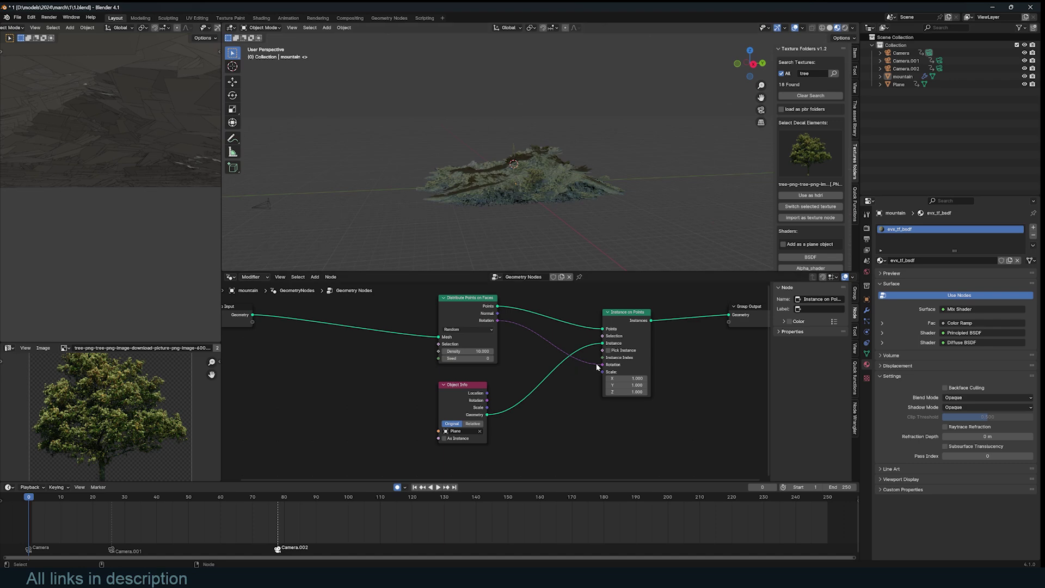
# Disconnect the distributed points' Rotation from Instance on Points and show the viewport in solid shading
pyautogui.moveTo(601, 364); pyautogui.dragTo(575, 359)
pyautogui.moveTo(555, 177)
pyautogui.mouseDown(button='middle')
pyautogui.moveTo(483, 203)
pyautogui.moveTo(582, 168)
pyautogui.mouseUp(button='middle')
pyautogui.press('z')
pyautogui.click(547, 203)
# Add an Active Camera node to the mountain's node tree
pyautogui.moveTo(450, 349); pyautogui.dragTo(388, 363, button='middle')
pyautogui.hotkey('shift', 'a')
pyautogui.write('ac')
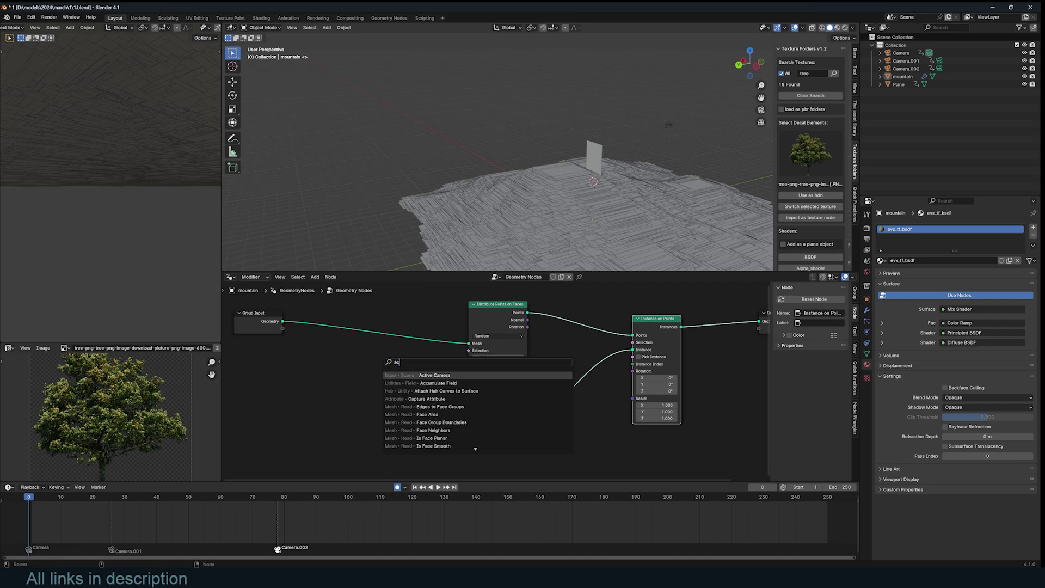
pyautogui.press('Return')
# Move the plane's Object Info node aside and add a second Object Info node fed by the Active Camera output
pyautogui.moveTo(468, 401); pyautogui.dragTo(525, 427)
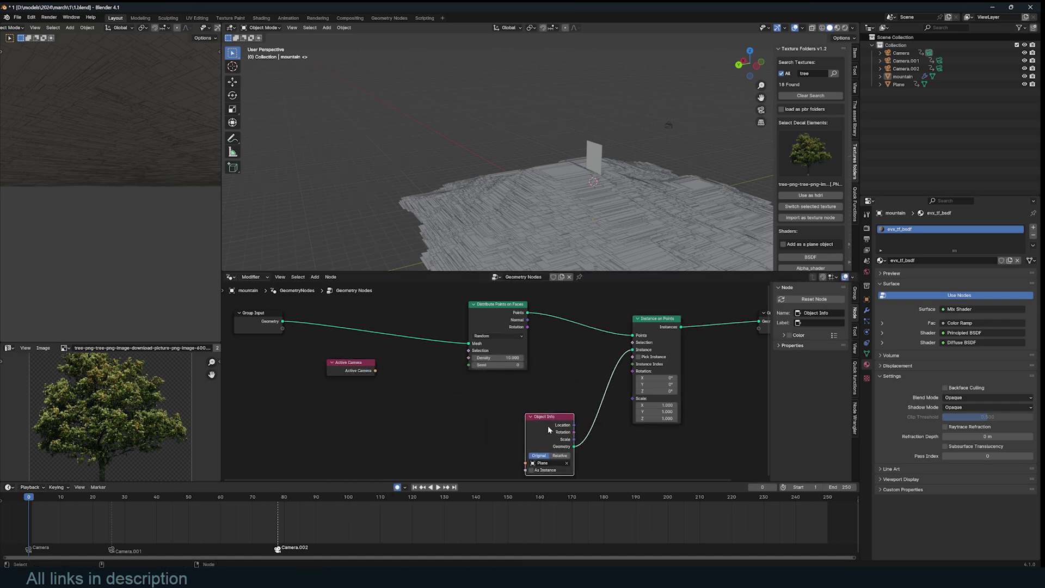
pyautogui.hotkey('shift', 'a')
pyautogui.click(438, 387)
pyautogui.press('Escape')
pyautogui.moveTo(375, 371); pyautogui.dragTo(443, 393)
pyautogui.press('Return')
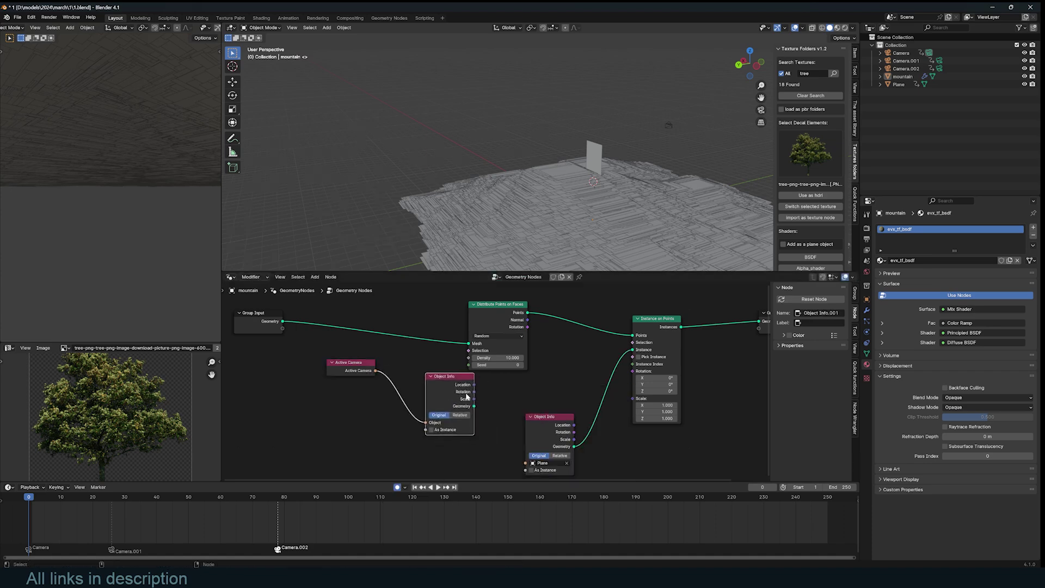
# Set the camera's Object Info node to Relative and space the nodes apart
pyautogui.click(462, 423)
pyautogui.moveTo(492, 321); pyautogui.dragTo(457, 317)
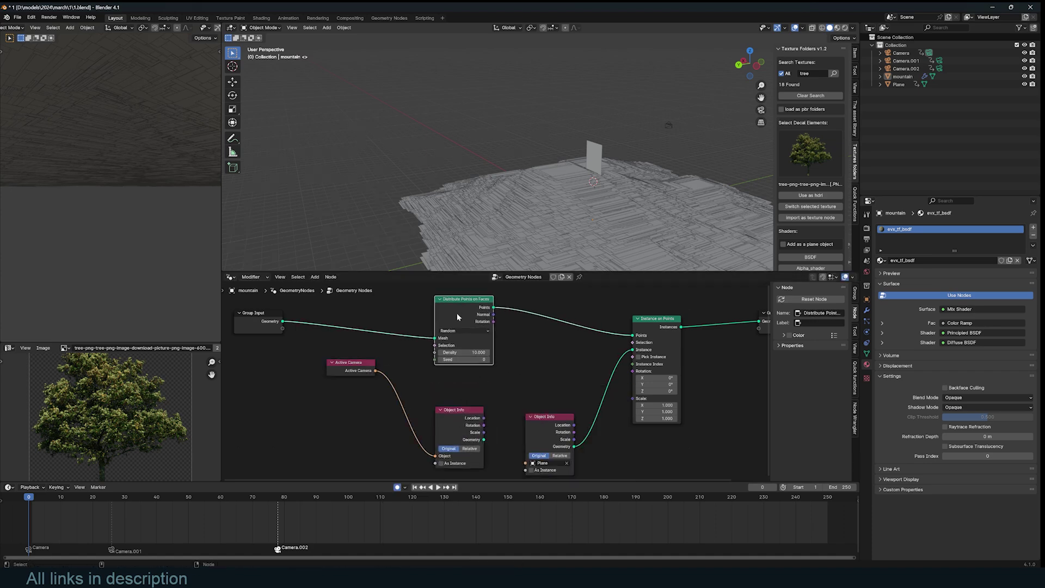
pyautogui.moveTo(471, 435); pyautogui.dragTo(450, 414)
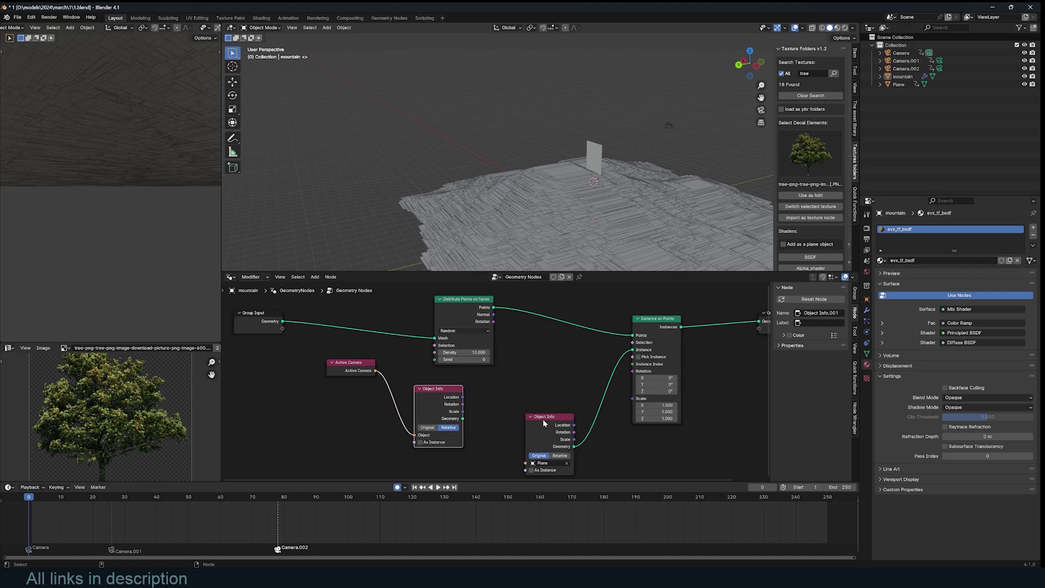
pyautogui.moveTo(550, 426); pyautogui.dragTo(599, 441)
pyautogui.moveTo(532, 334); pyautogui.dragTo(529, 342, button='middle')
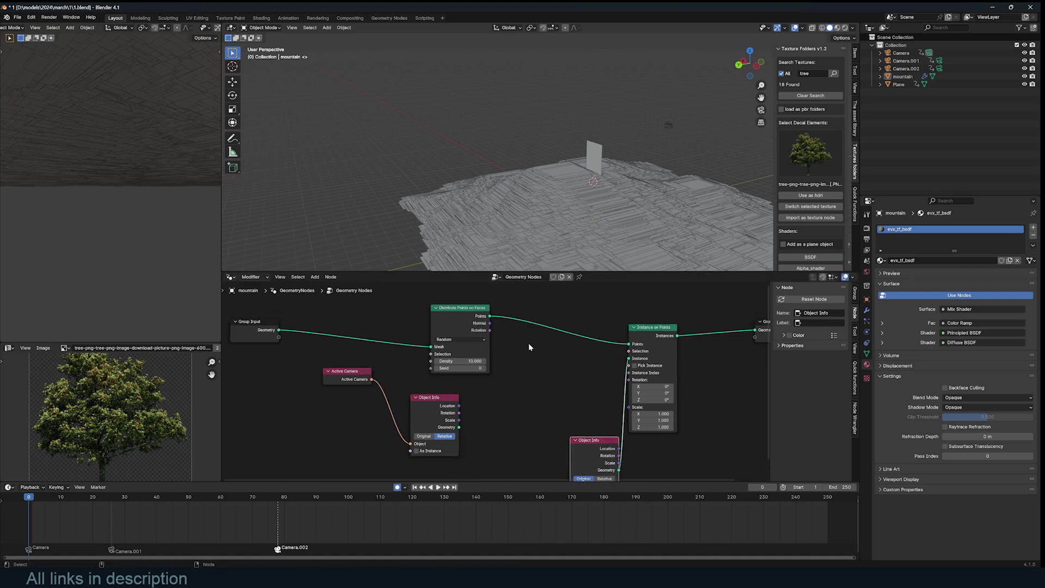
pyautogui.moveTo(448, 316); pyautogui.dragTo(419, 298)
pyautogui.scroll(-1, 555, 353)
pyautogui.moveTo(558, 352); pyautogui.dragTo(523, 338, button='middle')
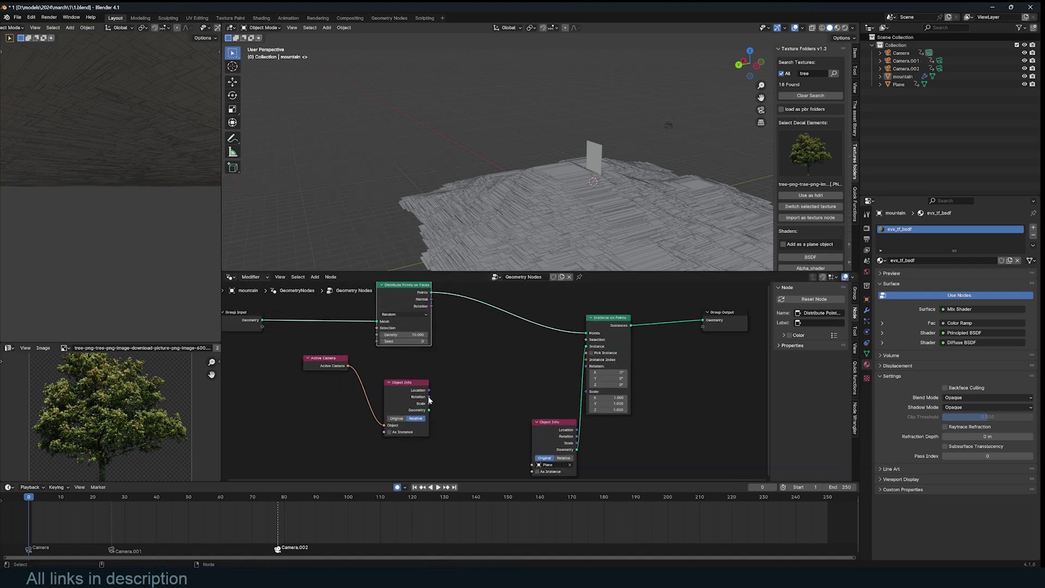
# Connect the camera Object Info's Rotation to the Rotation of Instance on Points and play the animation through the camera
pyautogui.moveTo(429, 396); pyautogui.dragTo(586, 372)
pyautogui.moveTo(612, 207); pyautogui.dragTo(486, 202, button='middle')
pyautogui.scroll(-3, 515, 208)
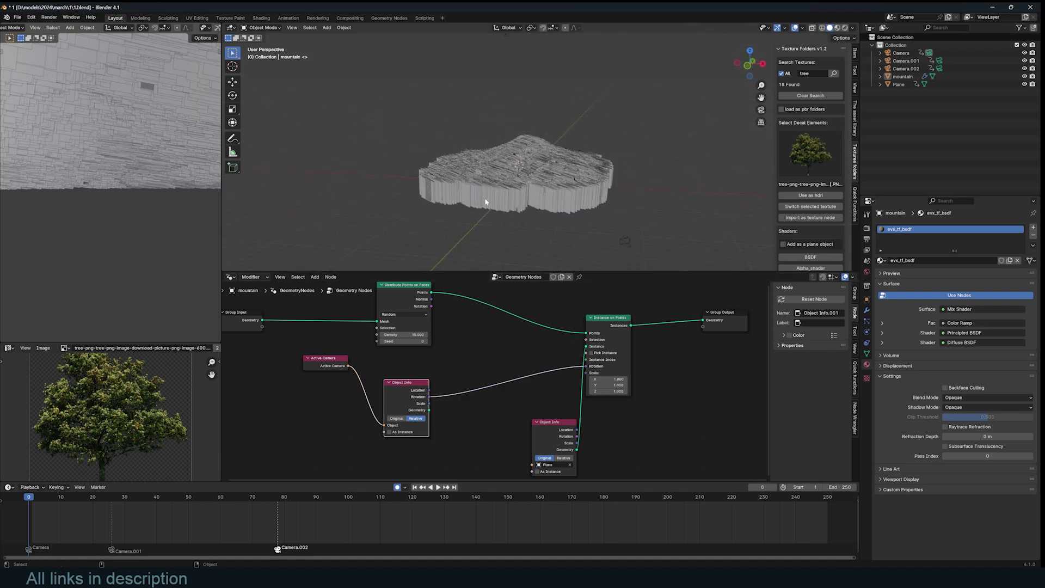
pyautogui.press('KP_0')
pyautogui.press('space')
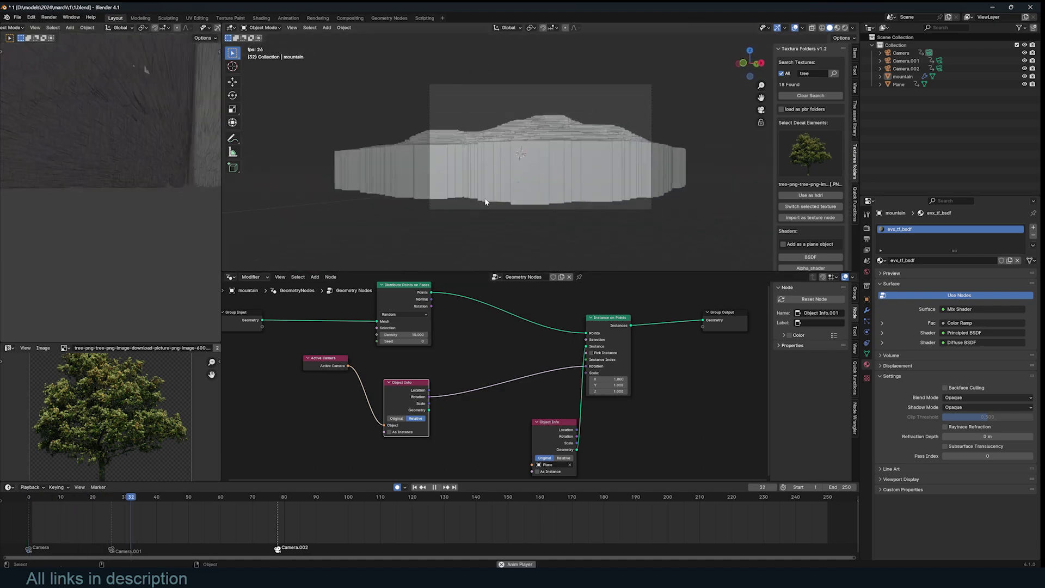
pyautogui.press('Escape')
# Try rotating the first camera to test how the instanced planes respond
pyautogui.click(606, 209)
pyautogui.press('r')
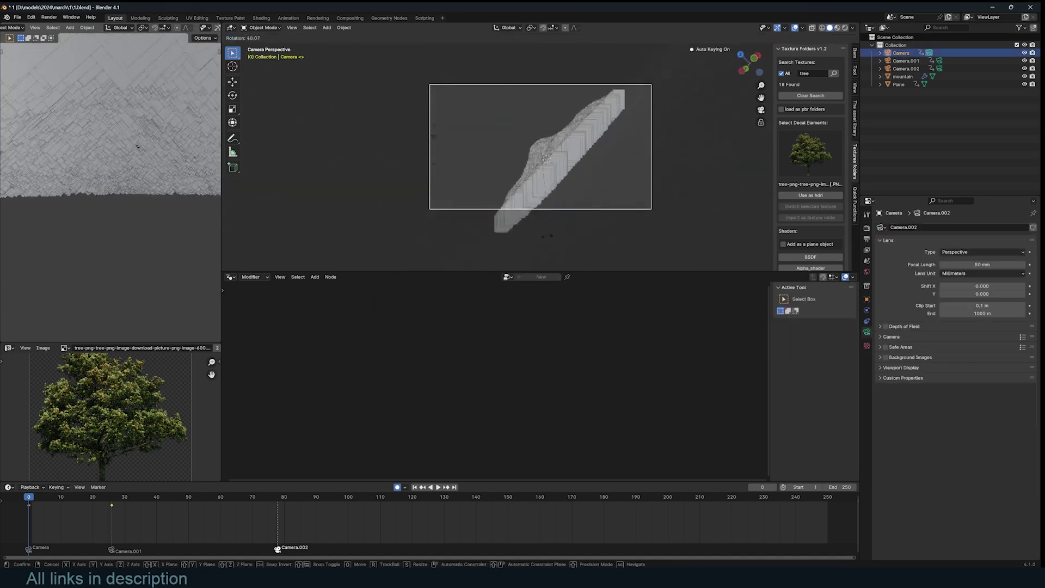
pyautogui.rightClick(466, 70)
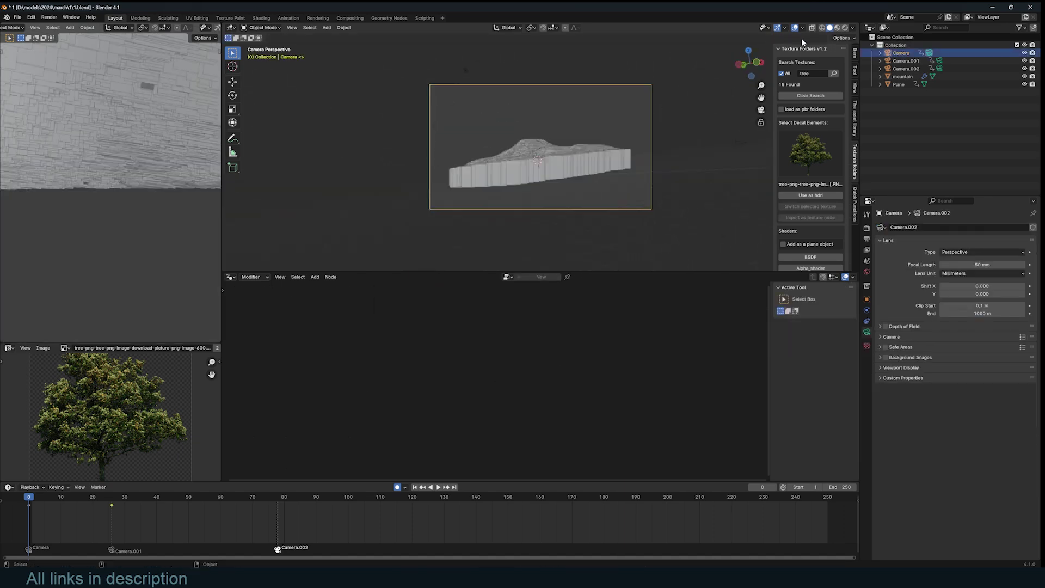
# Switch the viewport to material preview shading and select the mountain
pyautogui.click(837, 27)
pyautogui.moveTo(664, 169); pyautogui.dragTo(529, 193, button='middle')
pyautogui.click(528, 197)
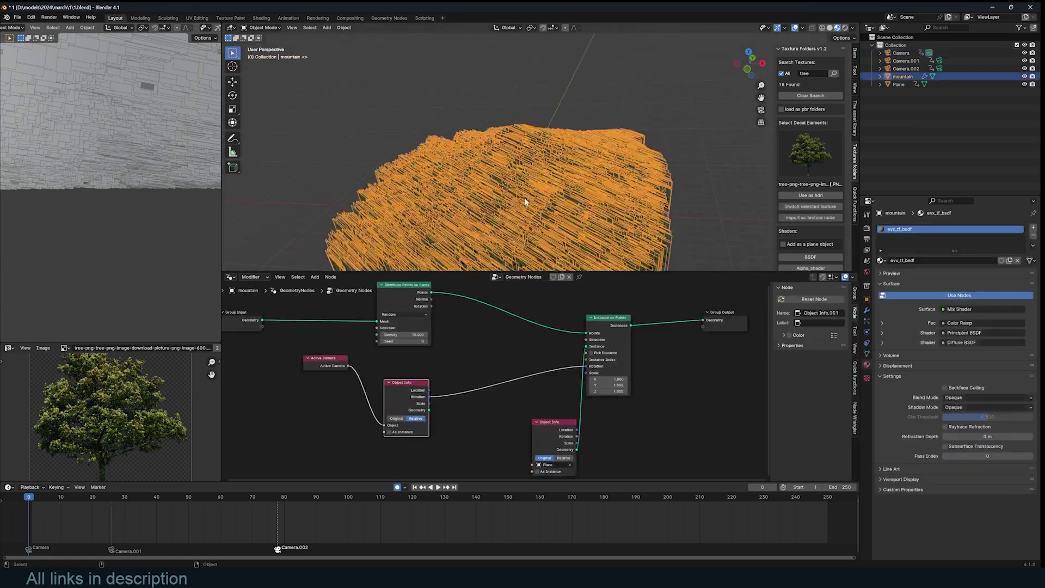
# Drive the instance scale with a Noise Texture through a Subtract math node and a Color Ramp, and play the result
pyautogui.scroll(-6, 610, 389)
pyautogui.moveTo(615, 397); pyautogui.dragTo(603, 355, button='middle')
pyautogui.scroll(5, 603, 355)
pyautogui.hotkey('shift', 'a')
pyautogui.click(610, 354)
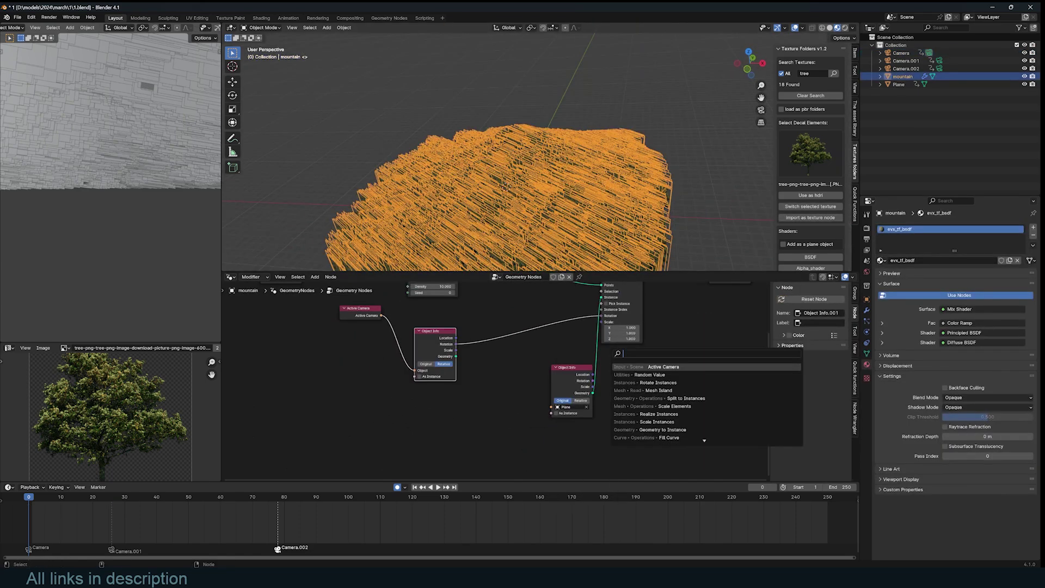
pyautogui.write('noise')
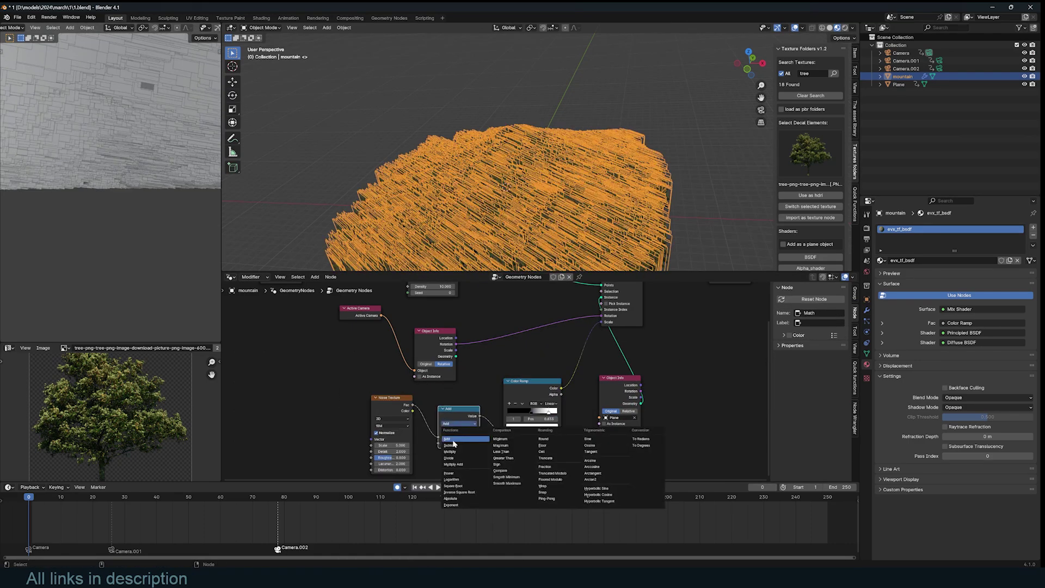
pyautogui.click(447, 441)
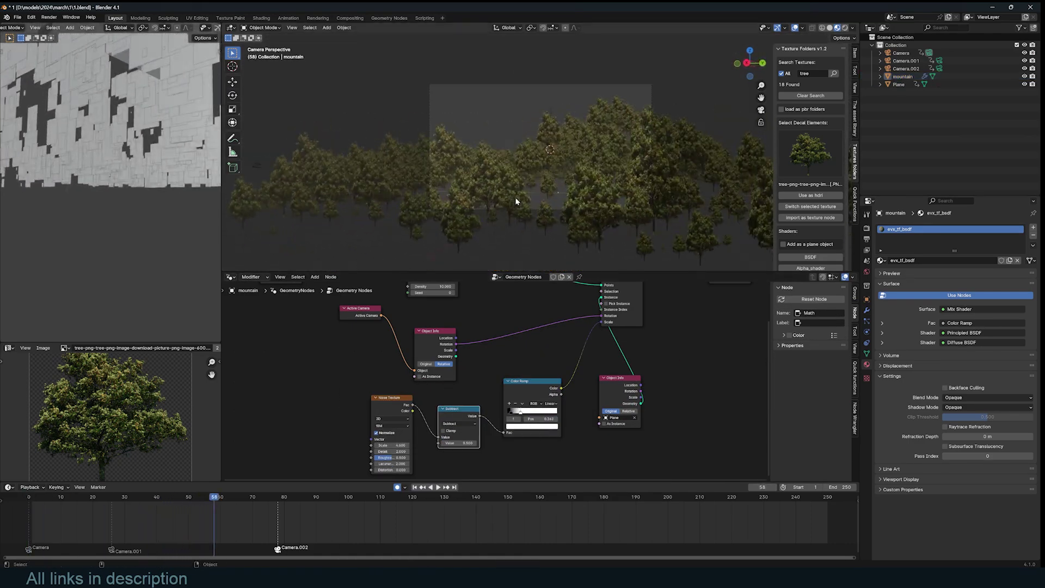
pyautogui.press('space')
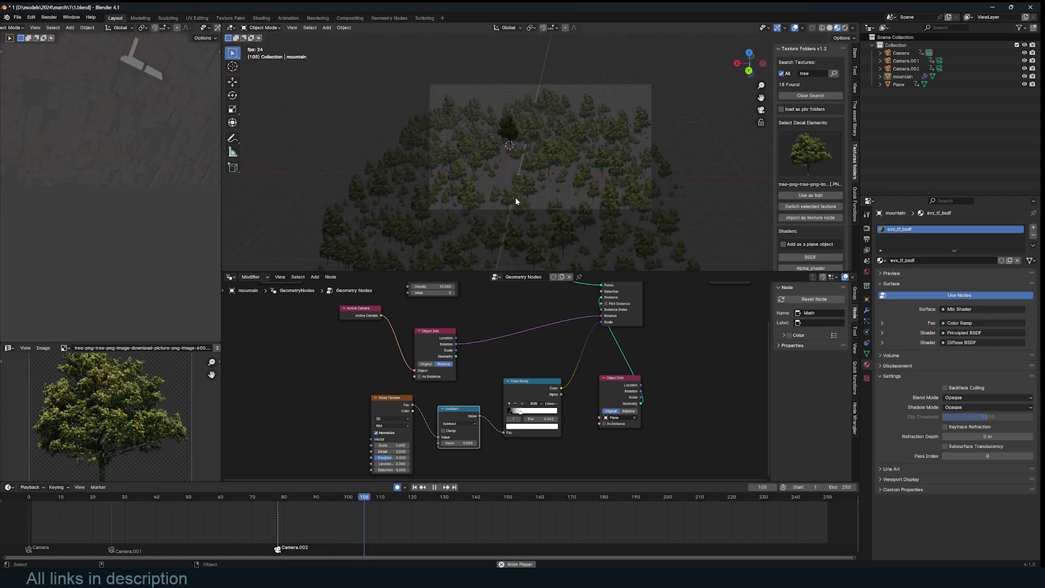
pyautogui.press('space')
# Reposition the camera's Object Info node and disconnect its Rotation from Instance on Points
pyautogui.moveTo(553, 296); pyautogui.dragTo(575, 332, button='middle')
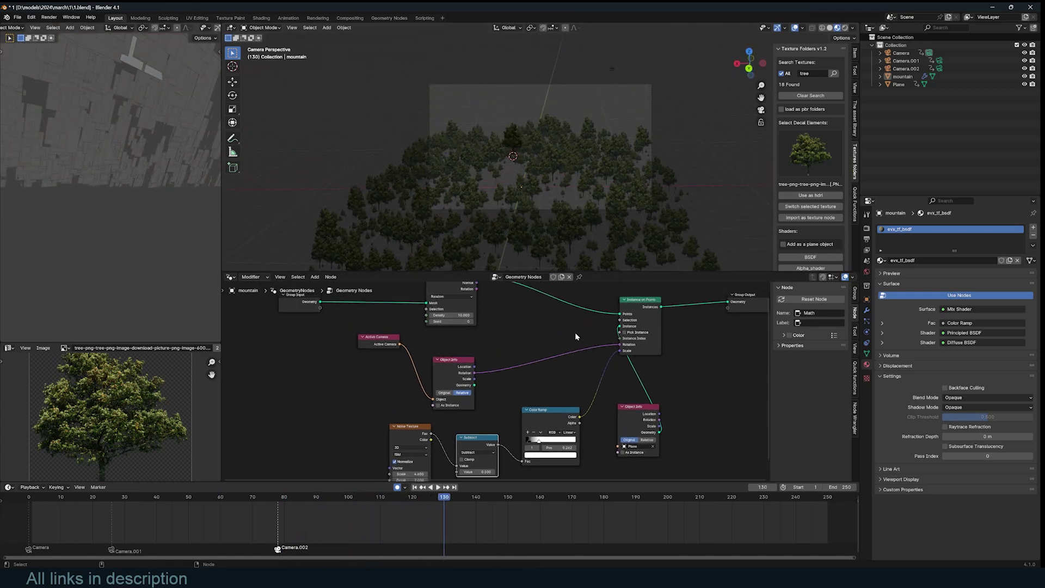
pyautogui.scroll(2, 647, 335)
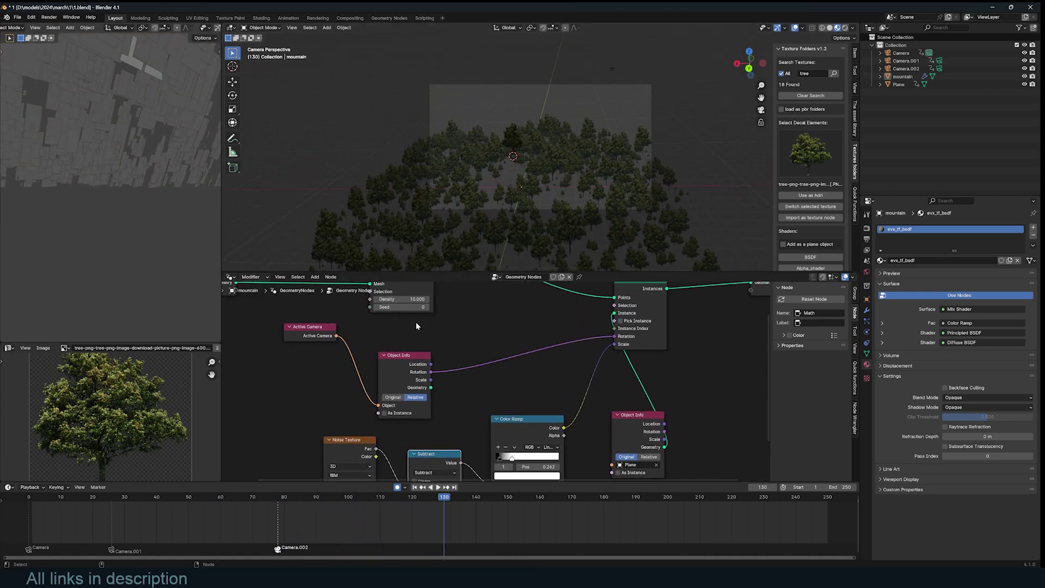
pyautogui.moveTo(417, 359); pyautogui.dragTo(420, 341)
pyautogui.moveTo(617, 335); pyautogui.dragTo(575, 341)
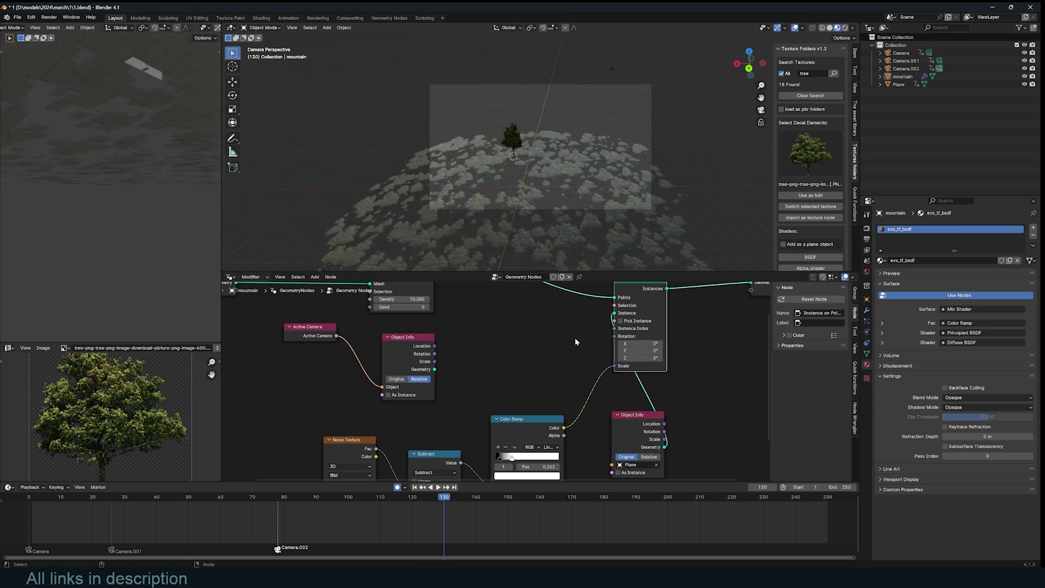
# Play the animation from frame 0 and scrub to frame 50 to examine the trees without camera-driven rotation
pyautogui.keyDown('shift'); pyautogui.rightClick(26, 515); pyautogui.keyUp('shift')
pyautogui.press('space')
pyautogui.keyDown('shift'); pyautogui.moveTo(70, 513); pyautogui.dragTo(188, 504, button='right'); pyautogui.keyUp('shift')
pyautogui.scroll(-6, 400, 423)
pyautogui.moveTo(401, 424); pyautogui.dragTo(419, 375, button='middle')
pyautogui.scroll(3, 430, 385)
pyautogui.moveTo(429, 339); pyautogui.dragTo(432, 409, button='middle')
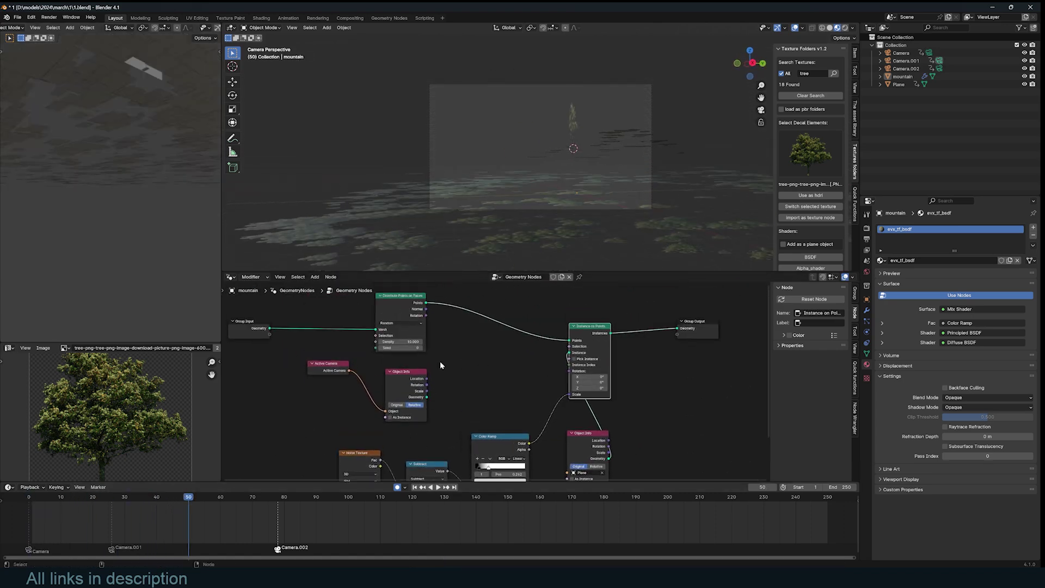
pyautogui.scroll(1, 509, 381)
pyautogui.moveTo(460, 330)
pyautogui.mouseDown(button='middle')
pyautogui.moveTo(508, 380)
pyautogui.moveTo(456, 328)
pyautogui.mouseUp(button='middle')
# Set the X rotation of Instance on Points to 90°
pyautogui.moveTo(567, 367); pyautogui.dragTo(506, 283, button='middle')
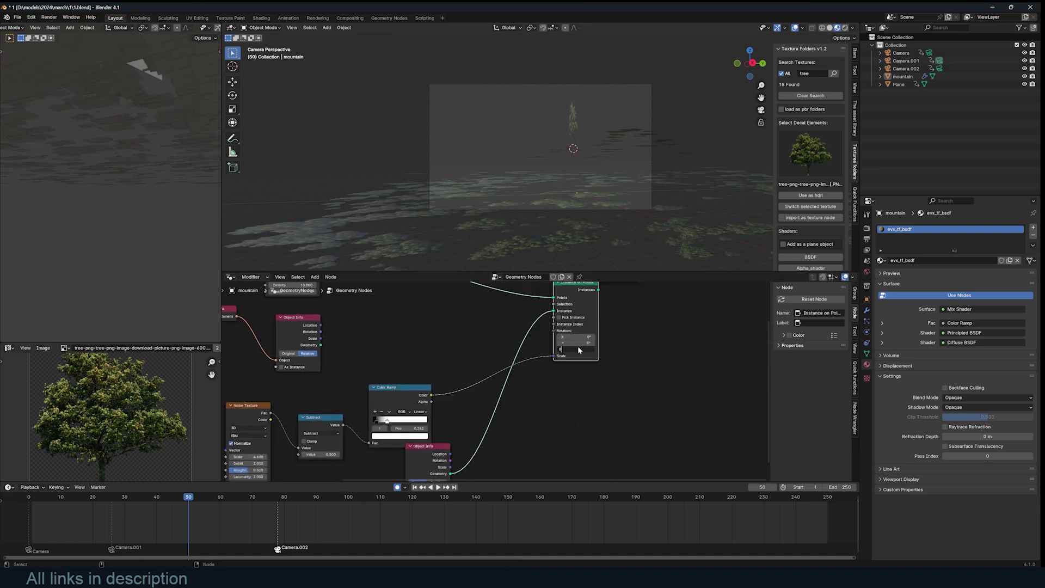
pyautogui.hotkey('ctrl', 'z')
pyautogui.moveTo(578, 344); pyautogui.dragTo(626, 343)
pyautogui.write('0')
pyautogui.press('Return')
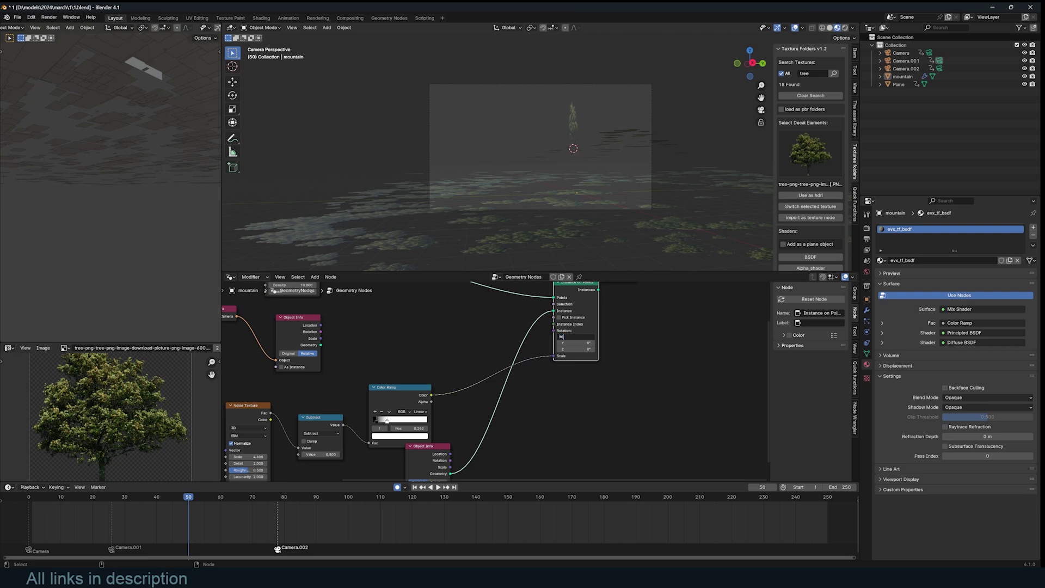
pyautogui.write('90')
pyautogui.press('Return')
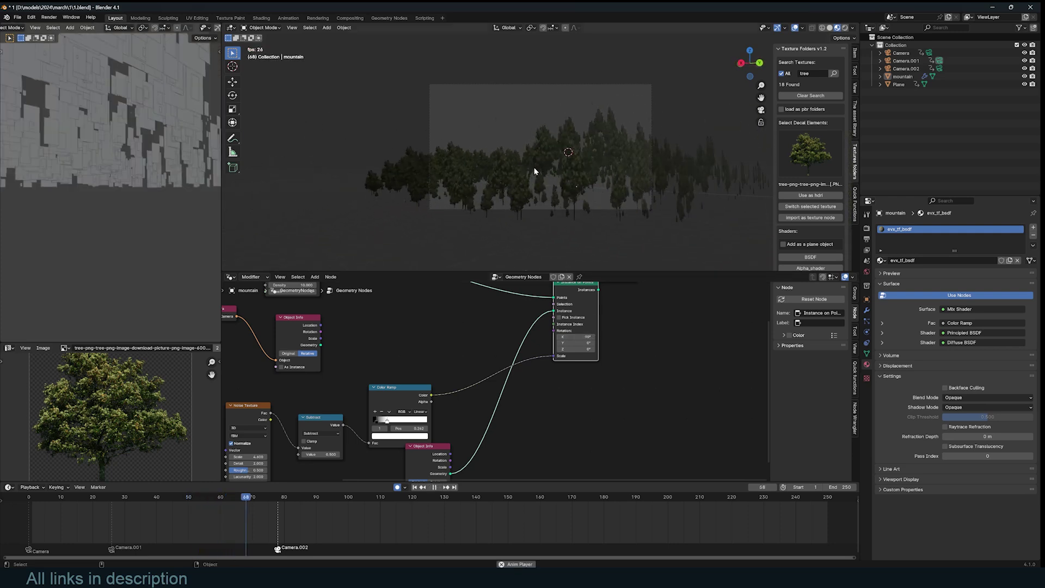
# Replay the animation from the start to examine how the fixed-rotation trees look from each camera
pyautogui.press('space')
pyautogui.click(30, 513)
pyautogui.press('space')
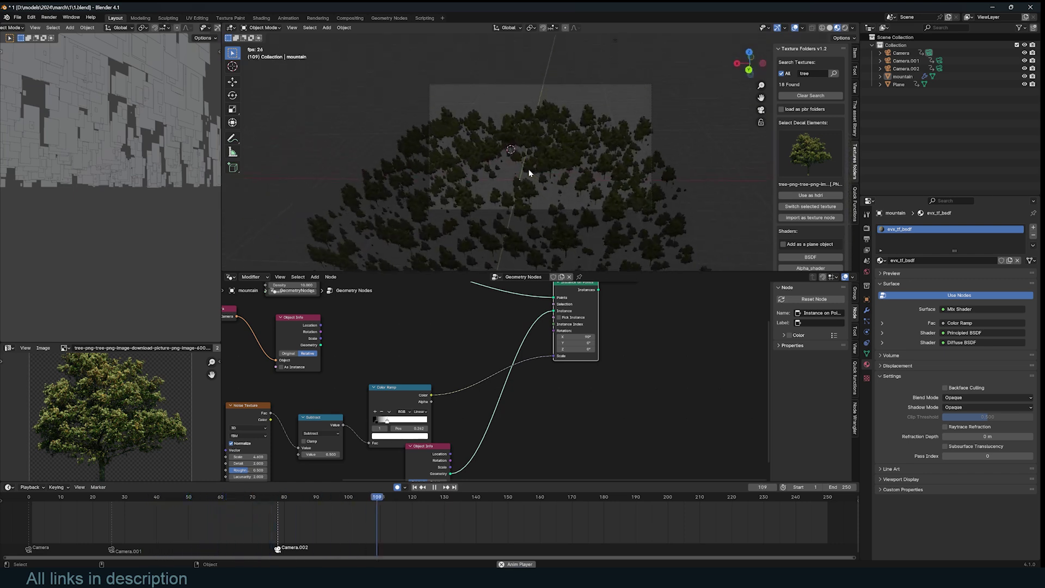
# Reconnect the Rotation output of the camera's Object Info node to the Rotation input of Instance on Points
pyautogui.press('Escape')
pyautogui.scroll(-1, 548, 428)
pyautogui.moveTo(376, 355); pyautogui.dragTo(403, 361, button='middle')
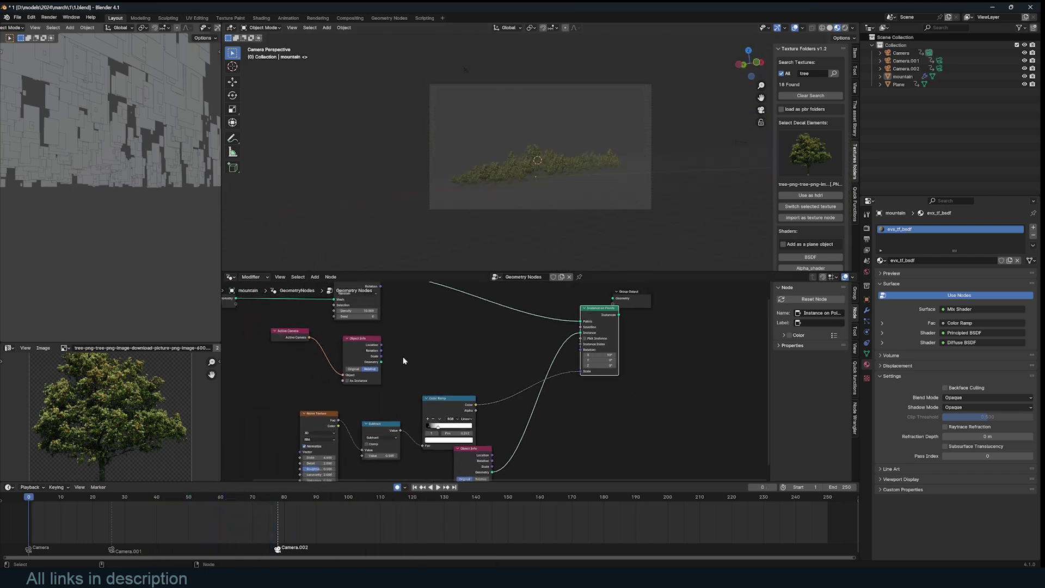
pyautogui.moveTo(381, 351); pyautogui.dragTo(581, 350)
# Play the animation, scrub to frame 83 and examine the tilt of the camera-rotated trees from outside the camera
pyautogui.press('space')
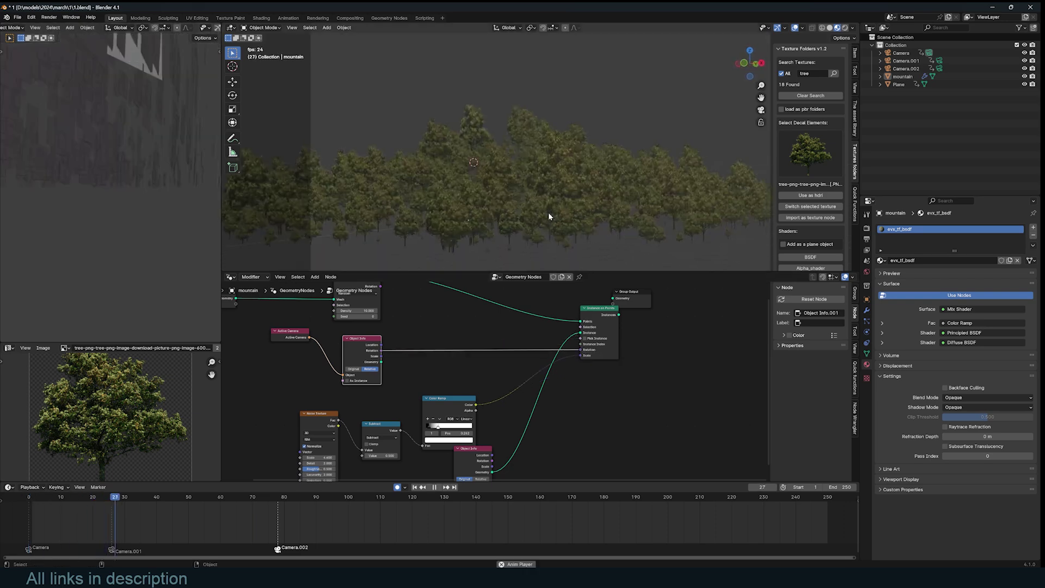
pyautogui.press('space')
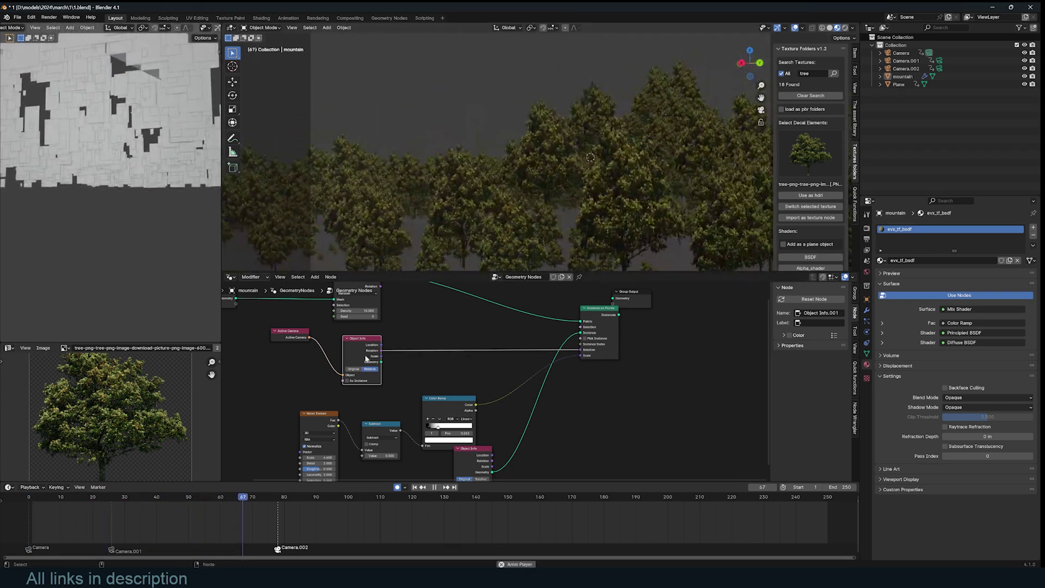
pyautogui.press('space')
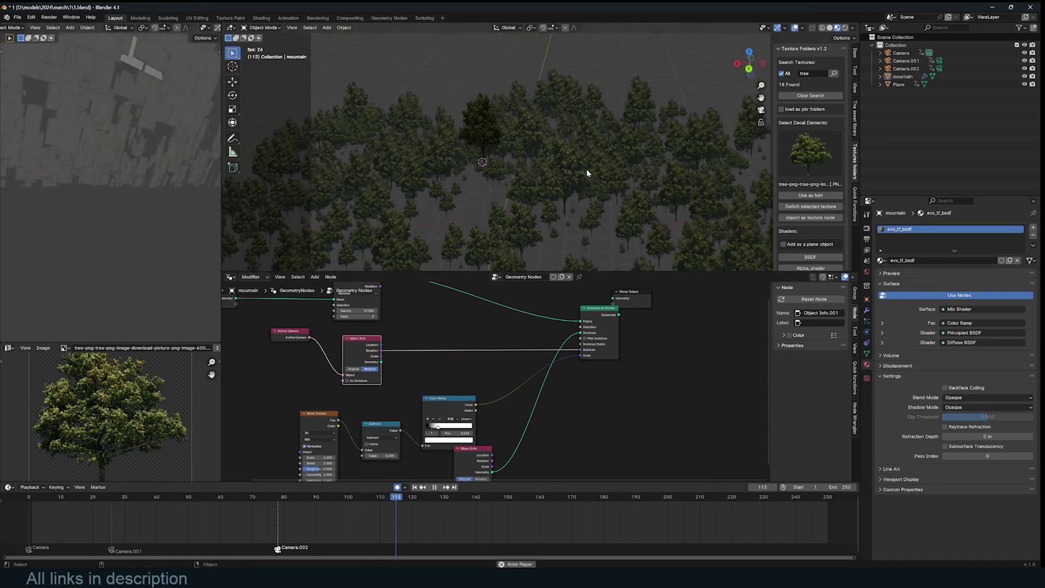
pyautogui.press('space')
pyautogui.moveTo(552, 234); pyautogui.dragTo(478, 198, button='middle')
pyautogui.keyDown('shift'); pyautogui.moveTo(233, 503); pyautogui.dragTo(310, 525, button='right'); pyautogui.keyUp('shift')
pyautogui.moveTo(455, 188); pyautogui.dragTo(573, 156, button='middle')
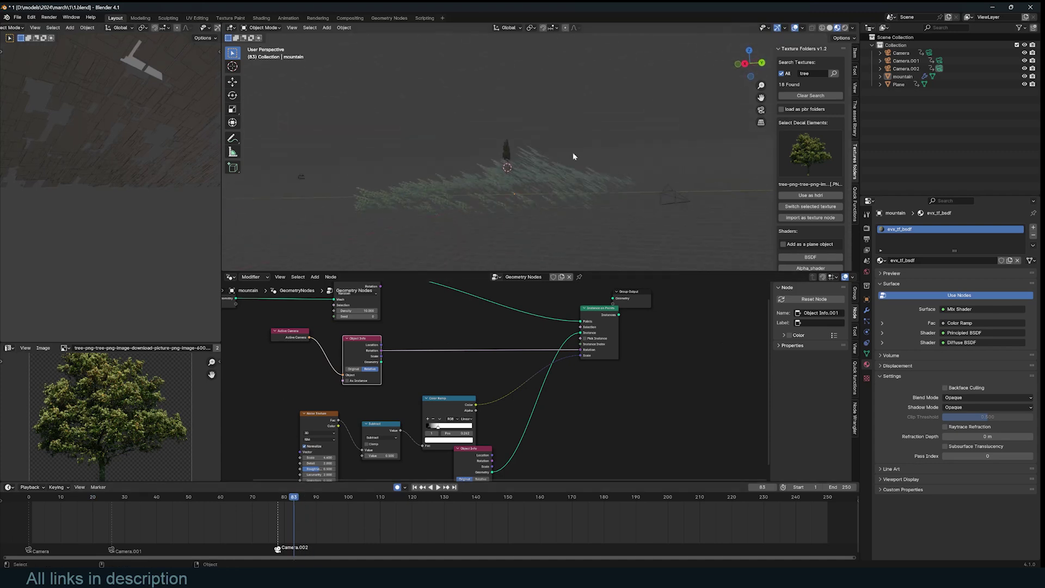
# Insert Separate XYZ and Combine XYZ nodes between Object Info's Rotation and Instance on Points, linking only Z to Z
pyautogui.hotkey('shift', 'a')
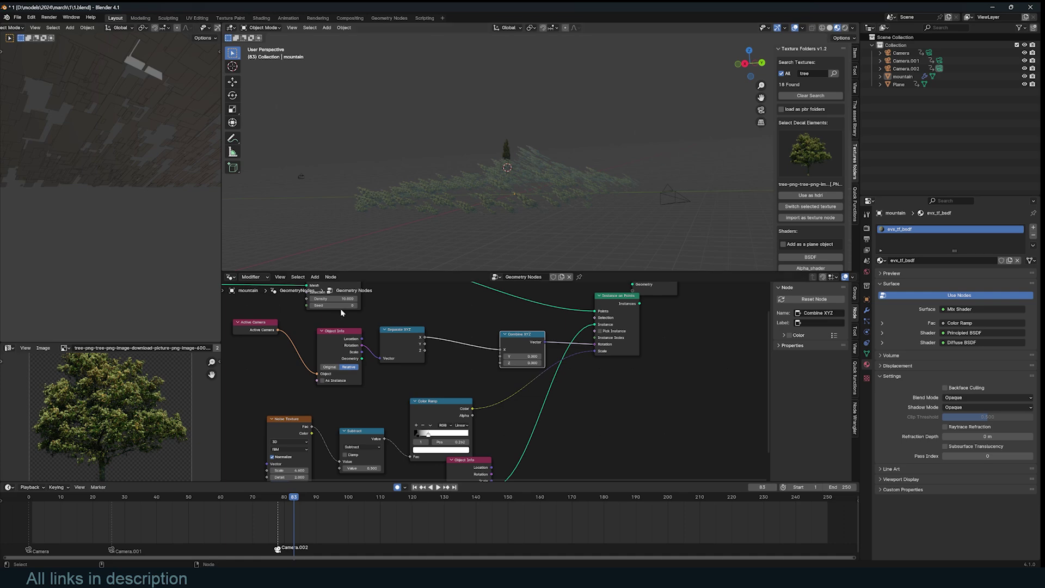
pyautogui.moveTo(341, 308); pyautogui.dragTo(400, 335, button='middle')
pyautogui.scroll(2, 401, 335)
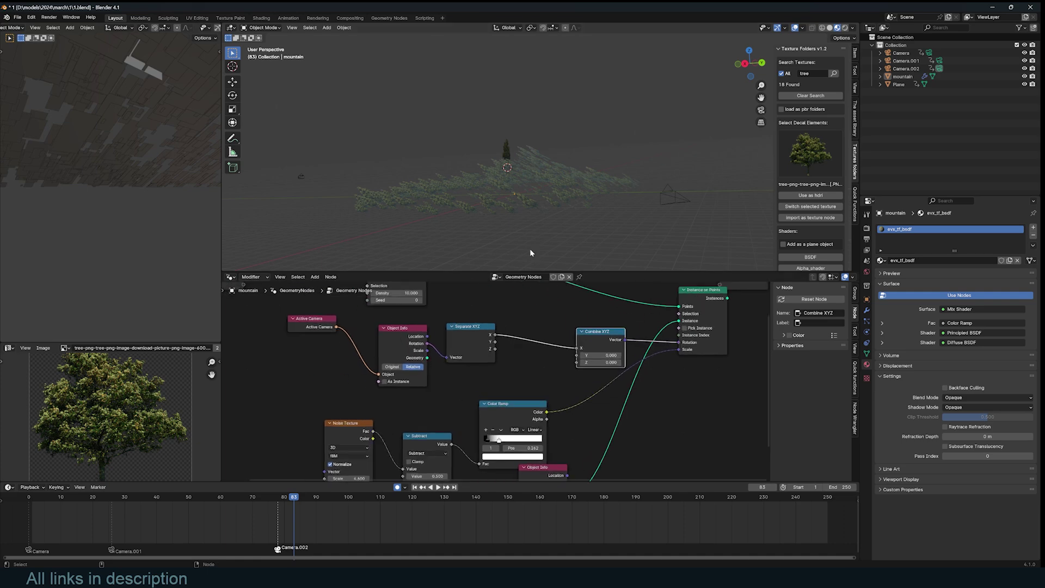
pyautogui.moveTo(530, 248); pyautogui.dragTo(512, 173, button='middle')
pyautogui.moveTo(494, 343); pyautogui.dragTo(590, 359)
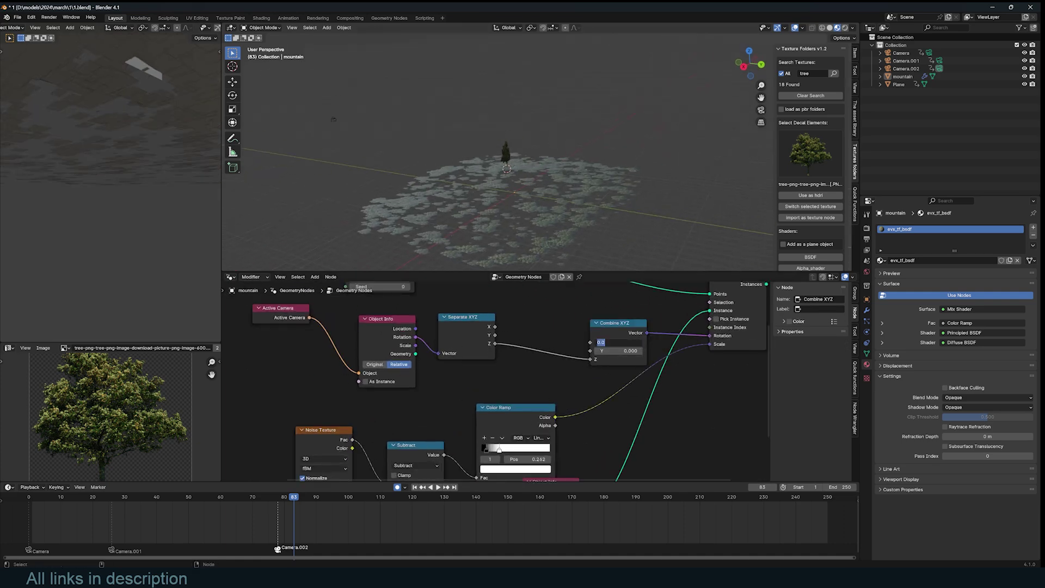
# Try 90 as the X value of Combine XYZ and check how the trees stand
pyautogui.press('Return')
pyautogui.moveTo(601, 210); pyautogui.dragTo(579, 203, button='middle')
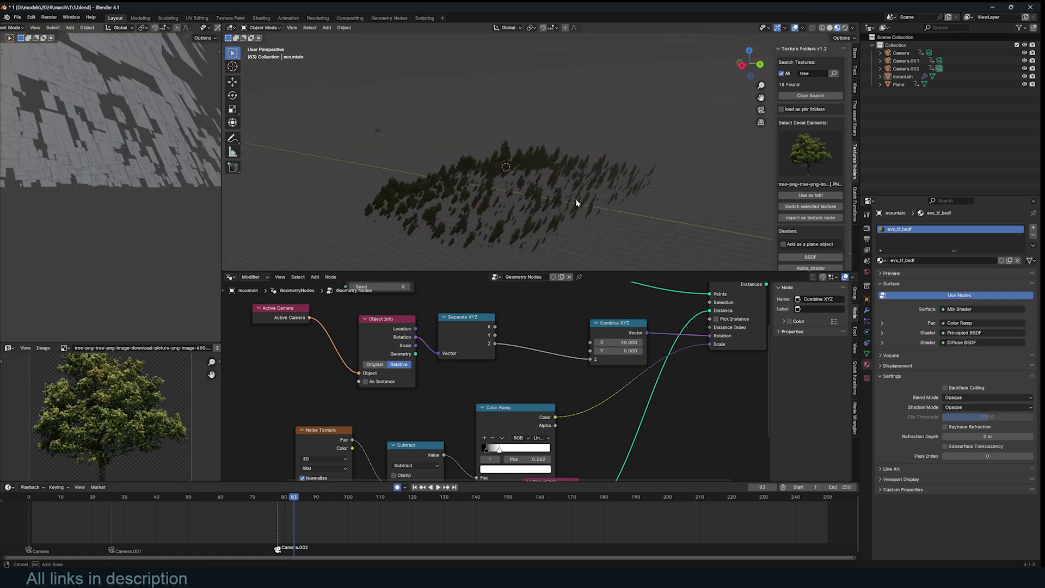
pyautogui.moveTo(579, 203); pyautogui.dragTo(570, 200, button='middle')
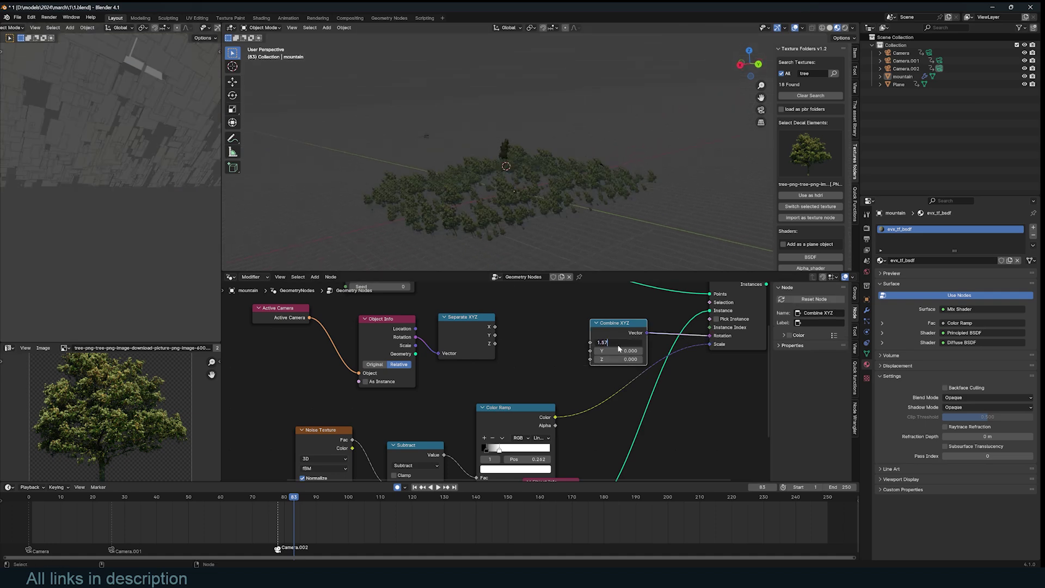
# Set Combine XYZ's X value to 1.57 and link Separate XYZ's Z output to its Z input
pyautogui.press('Return')
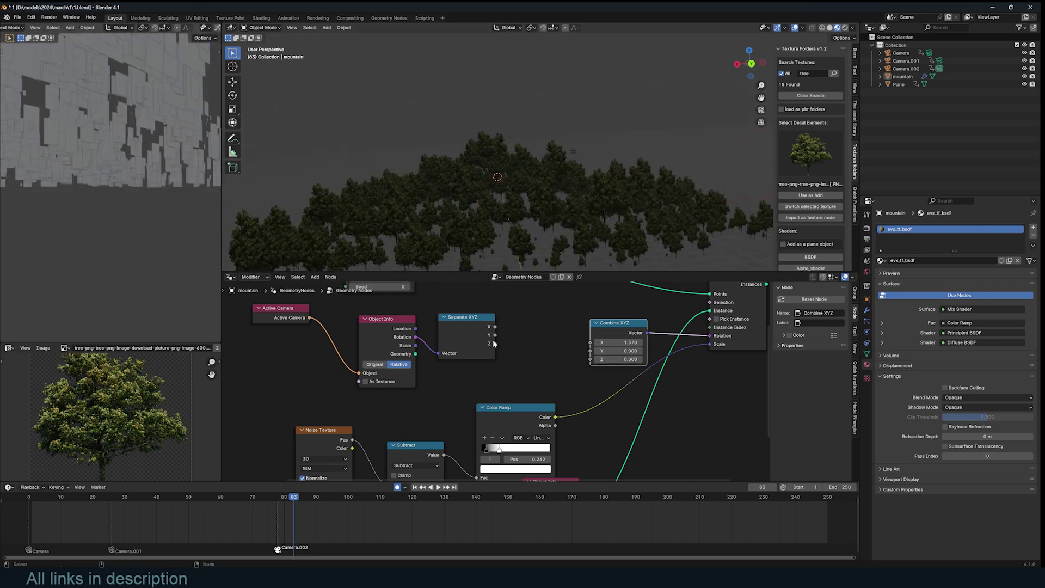
pyautogui.moveTo(495, 344); pyautogui.dragTo(590, 359)
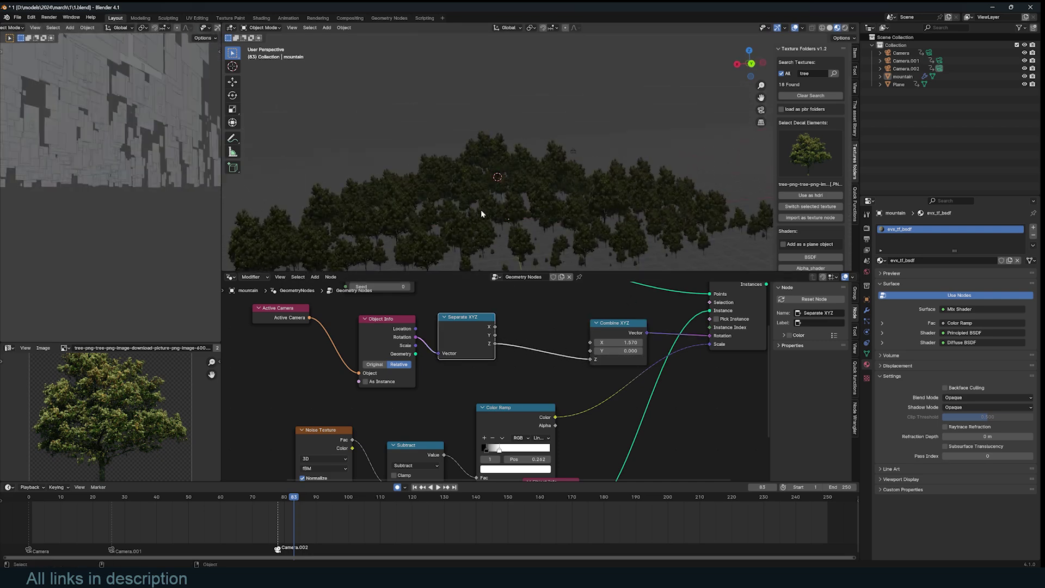
# Play the animation from the start and examine the upright trees from outside and through the camera
pyautogui.press('space')
pyautogui.click(32, 504)
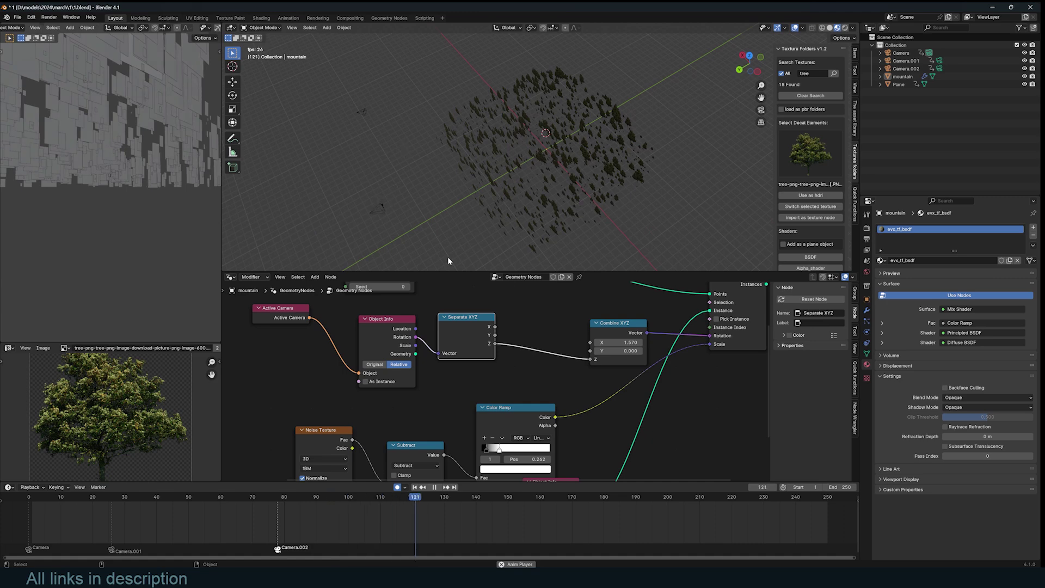
pyautogui.press('Escape')
pyautogui.press('KP_7')
pyautogui.press('space')
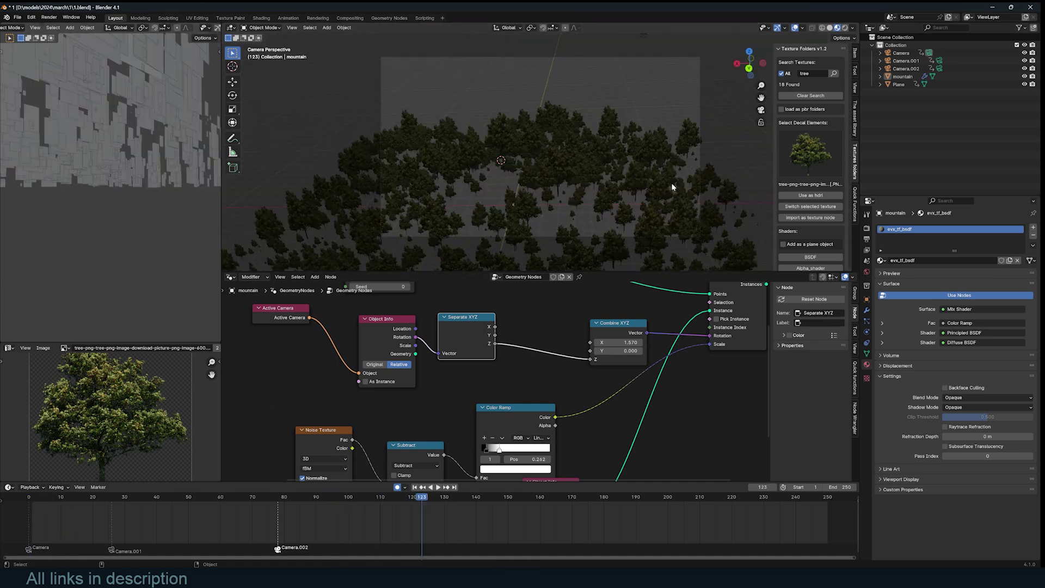
# Scrub across the Camera.002 marker in a free view to examine how the trees turn toward each camera
pyautogui.moveTo(674, 188); pyautogui.dragTo(434, 372, button='middle')
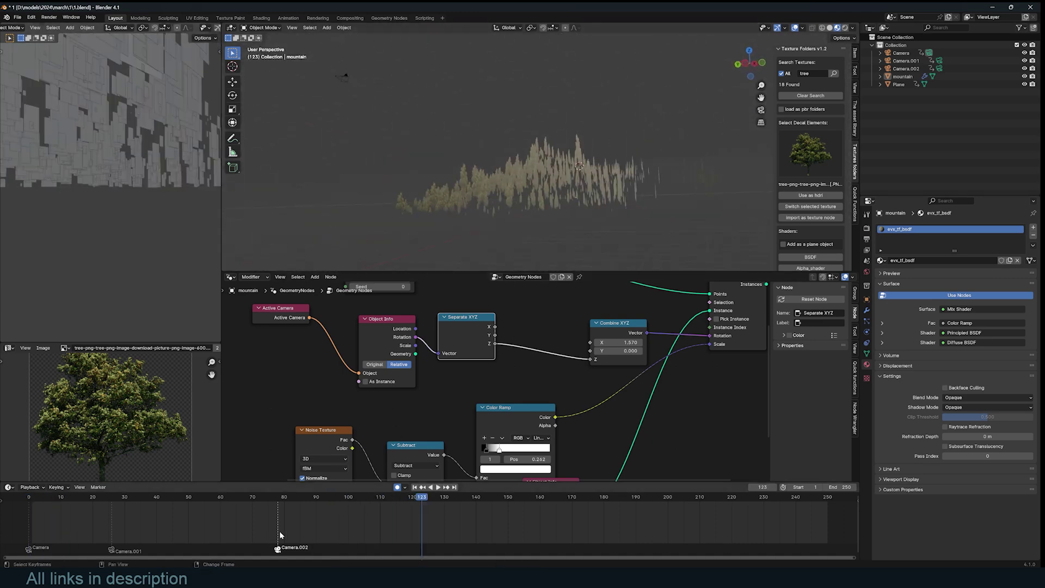
pyautogui.keyDown('shift'); pyautogui.moveTo(279, 531); pyautogui.dragTo(252, 521, button='right'); pyautogui.keyUp('shift')
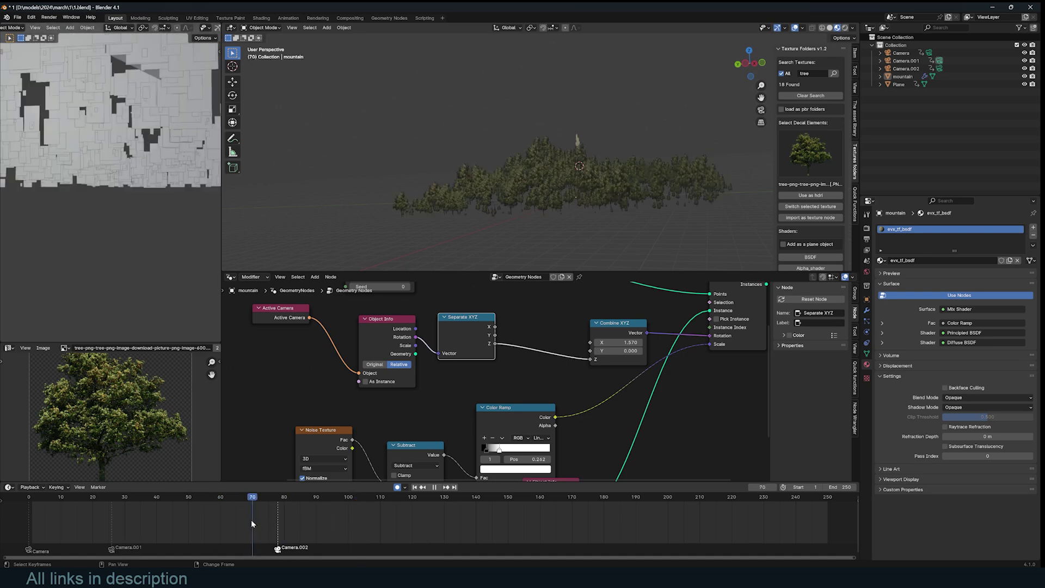
pyautogui.moveTo(252, 523); pyautogui.dragTo(378, 517)
pyautogui.press('Escape')
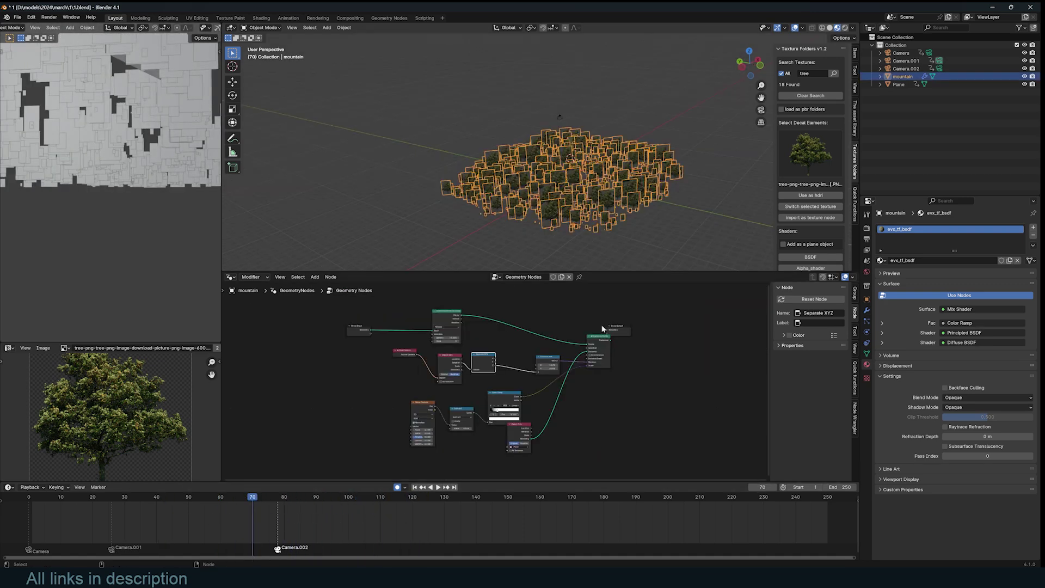
# Join the Group Input geometry with the tree instances through Join Geometry, expand that node and move Group Output aside
pyautogui.scroll(4, 600, 328)
pyautogui.keyDown('ctrl'); pyautogui.keyDown('shift'); pyautogui.moveTo(253, 328); pyautogui.dragTo(601, 340, button='right'); pyautogui.keyUp('shift'); pyautogui.keyUp('ctrl')
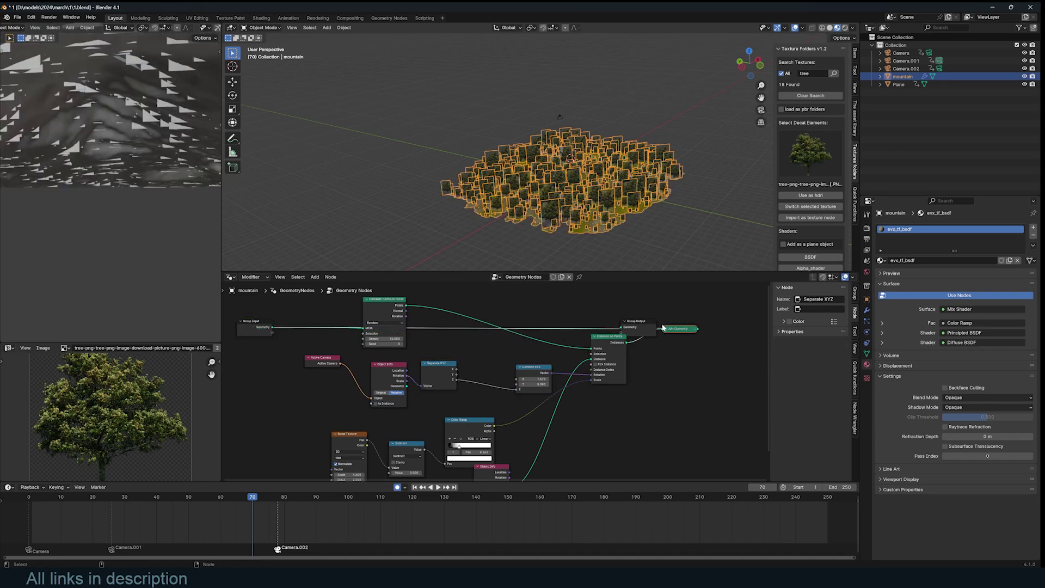
pyautogui.moveTo(634, 321); pyautogui.dragTo(723, 306)
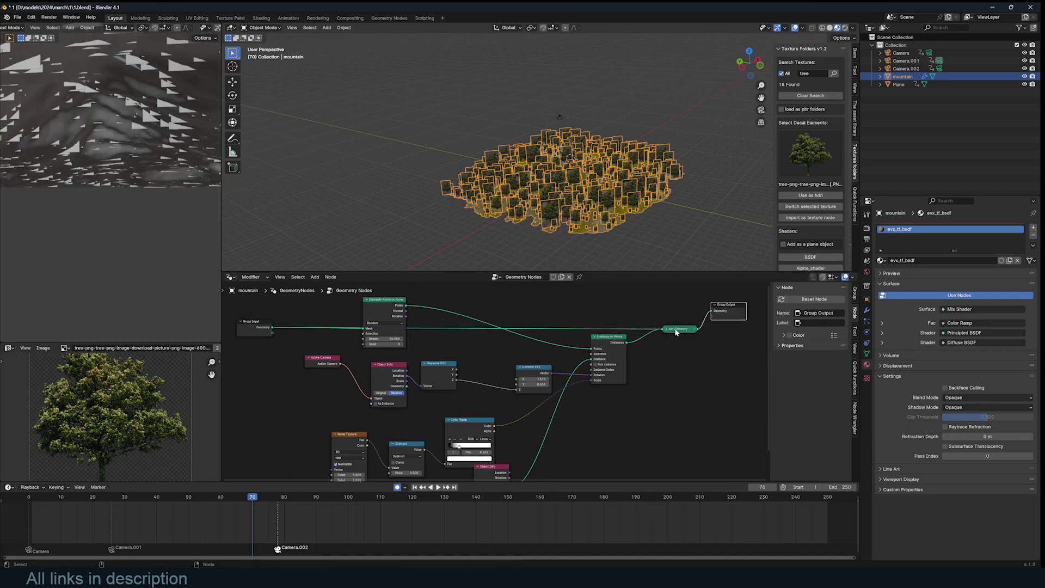
pyautogui.click(666, 329)
pyautogui.click(687, 123)
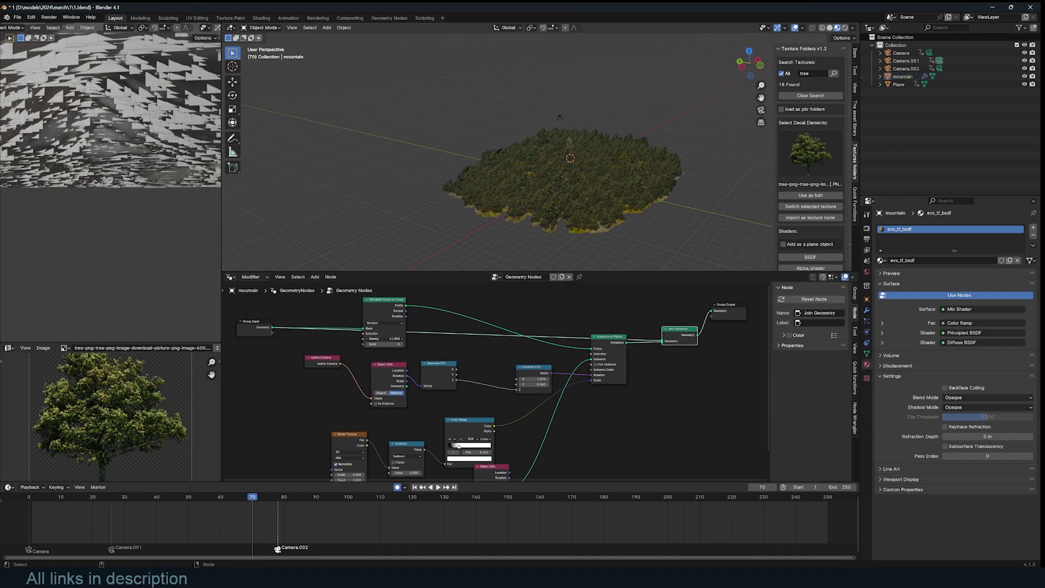
# Examine the tree-covered mountain from the top view, briefly entering Edit Mode to check its mesh
pyautogui.moveTo(688, 123); pyautogui.dragTo(474, 176, button='middle')
pyautogui.press('KP_7')
pyautogui.click(567, 192)
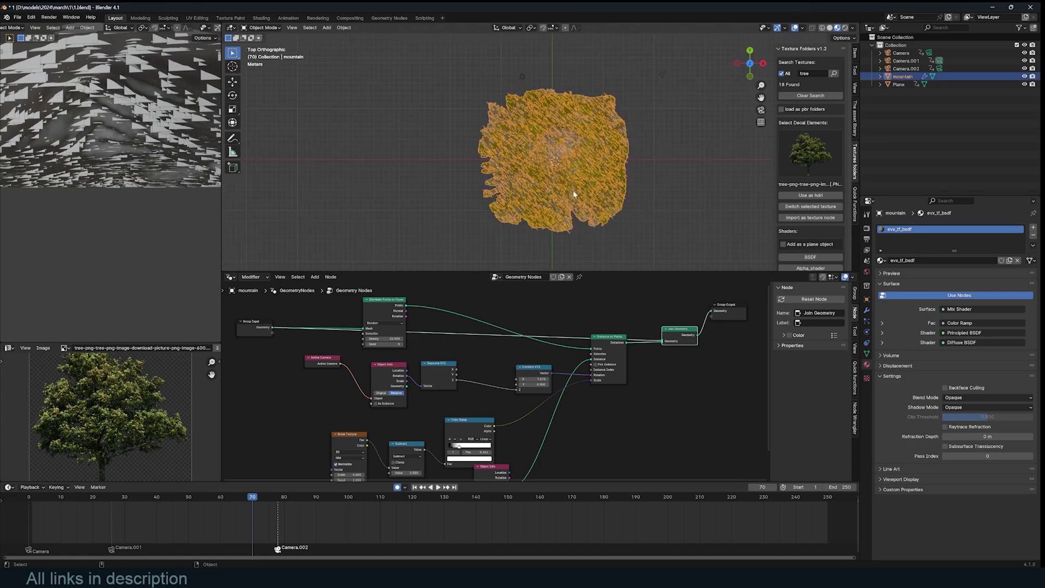
pyautogui.scroll(-2, 475, 159)
pyautogui.scroll(5, 604, 179)
pyautogui.moveTo(604, 179); pyautogui.dragTo(567, 172, button='middle')
pyautogui.press('KP_7')
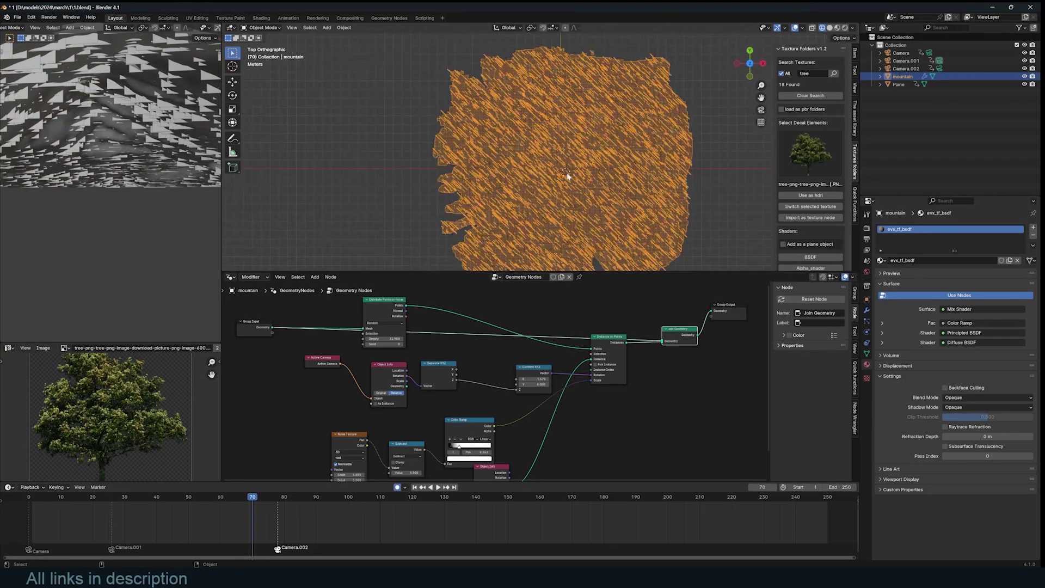
pyautogui.press('Tab')
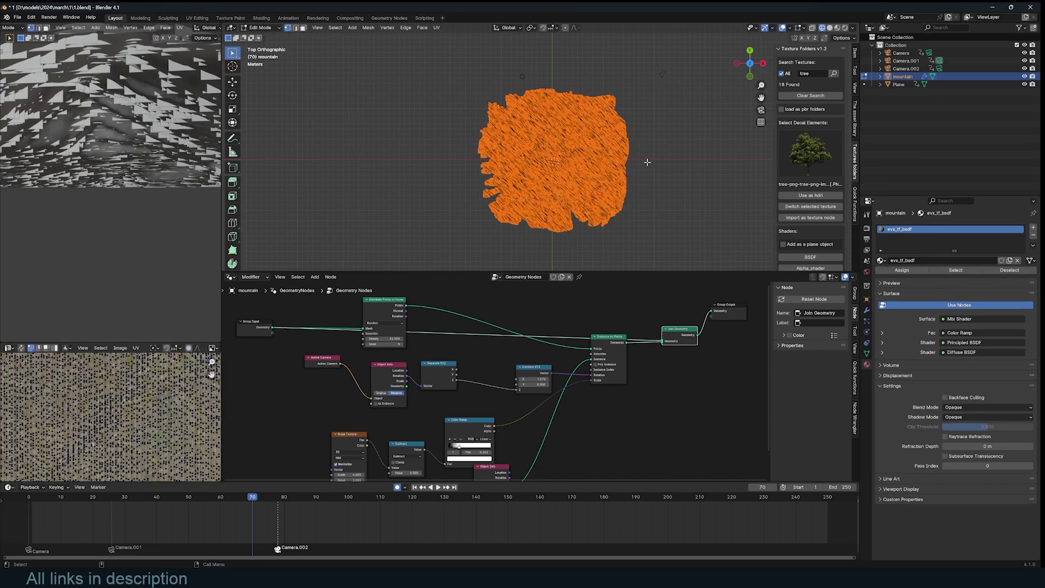
pyautogui.scroll(-3, 648, 162)
pyautogui.press('Tab')
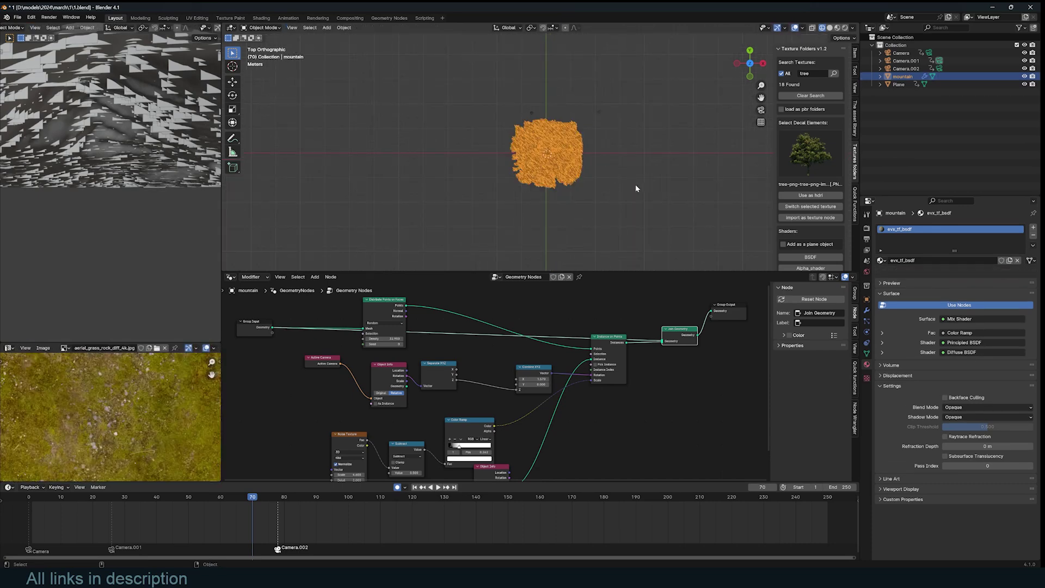
# Try to extend the terrain with two resized duplicates of the mountain, stretching one along X
pyautogui.hotkey('shift', 'a')
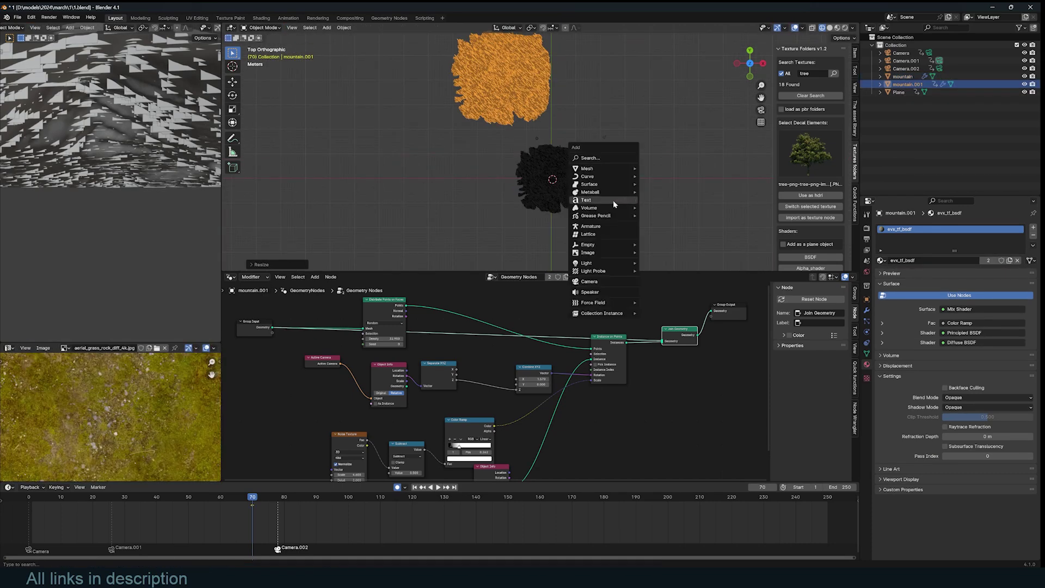
pyautogui.press('Escape')
pyautogui.hotkey('shift', 'd')
pyautogui.click(457, 218)
pyautogui.press('s')
pyautogui.press('x')
pyautogui.press('x')
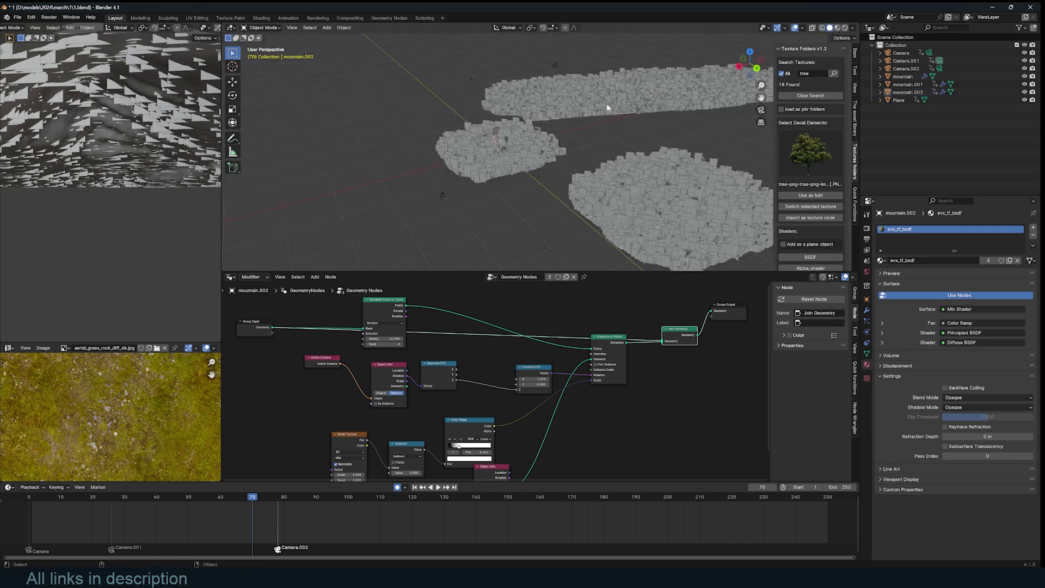
pyautogui.press('KP_0')
pyautogui.moveTo(645, 91); pyautogui.dragTo(670, 112, button='middle')
# Duplicate the mountain twice in top view, placing both copies on its negative X side, one above the other in Y
pyautogui.click(585, 186)
pyautogui.press('KP_7')
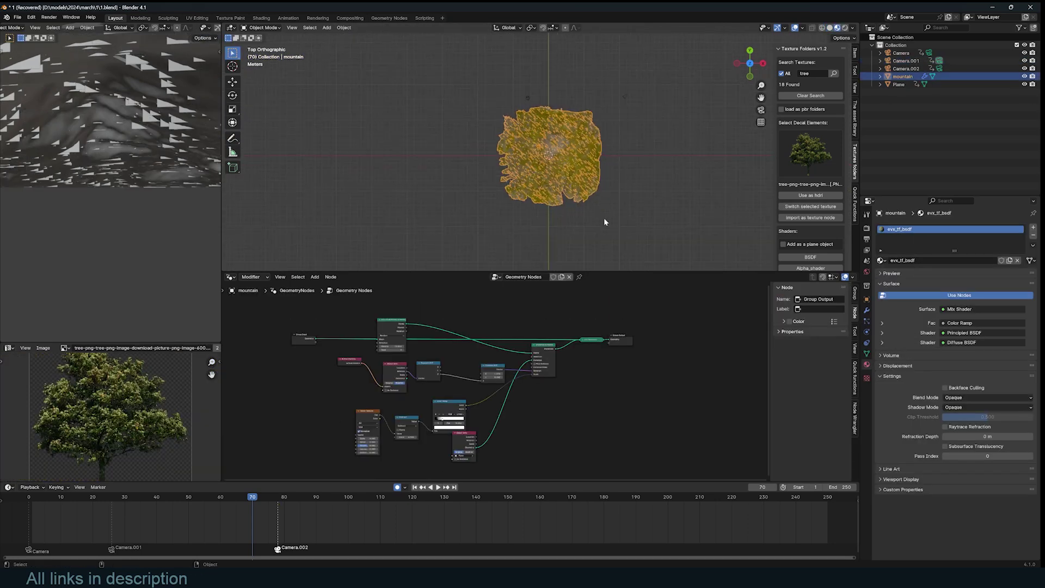
pyautogui.hotkey('shift', 'd')
pyautogui.click(484, 147)
pyautogui.hotkey('shift', 'd')
pyautogui.click(480, 270)
# Annotate a V-shaped camera field of view over the original mountain in top view, then return to the Move tool
pyautogui.scroll(2, 550, 107)
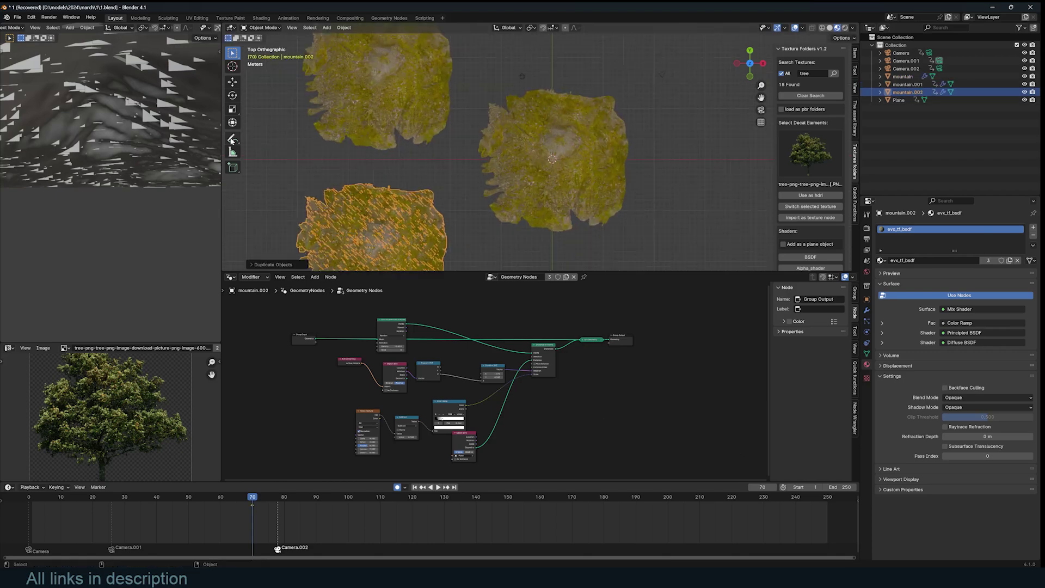
pyautogui.click(232, 139)
pyautogui.moveTo(457, 155)
pyautogui.mouseDown()
pyautogui.moveTo(611, 77)
pyautogui.moveTo(660, 75)
pyautogui.mouseUp()
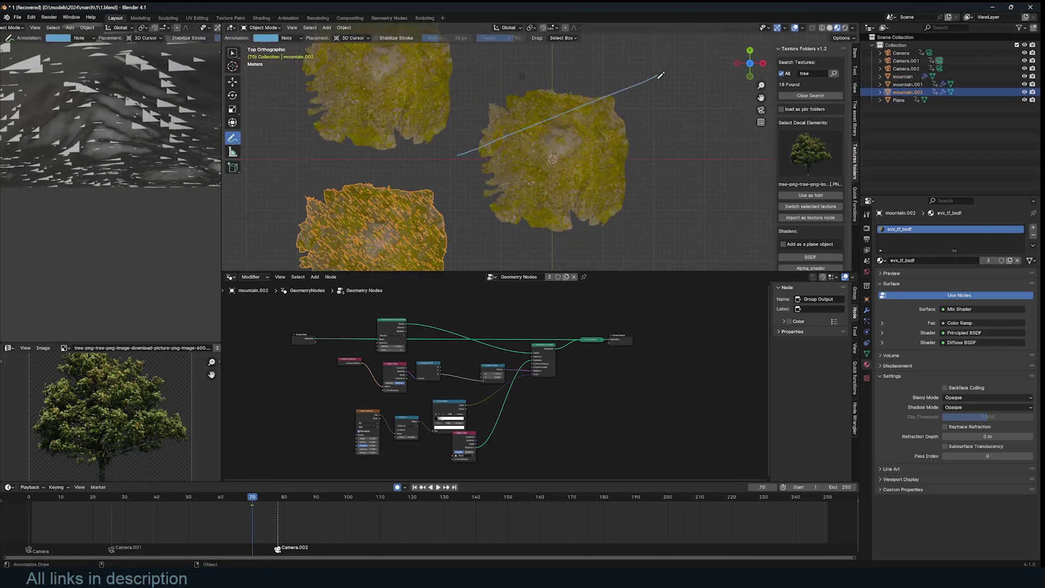
pyautogui.moveTo(665, 165)
pyautogui.mouseDown(button='middle')
pyautogui.moveTo(565, 163)
pyautogui.moveTo(542, 181)
pyautogui.mouseUp(button='middle')
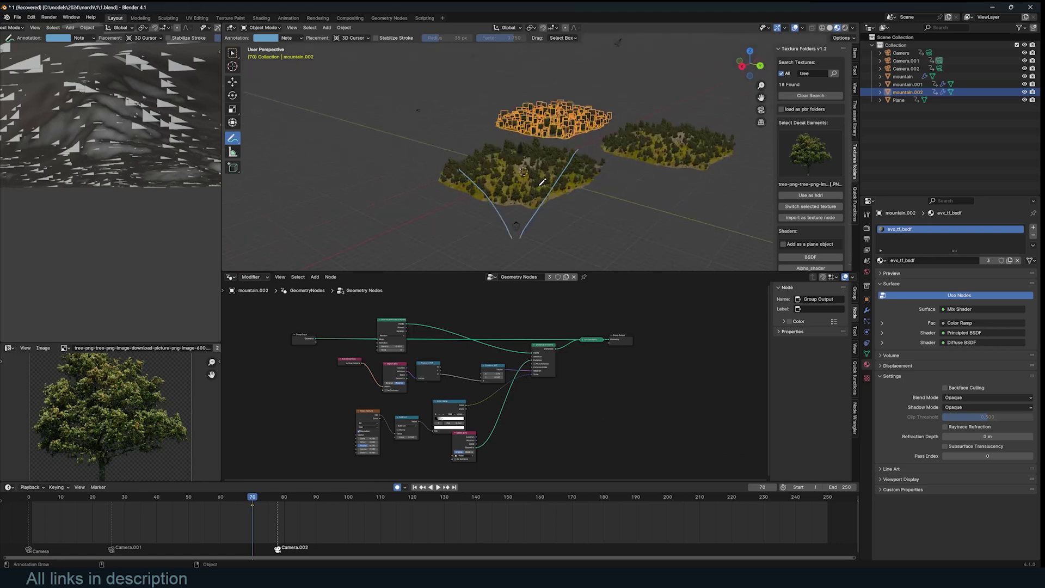
pyautogui.press('KP_7')
pyautogui.scroll(-4, 541, 184)
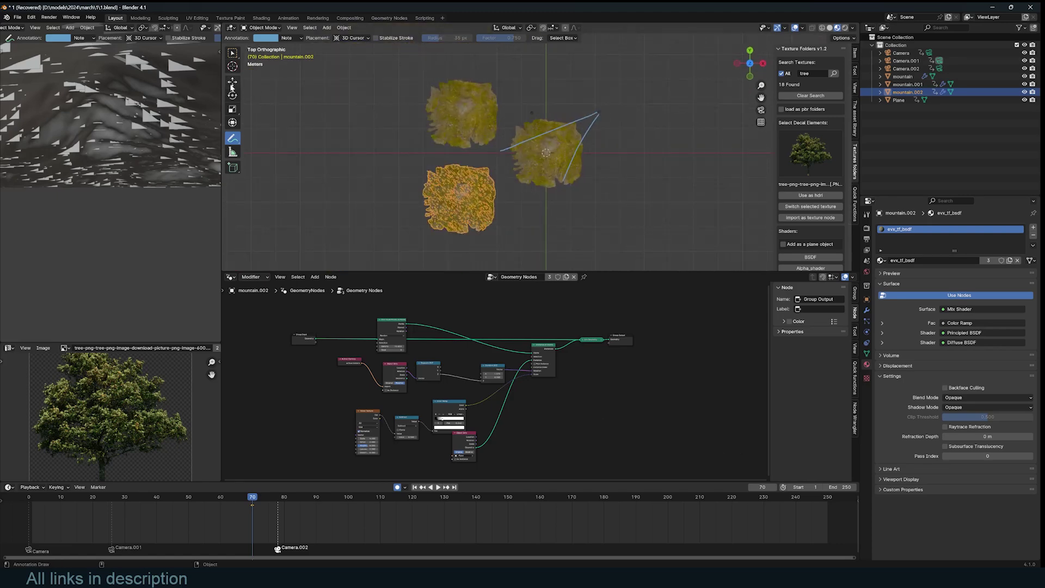
pyautogui.click(232, 84)
# Add a mesh plane and scale it up as ground extending well beyond the three mountains
pyautogui.keyDown('shift'); pyautogui.moveTo(581, 161); pyautogui.dragTo(559, 162, button='middle'); pyautogui.keyUp('shift')
pyautogui.hotkey('shift', 'a')
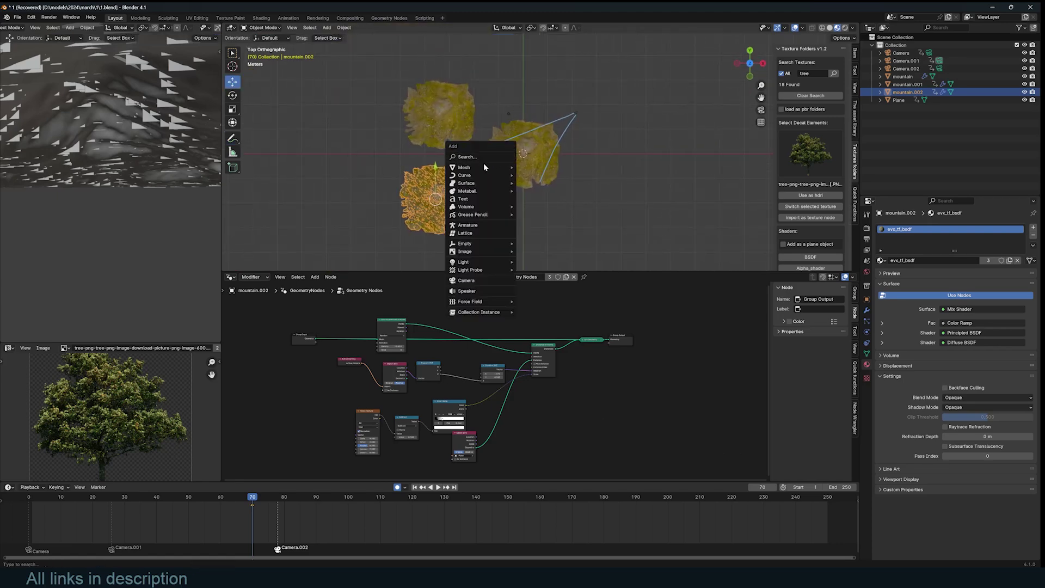
pyautogui.moveTo(484, 166)
pyautogui.click(536, 168)
pyautogui.press('s')
pyautogui.click(850, 167)
pyautogui.press('s')
pyautogui.click(718, 161)
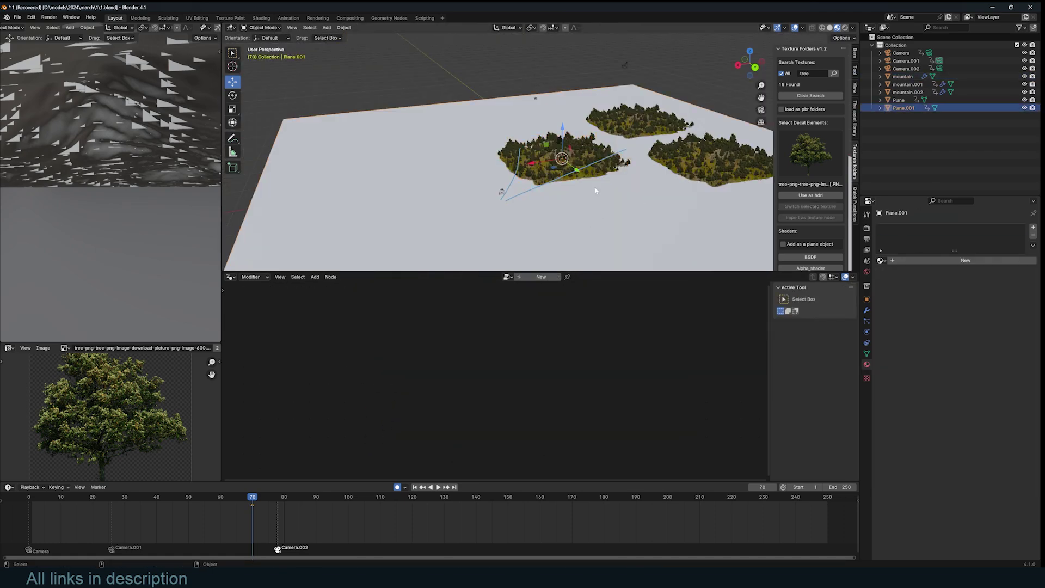
# In solid shading, scale the ground plane up by about 1.22 and apply its scale
pyautogui.press('z')
pyautogui.click(639, 190)
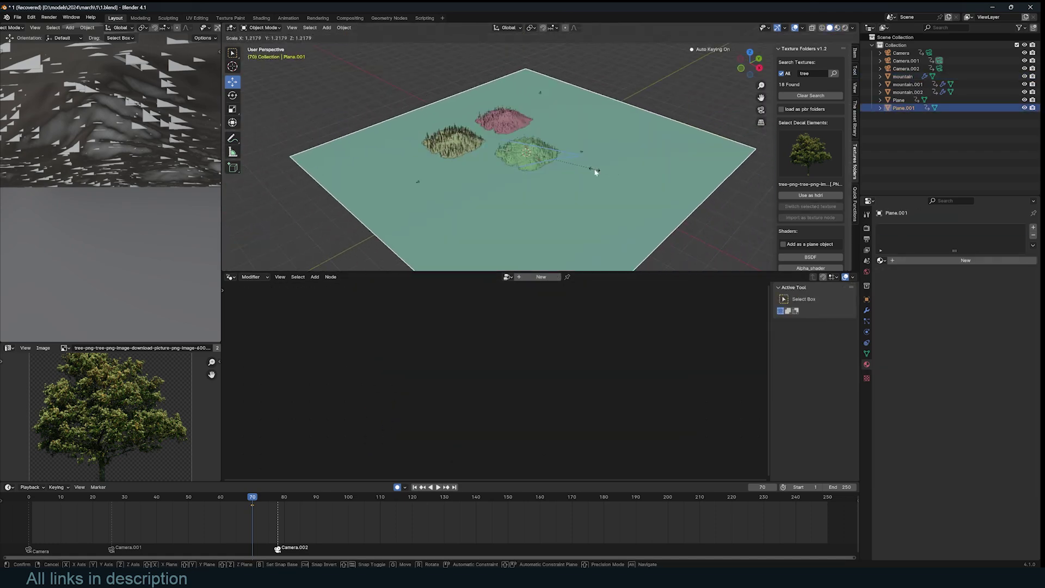
pyautogui.hotkey('ctrl', 'a')
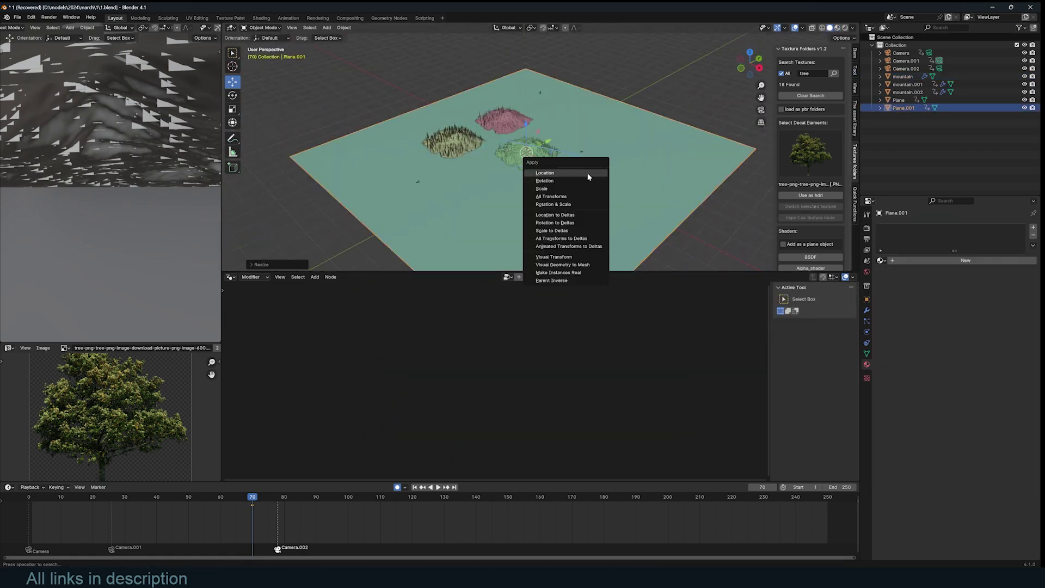
pyautogui.click(576, 188)
pyautogui.hotkey('ctrl', 'a')
pyautogui.click(617, 160)
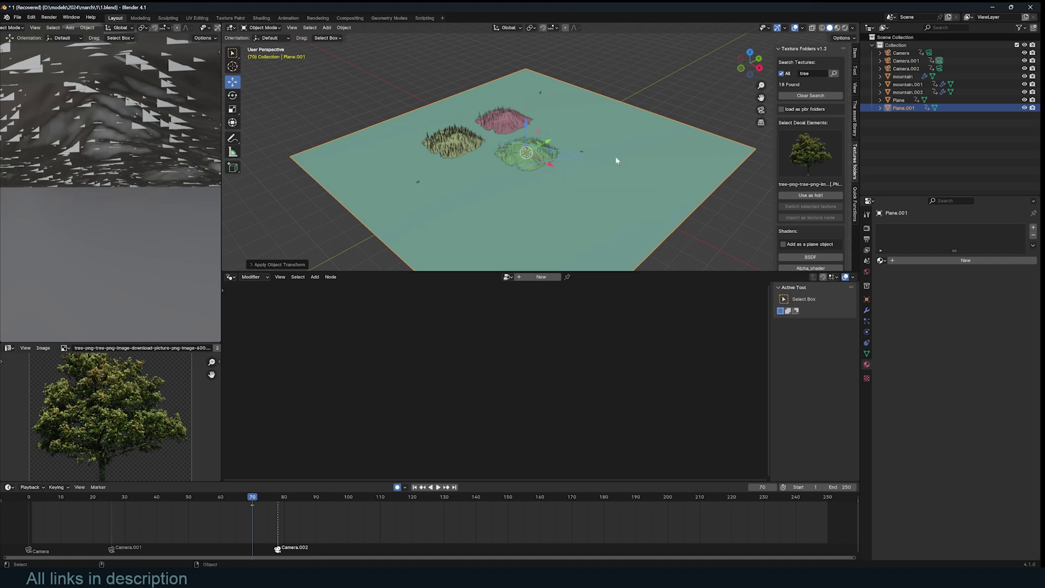
# Create a geometry node tree on the ground plane and insert Distribute Points on Faces between its group input and output
pyautogui.click(550, 277)
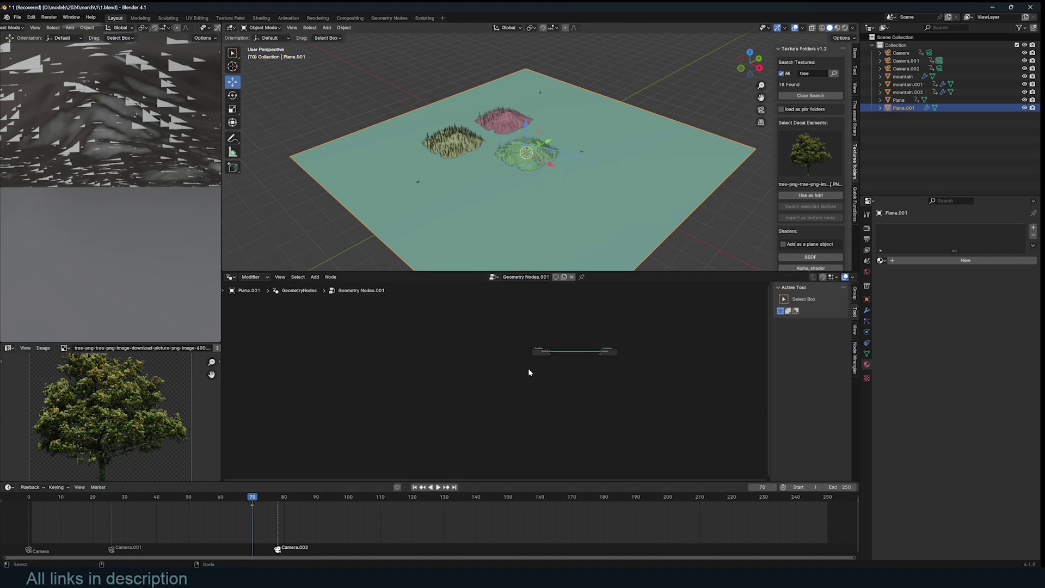
pyautogui.scroll(6, 528, 371)
pyautogui.moveTo(563, 329); pyautogui.dragTo(373, 332)
pyautogui.hotkey('shift', 'a')
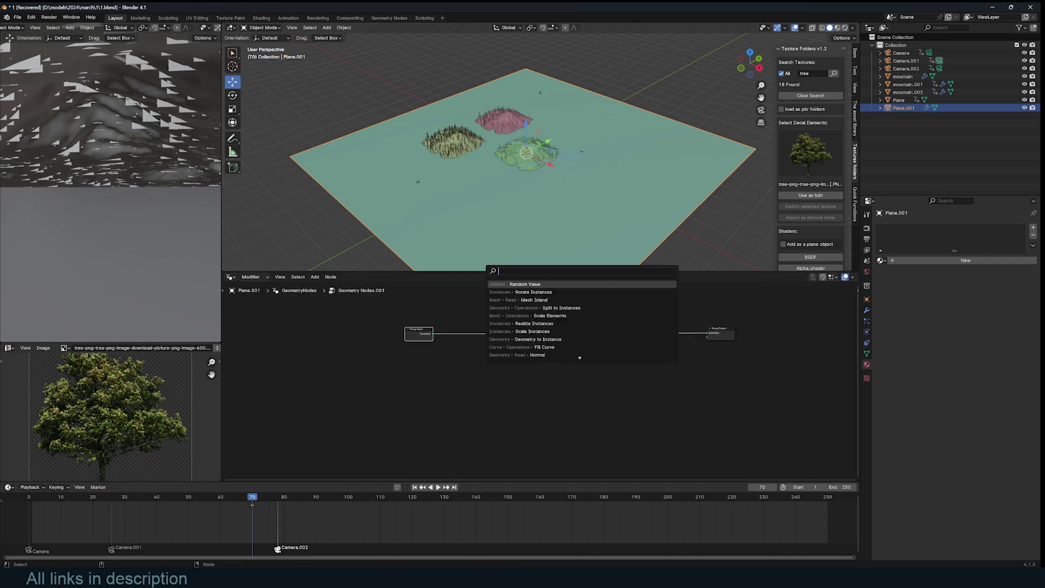
pyautogui.write('dis')
pyautogui.click(512, 299)
pyautogui.click(495, 326)
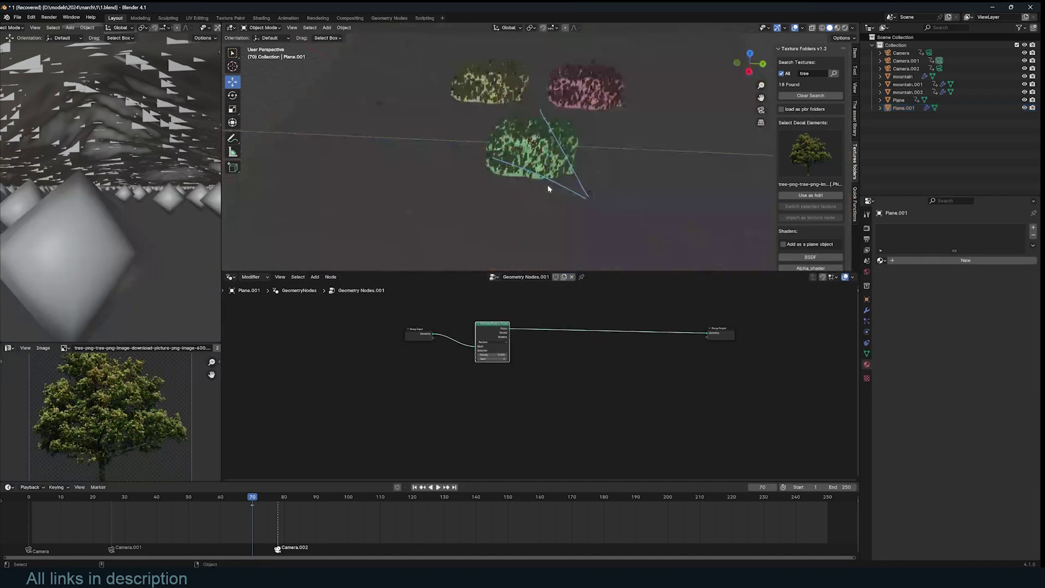
# Deselect the ground plane and place an Active Camera node below its Group Input node
pyautogui.moveTo(549, 188); pyautogui.dragTo(491, 168, button='middle')
pyautogui.scroll(3, 540, 193)
pyautogui.scroll(-4, 541, 192)
pyautogui.scroll(8, 539, 191)
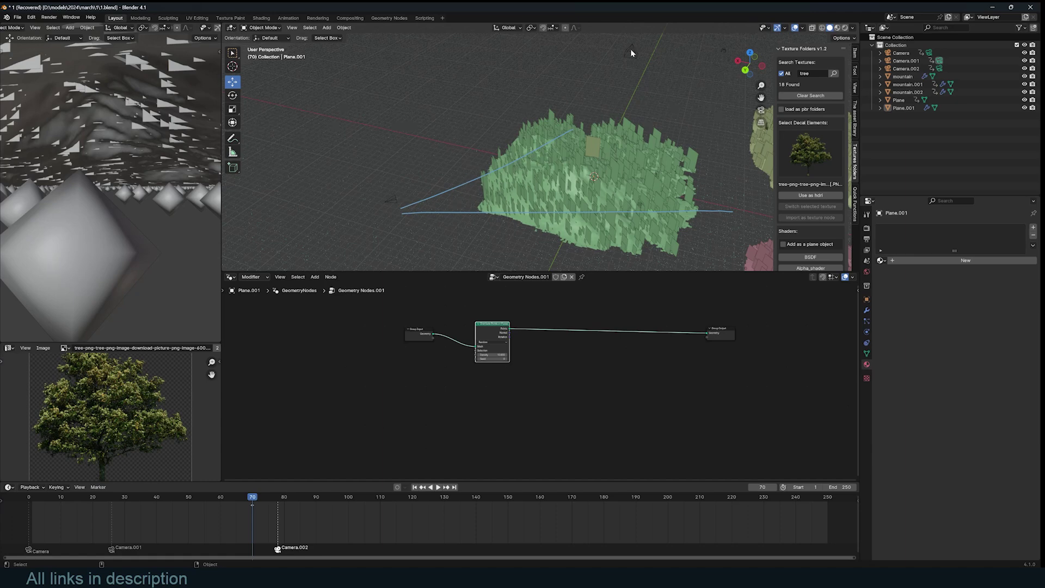
pyautogui.click(525, 112)
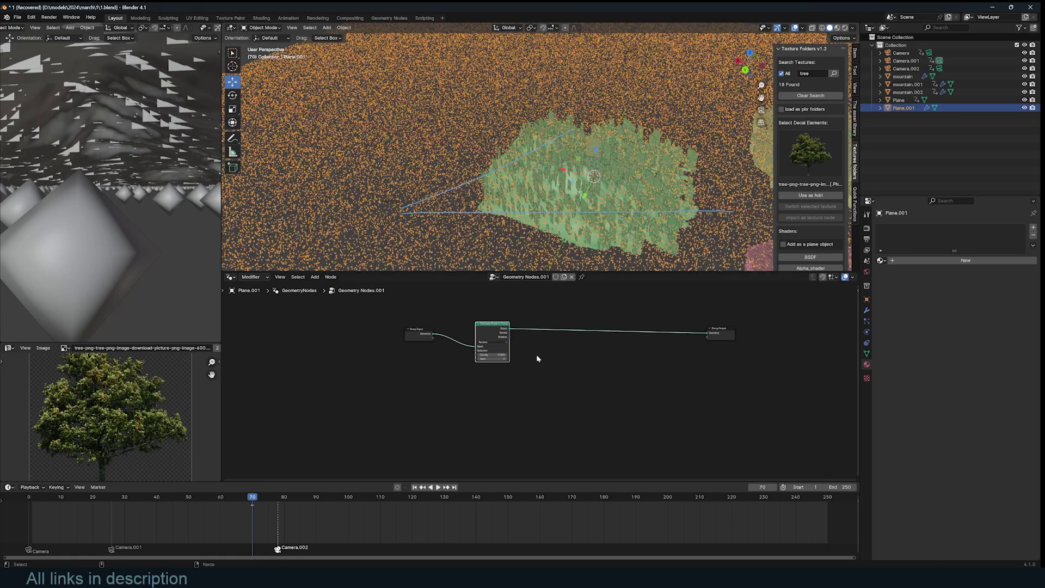
pyautogui.hotkey('alt', 'a')
pyautogui.scroll(4, 547, 361)
pyautogui.moveTo(556, 344); pyautogui.dragTo(635, 336, button='middle')
pyautogui.hotkey('shift', 'a')
pyautogui.write('a')
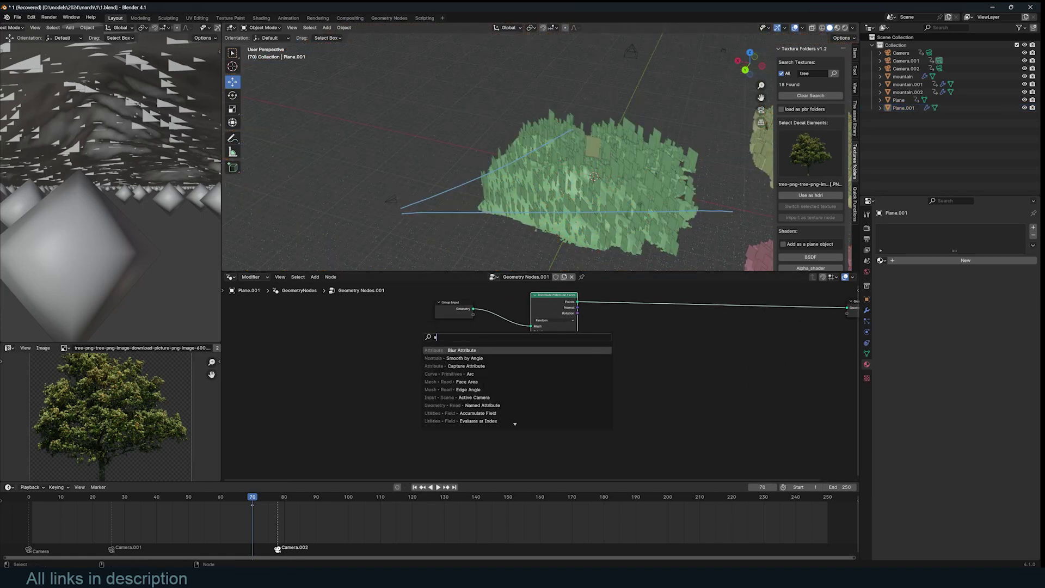
pyautogui.write('c')
pyautogui.press('Return')
pyautogui.click(415, 353)
# Connect Active Camera to a new Object Info node set to Relative, and place it below the point distribution node
pyautogui.moveTo(403, 355); pyautogui.dragTo(448, 383)
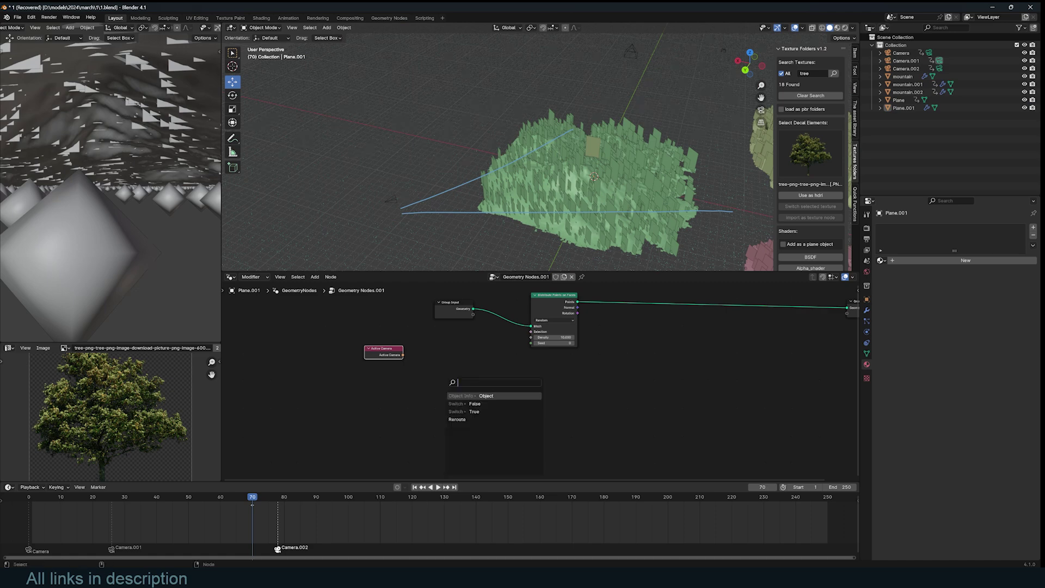
pyautogui.click(466, 396)
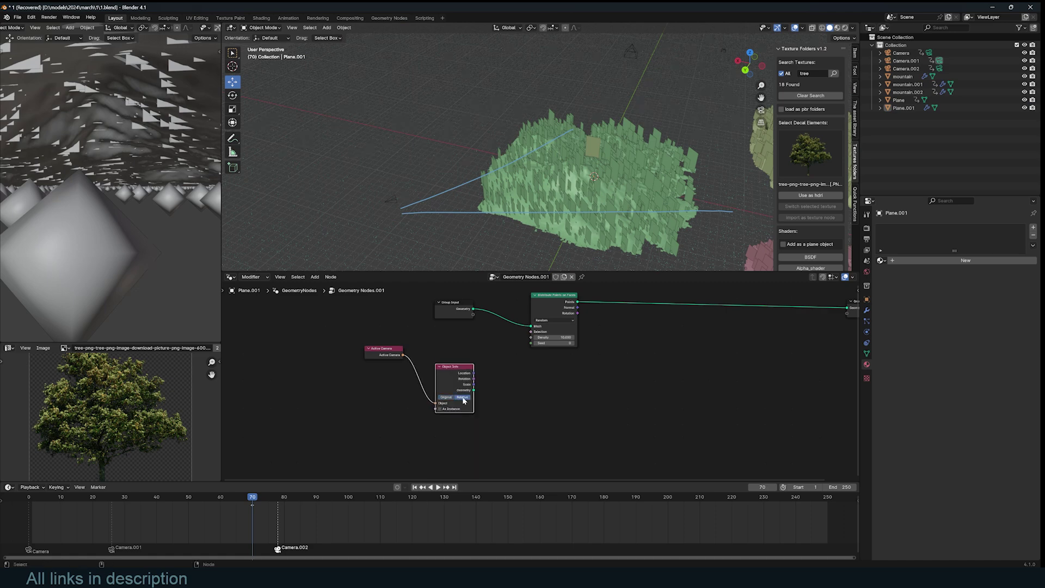
pyautogui.scroll(2, 537, 364)
pyautogui.moveTo(574, 349); pyautogui.dragTo(573, 351, button='middle')
pyautogui.moveTo(430, 385); pyautogui.dragTo(492, 399)
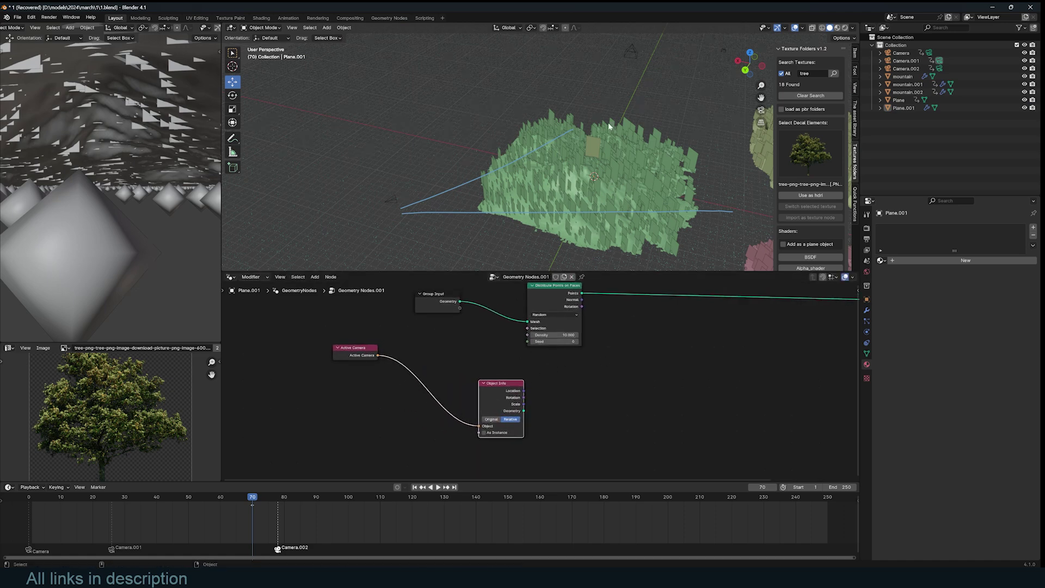
# Add a Gradient Texture node and preview its colour on the distributed points with a Viewer node
pyautogui.scroll(-4, 602, 191)
pyautogui.hotkey('shift', 'a')
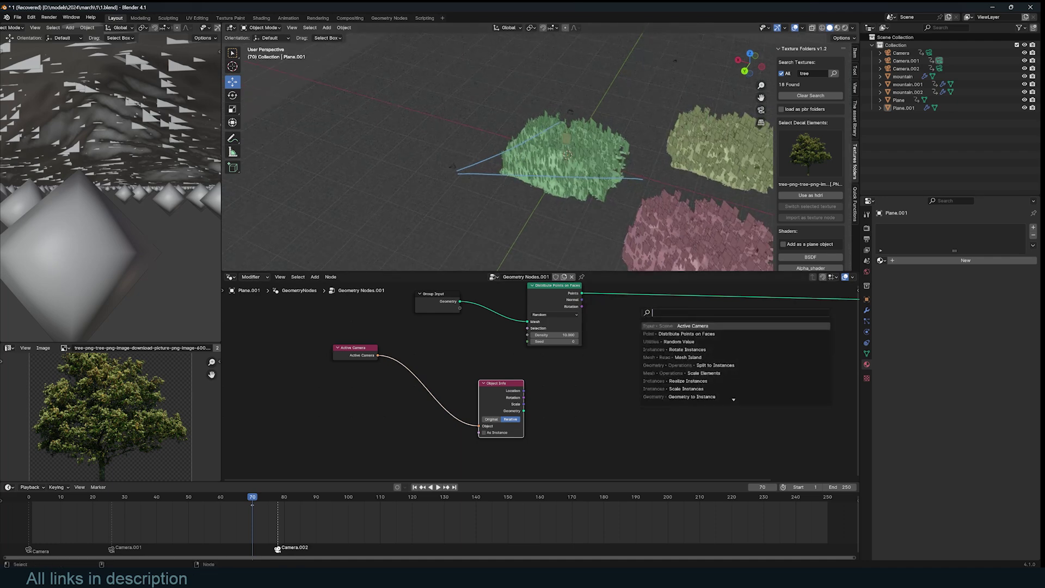
pyautogui.write('grad')
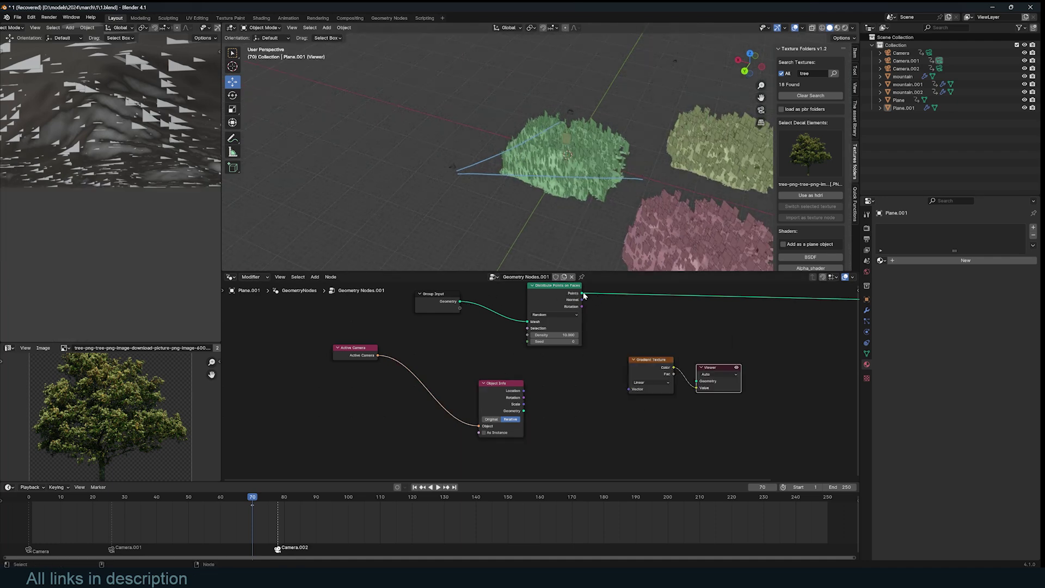
pyautogui.moveTo(582, 294); pyautogui.dragTo(627, 355)
pyautogui.keyDown('ctrl'); pyautogui.keyDown('shift'); pyautogui.click(565, 289); pyautogui.keyUp('shift'); pyautogui.keyUp('ctrl')
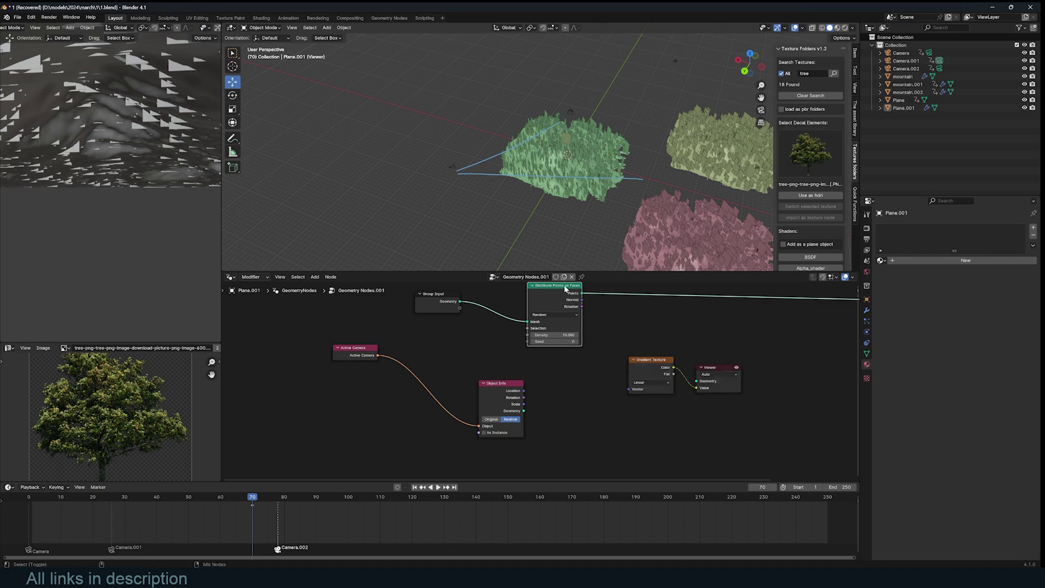
pyautogui.keyDown('ctrl'); pyautogui.keyDown('shift'); pyautogui.click(565, 289); pyautogui.keyUp('shift'); pyautogui.keyUp('ctrl')
pyautogui.scroll(-5, 567, 201)
pyautogui.moveTo(564, 166); pyautogui.dragTo(547, 175, button='middle')
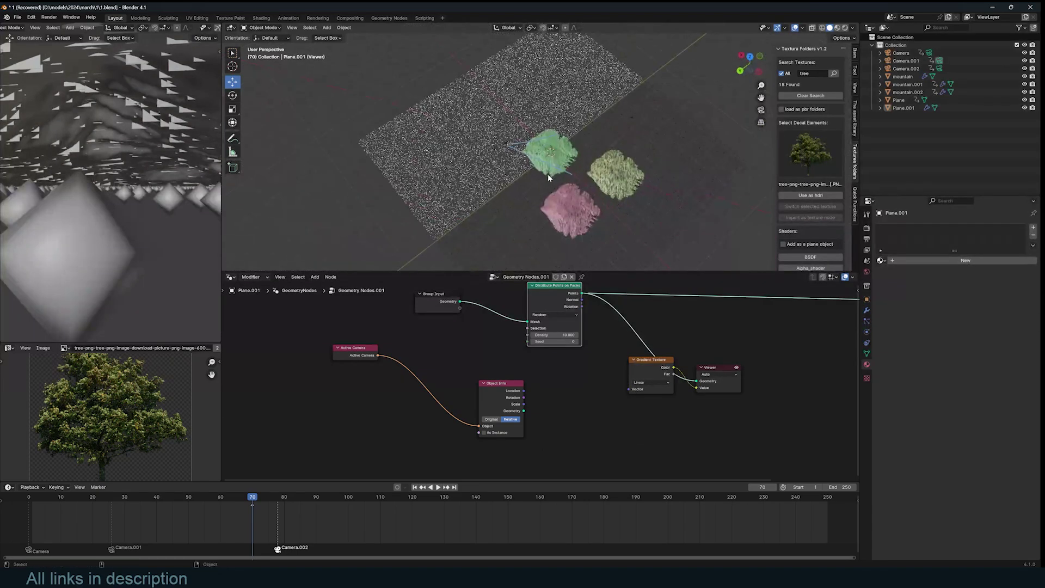
pyautogui.press('KP_7')
pyautogui.moveTo(609, 185); pyautogui.dragTo(558, 133, button='middle')
pyautogui.moveTo(482, 171); pyautogui.dragTo(583, 156, button='middle')
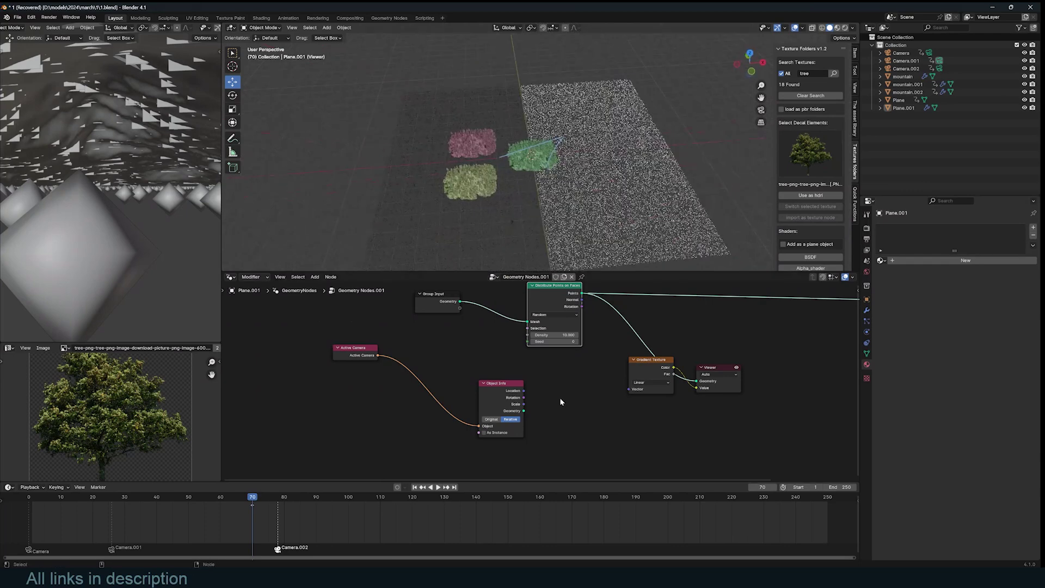
# Rearrange the Gradient Texture and Object Info nodes and add a Position node above Object Info
pyautogui.scroll(2, 561, 397)
pyautogui.moveTo(672, 358); pyautogui.dragTo(640, 387)
pyautogui.moveTo(640, 387); pyautogui.dragTo(725, 369, button='middle')
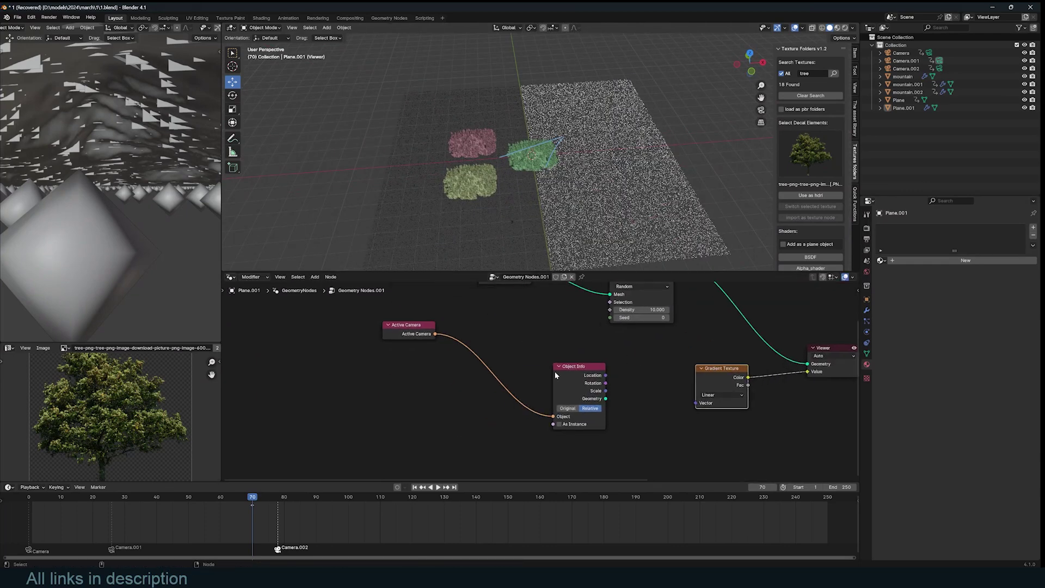
pyautogui.moveTo(568, 374); pyautogui.dragTo(552, 388)
pyautogui.hotkey('shift', 'a')
pyautogui.click(580, 351)
pyautogui.write('pos')
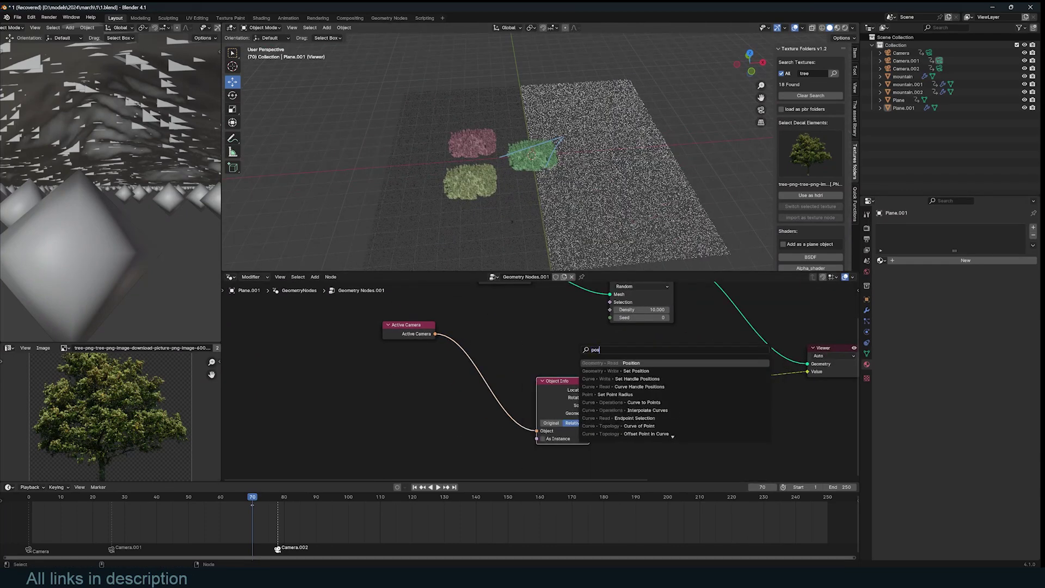
pyautogui.press('Return')
pyautogui.click(582, 351)
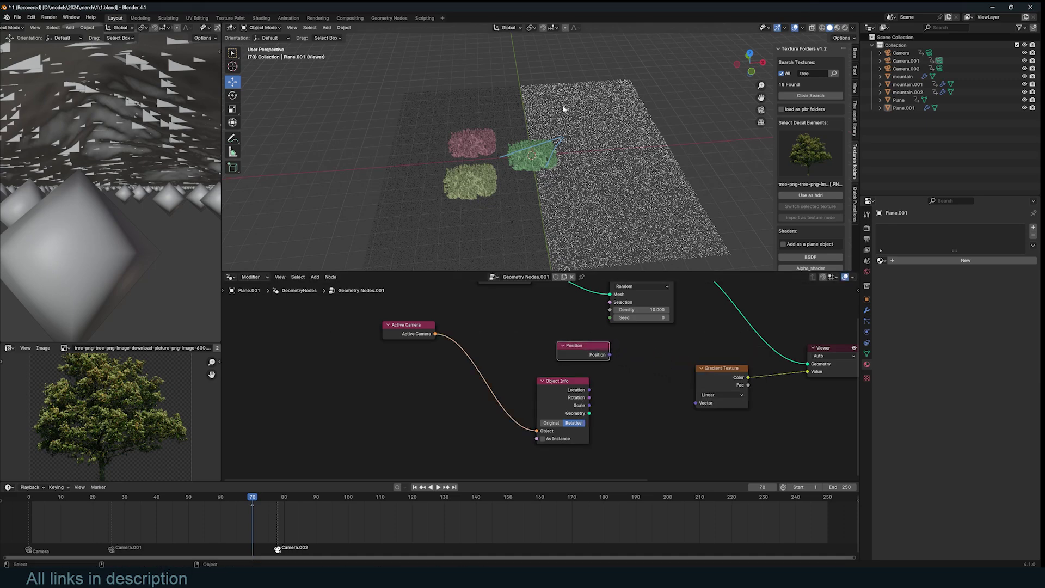
pyautogui.scroll(2, 503, 230)
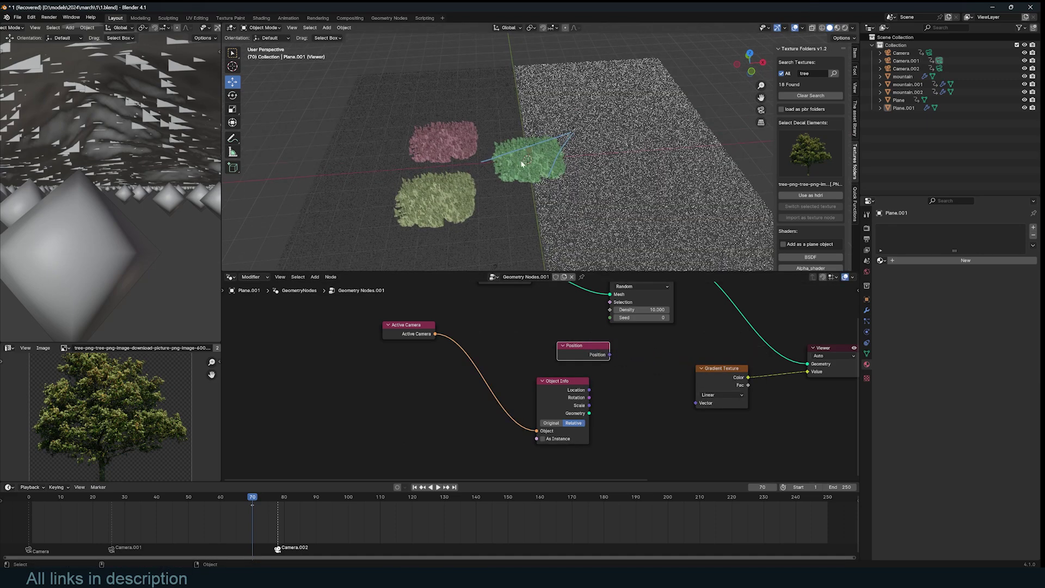
pyautogui.moveTo(462, 148); pyautogui.dragTo(384, 152, button='middle')
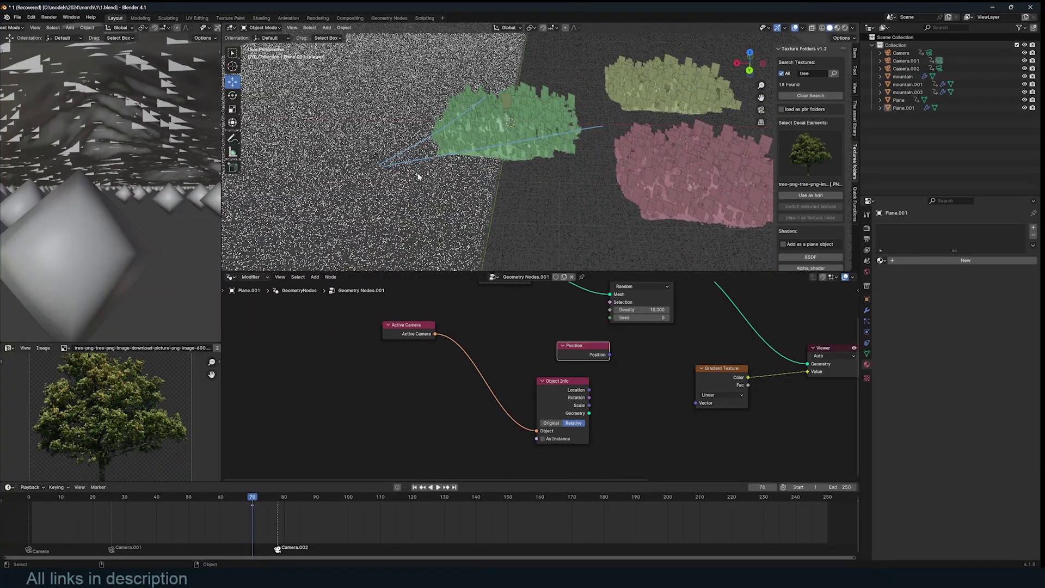
# Subtract the Object Info location from Position with a Vector Math node feeding the Gradient Texture's Vector input
pyautogui.moveTo(612, 338); pyautogui.dragTo(595, 328, button='middle')
pyautogui.moveTo(586, 346); pyautogui.dragTo(631, 366)
pyautogui.write('v')
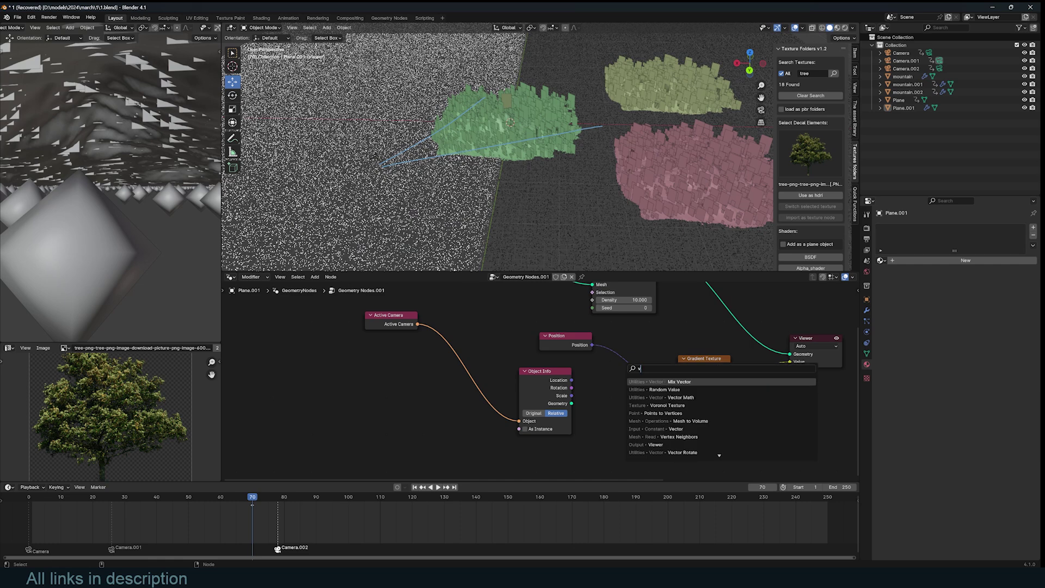
pyautogui.press('Down')
pyautogui.press('Down')
pyautogui.press('Return')
pyautogui.click(652, 387)
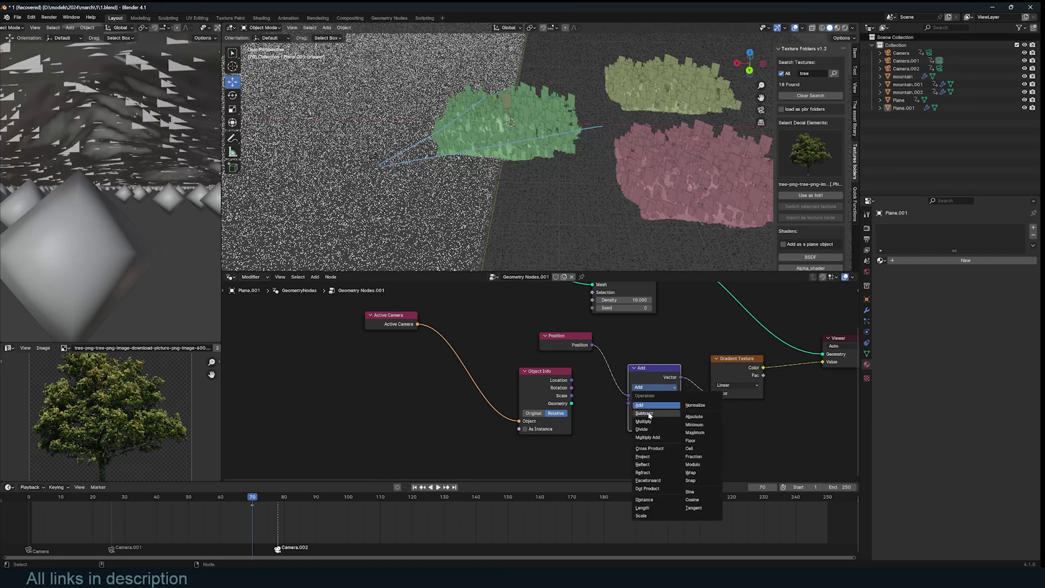
pyautogui.click(648, 414)
pyautogui.moveTo(571, 380); pyautogui.dragTo(628, 403)
# Play short stretches of the animation to examine how the gradient follows the active camera, and return to frame 0
pyautogui.moveTo(390, 146); pyautogui.dragTo(467, 186, button='middle')
pyautogui.press('space')
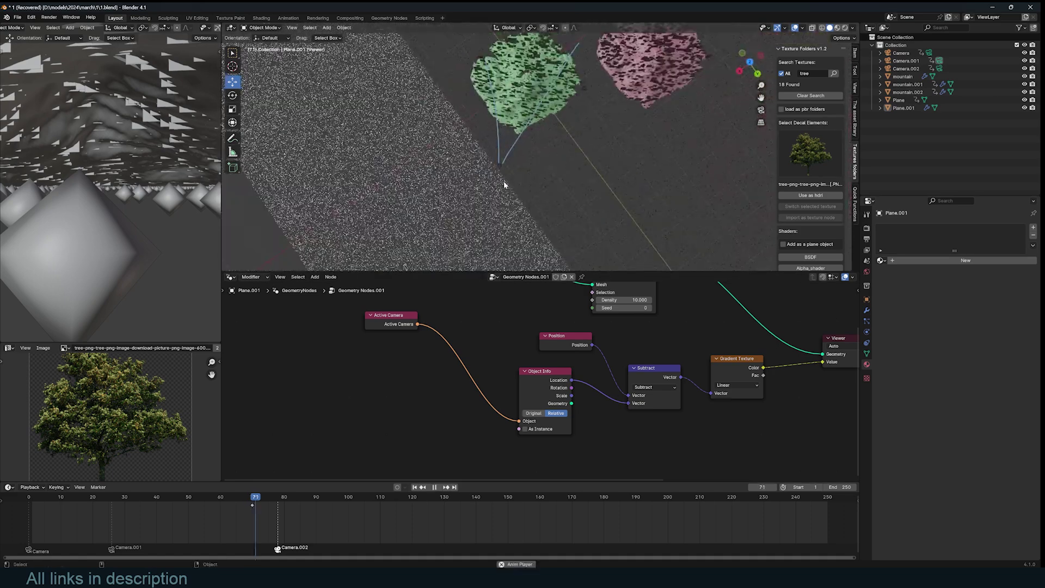
pyautogui.press('space')
pyautogui.hotkey('shift', 'Left')
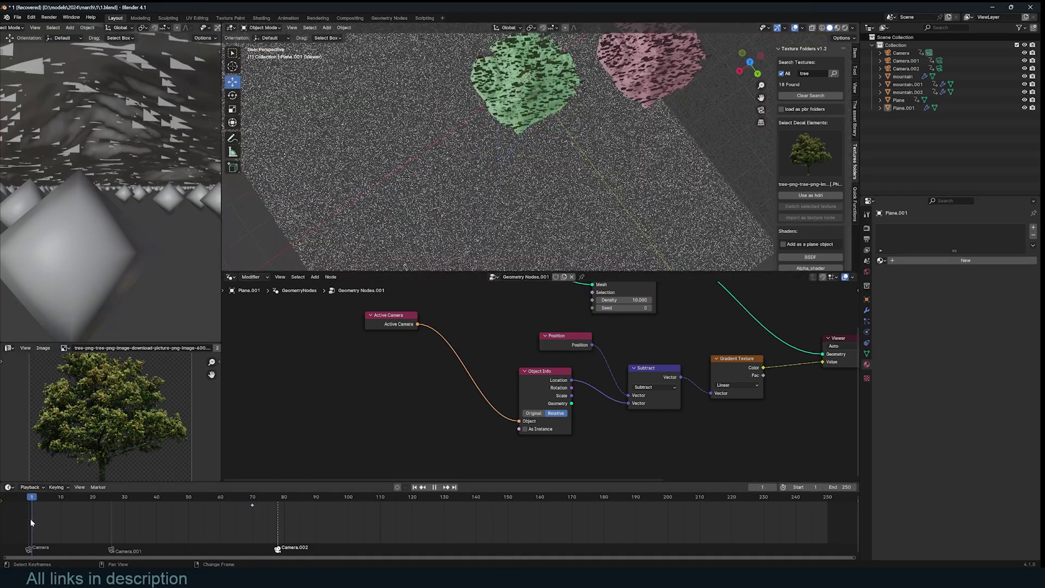
pyautogui.scroll(-2, 616, 424)
pyautogui.press('space')
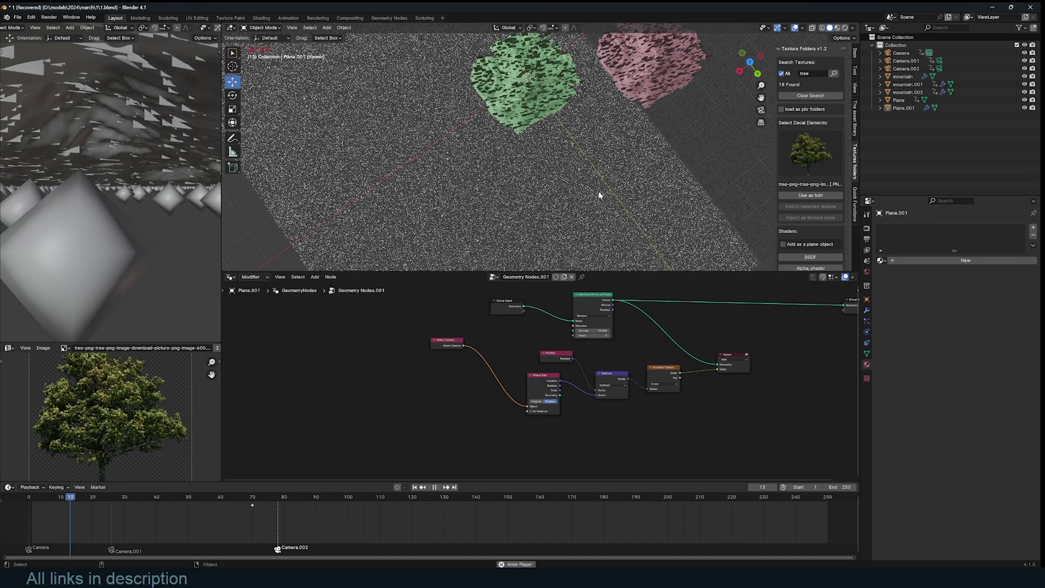
pyautogui.press('space')
pyautogui.scroll(-4, 618, 150)
pyautogui.scroll(3, 603, 182)
pyautogui.keyDown('shift'); pyautogui.moveTo(617, 151); pyautogui.dragTo(541, 180, button='middle'); pyautogui.keyUp('shift')
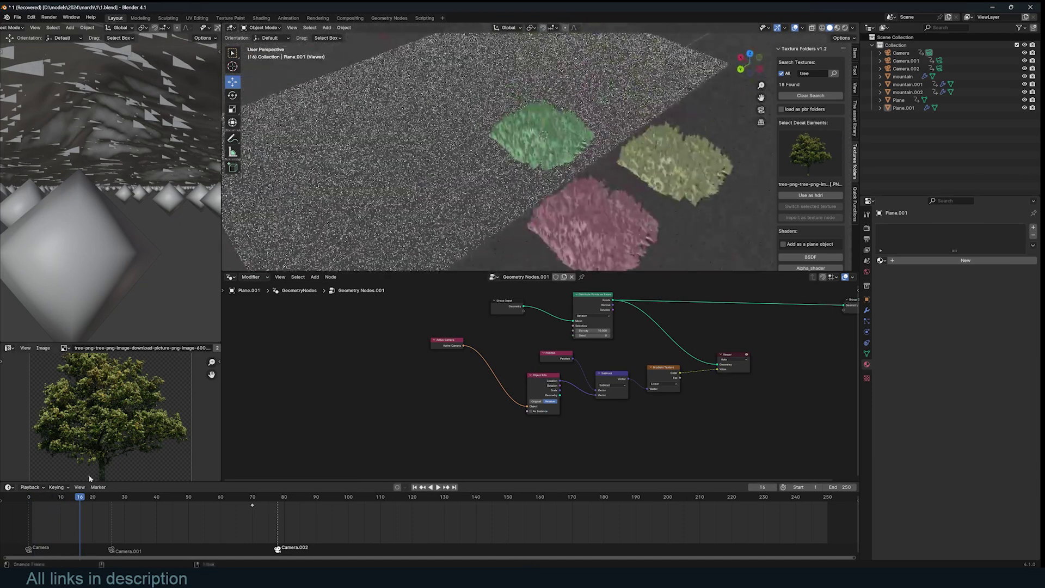
pyautogui.hotkey('shift', 'Left')
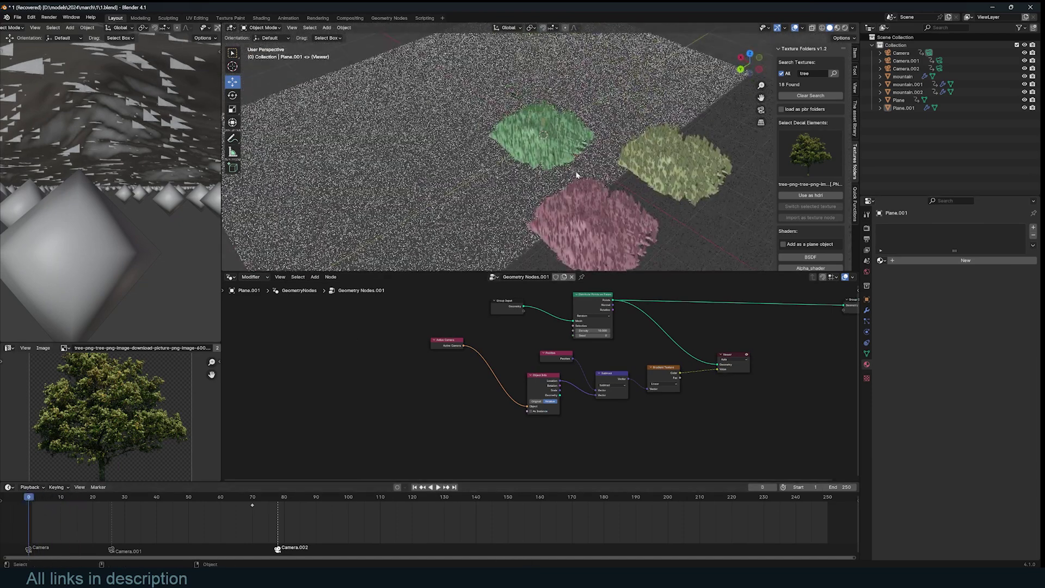
# Activate the Viewer in the ground plane's node tree and pin the tree so it stays displayed for any selection
pyautogui.click(901, 53)
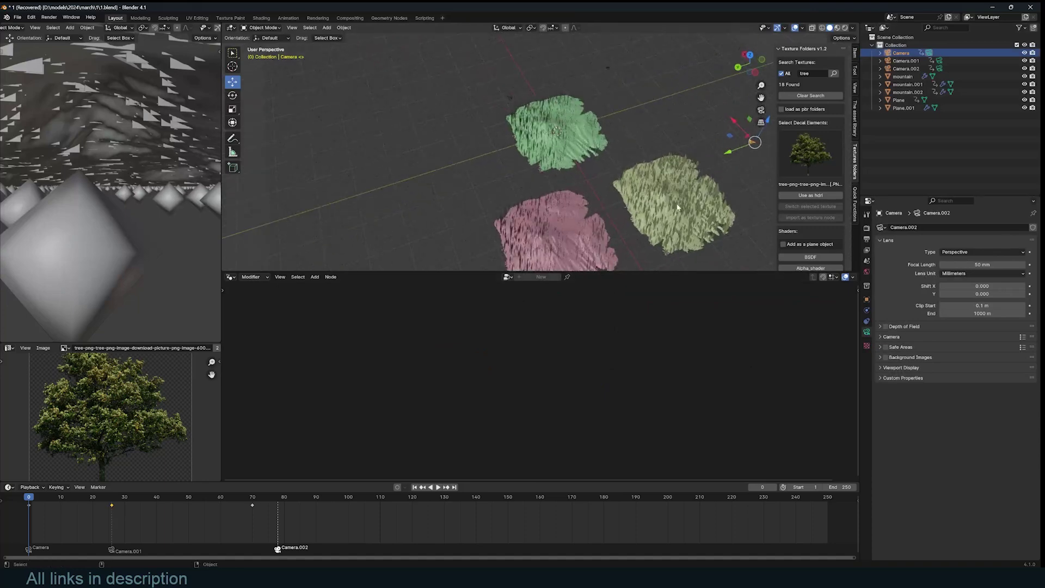
pyautogui.click(654, 124)
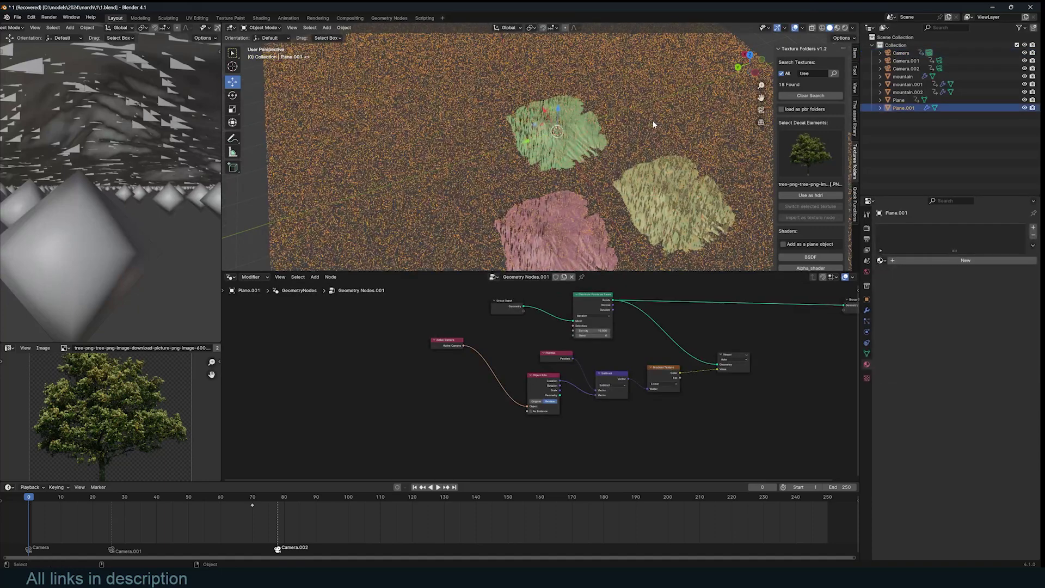
pyautogui.click(745, 354)
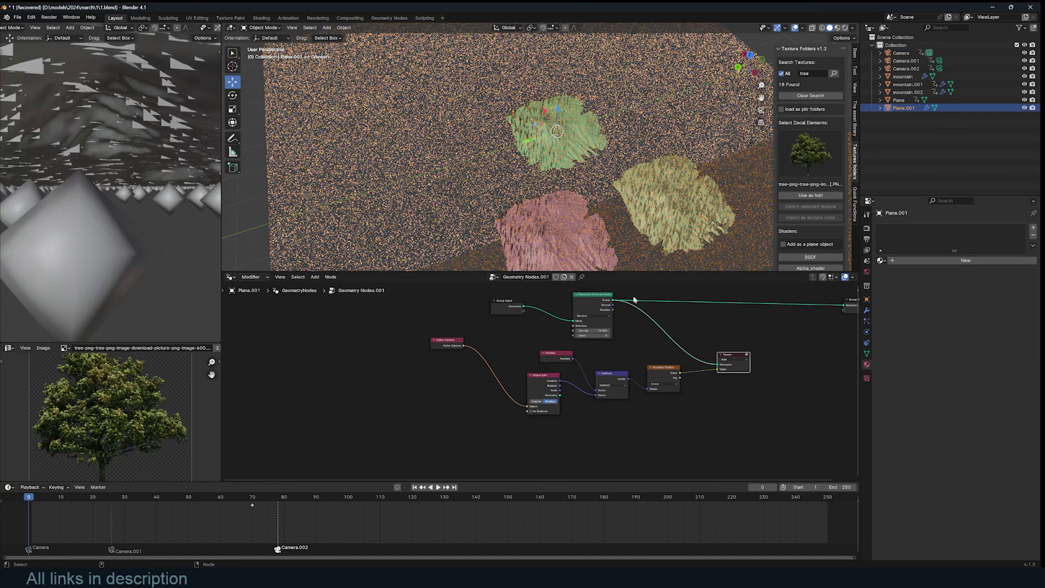
pyautogui.click(581, 278)
pyautogui.scroll(-3, 674, 204)
pyautogui.moveTo(710, 191); pyautogui.dragTo(668, 193, button='middle')
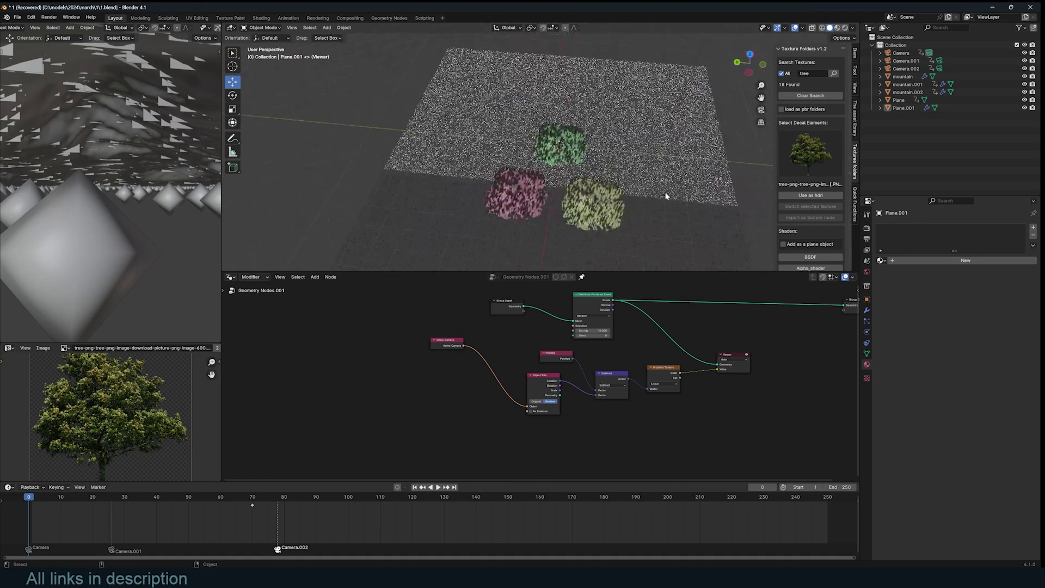
# Select the first camera and play the animation to frame 34, examining the gradient on the ground points
pyautogui.click(665, 196)
pyautogui.press('space')
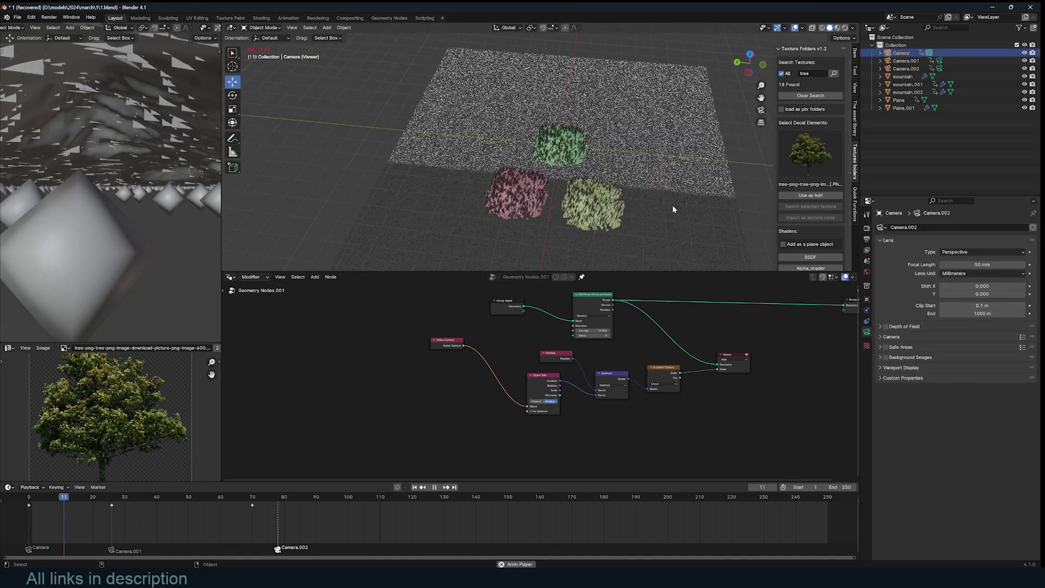
pyautogui.press('space')
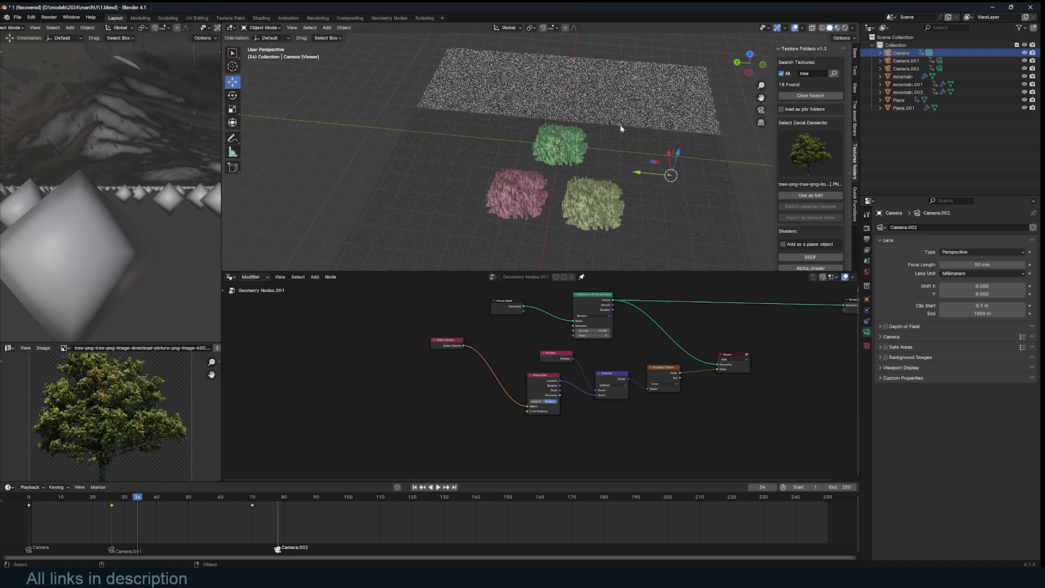
# Play the animation to frame 86, select Camera.002, and examine the gradient boundary from the top view, replaying from frame 15
pyautogui.press('space')
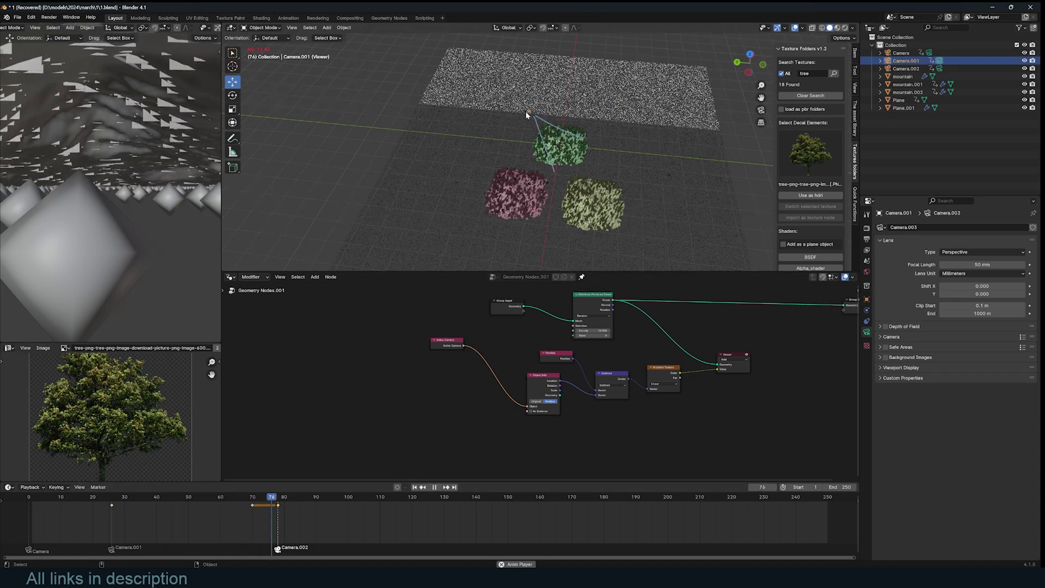
pyautogui.press('space')
pyautogui.moveTo(559, 165); pyautogui.dragTo(640, 129, button='middle')
pyautogui.click(556, 106)
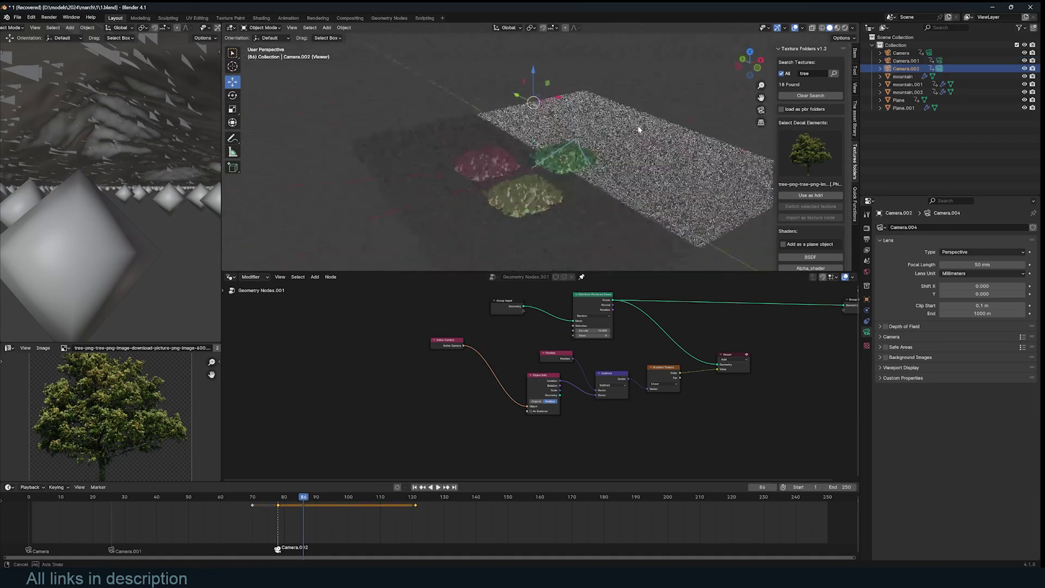
pyautogui.moveTo(556, 182); pyautogui.dragTo(511, 196, button='middle')
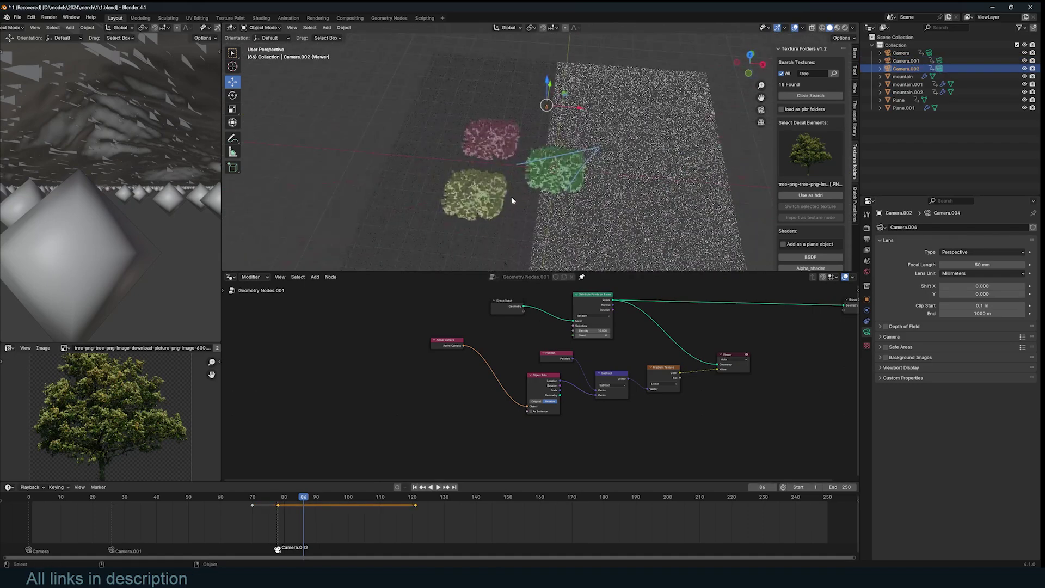
pyautogui.press('KP_7')
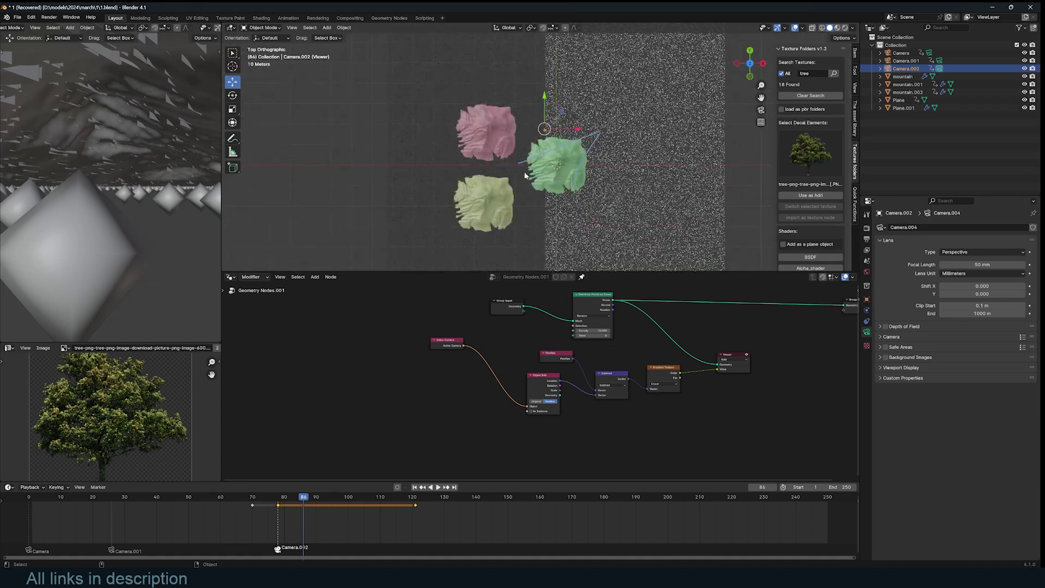
pyautogui.click(74, 516)
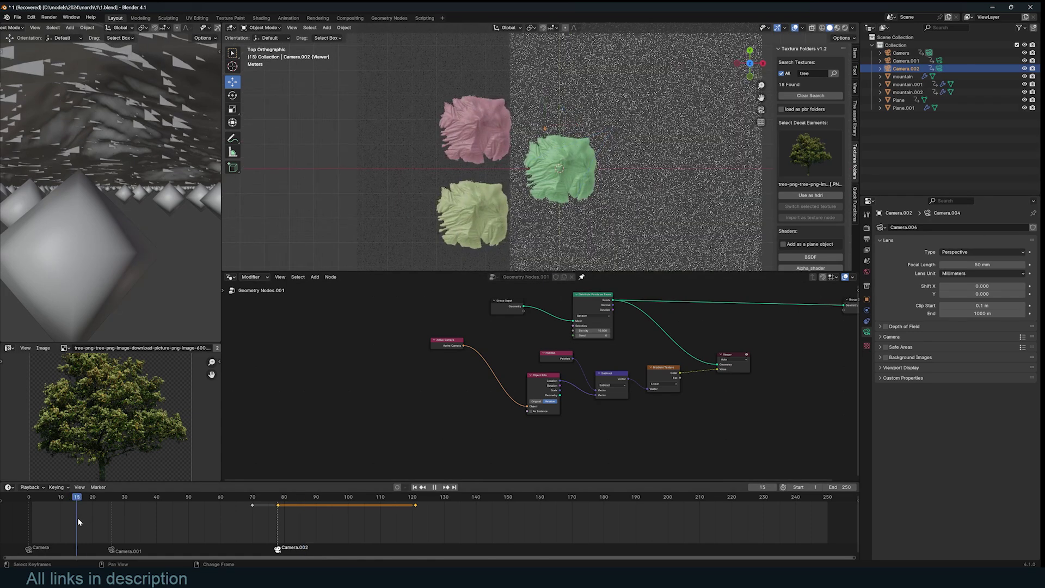
pyautogui.press('space')
# Rotate Camera.001 in the top view at frame 56, turn on Auto Keying, and insert a keyframe there
pyautogui.click(613, 149)
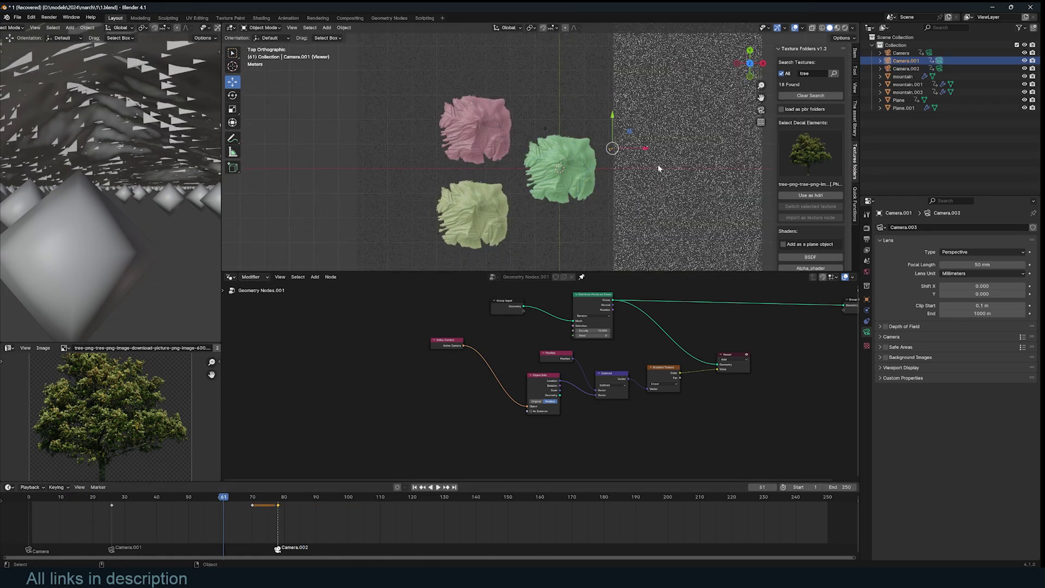
pyautogui.press('r')
pyautogui.click(613, 163)
pyautogui.click(207, 496)
pyautogui.press('r')
pyautogui.click(613, 175)
pyautogui.click(398, 488)
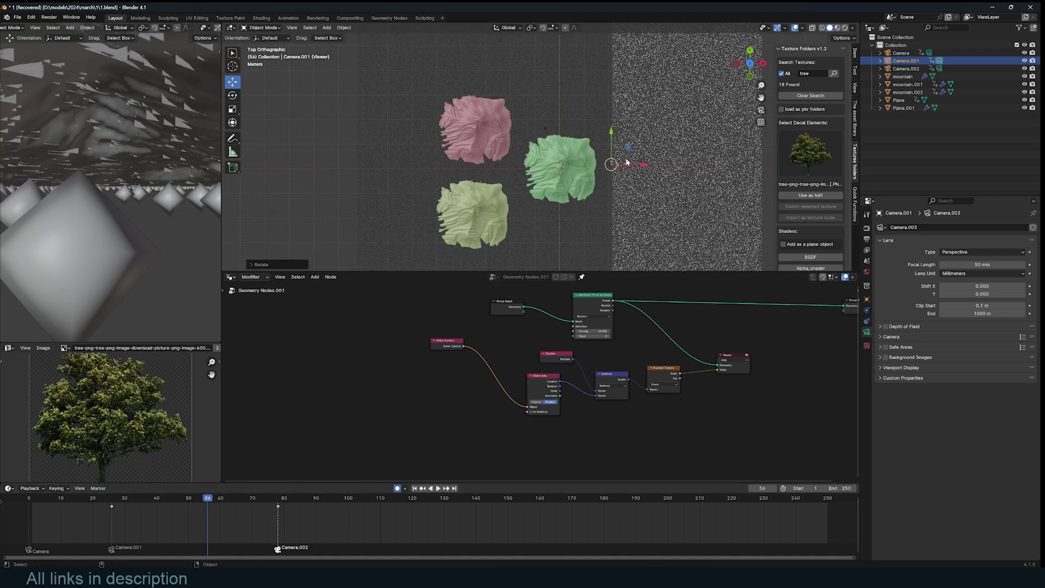
pyautogui.press('i')
pyautogui.click(588, 218)
# Scrub and play the timeline from the second camera's marker to frame 51, examining whether the gradient follows Camera.001's rotation
pyautogui.moveTo(125, 507); pyautogui.dragTo(112, 506)
pyautogui.keyDown('shift'); pyautogui.moveTo(138, 506); pyautogui.dragTo(111, 506, button='right'); pyautogui.keyUp('shift')
pyautogui.press('space')
pyautogui.moveTo(151, 503); pyautogui.dragTo(192, 502)
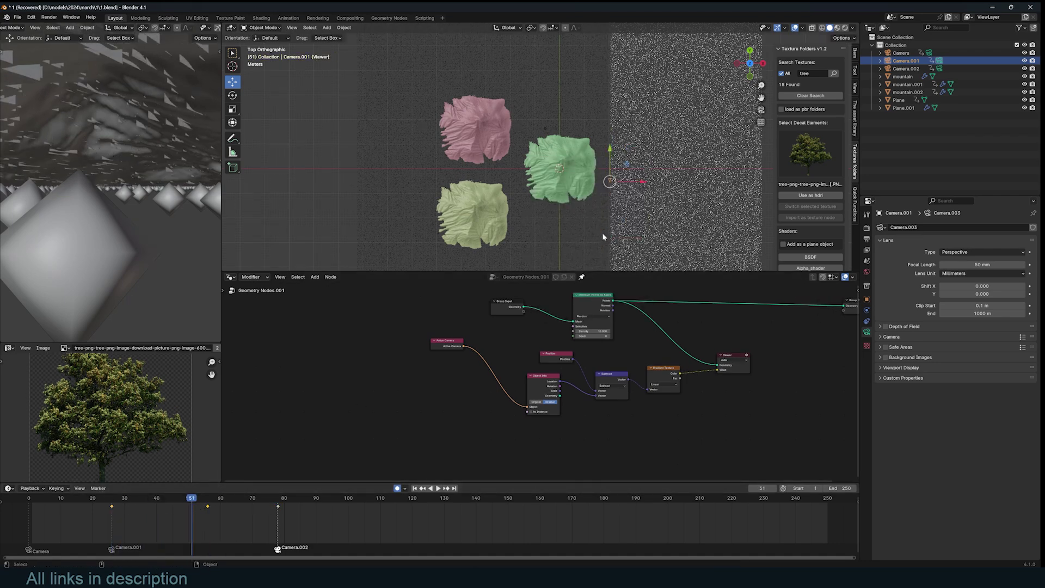
pyautogui.keyDown('shift'); pyautogui.moveTo(603, 234); pyautogui.dragTo(604, 212, button='middle'); pyautogui.keyUp('shift')
# Rearrange the Active Camera, Subtract and Gradient Texture nodes to open space between Subtract and Gradient Texture
pyautogui.scroll(4, 605, 360)
pyautogui.moveTo(604, 361); pyautogui.dragTo(516, 352, button='middle')
pyautogui.click(606, 353)
pyautogui.click(606, 353)
pyautogui.moveTo(626, 354); pyautogui.dragTo(629, 355)
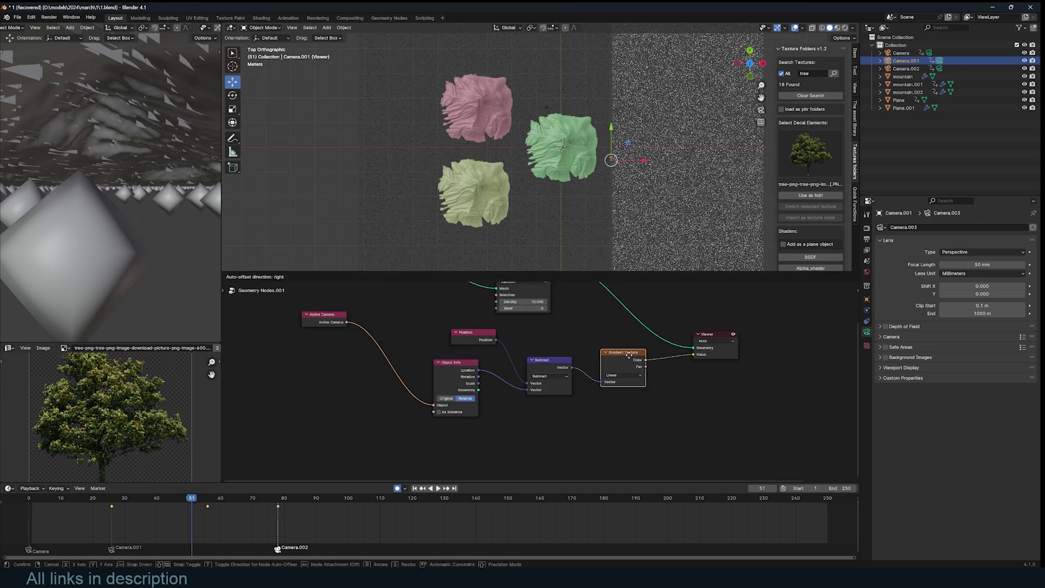
pyautogui.moveTo(629, 355); pyautogui.dragTo(668, 357)
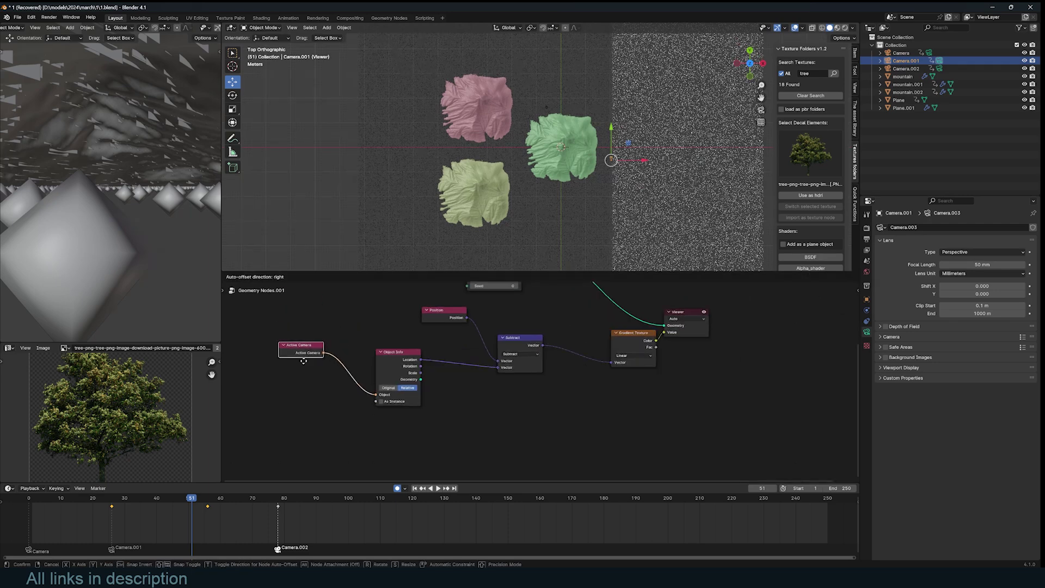
pyautogui.moveTo(303, 351); pyautogui.dragTo(303, 359)
pyautogui.scroll(4, 594, 327)
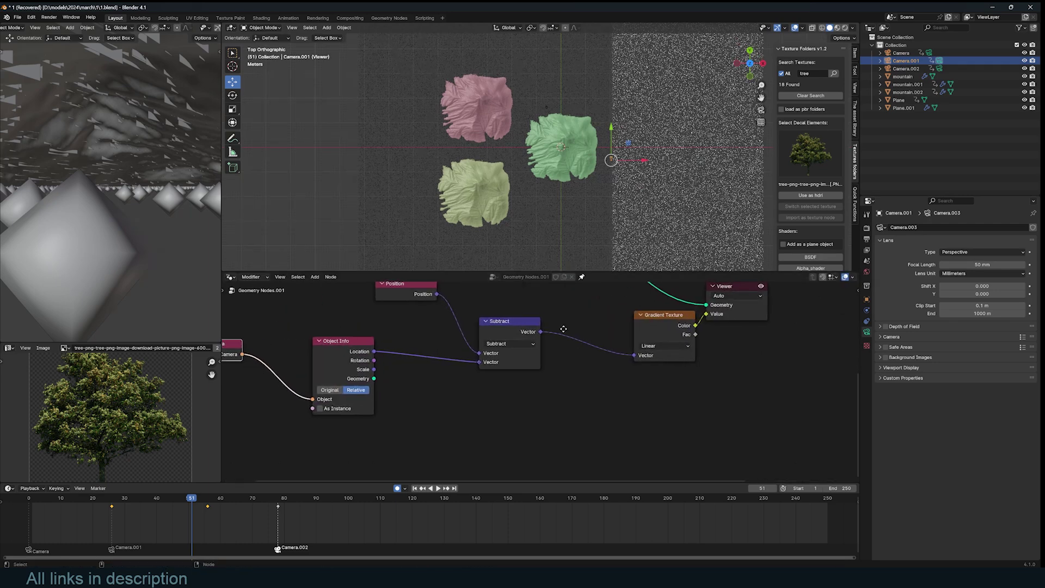
pyautogui.moveTo(563, 327); pyautogui.dragTo(522, 346, button='middle')
pyautogui.moveTo(622, 338); pyautogui.dragTo(645, 358)
pyautogui.moveTo(470, 346); pyautogui.dragTo(467, 348)
# Insert a Vector Rotate node on the link between Subtract and Gradient Texture
pyautogui.hotkey('shift', 'a')
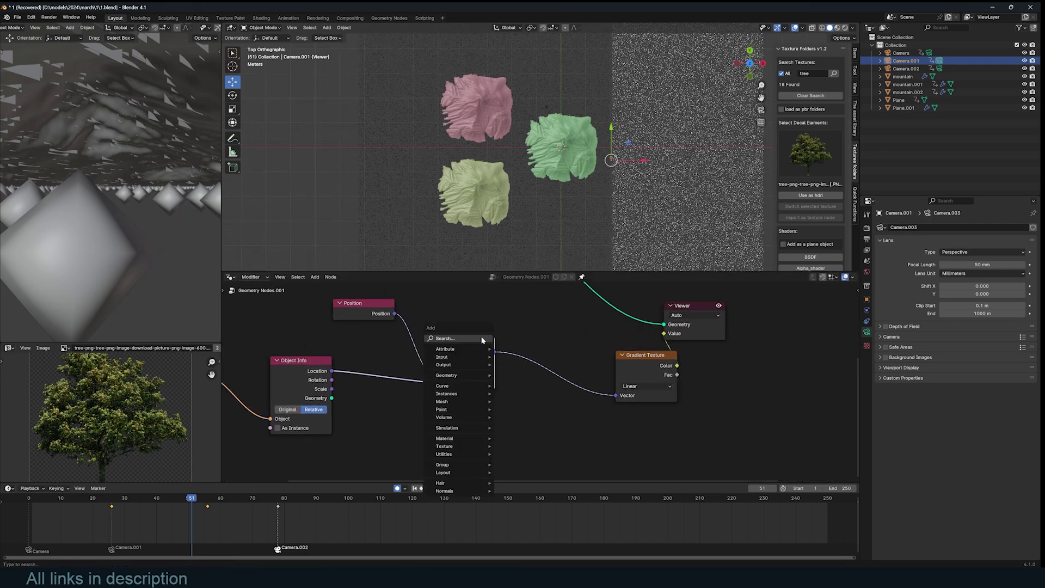
pyautogui.click(482, 341)
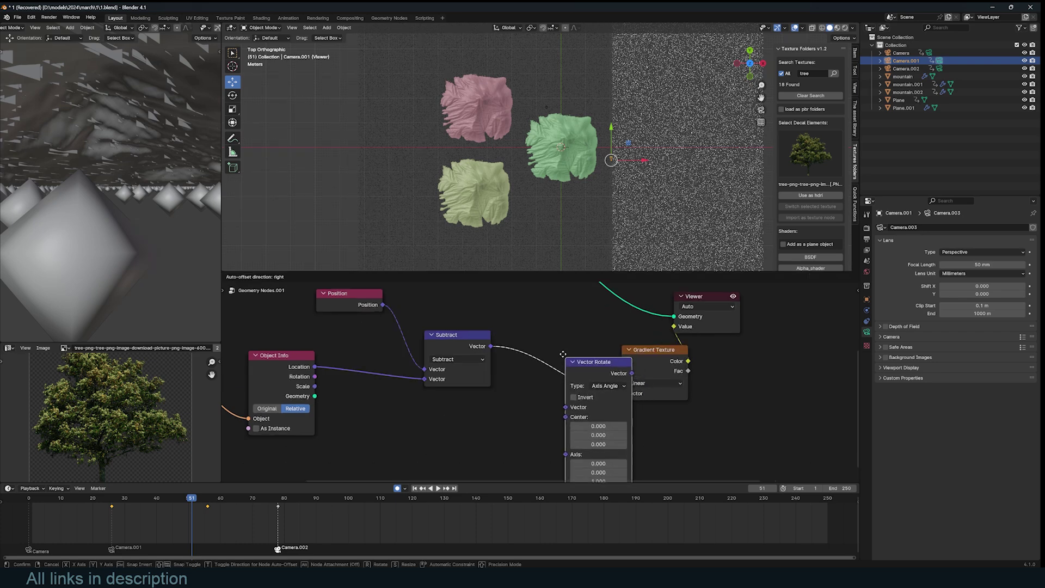
pyautogui.click(547, 372)
pyautogui.scroll(-3, 546, 375)
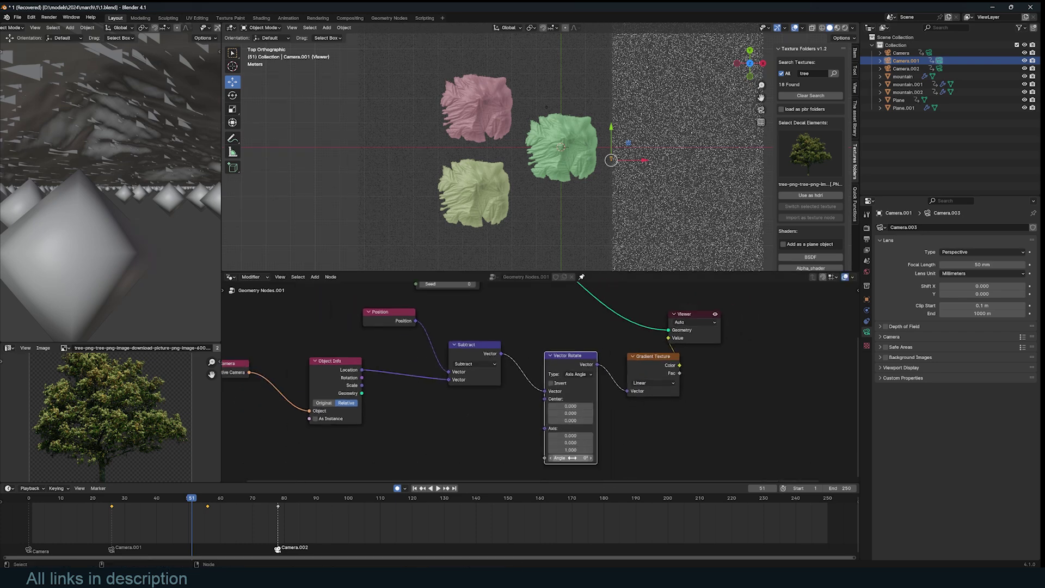
# Try a different rotation angle on the Vector Rotate node, undo it, and set the node's type to Euler
pyautogui.moveTo(570, 458); pyautogui.dragTo(593, 457)
pyautogui.hotkey('ctrl', 'z')
pyautogui.click(578, 374)
pyautogui.click(580, 415)
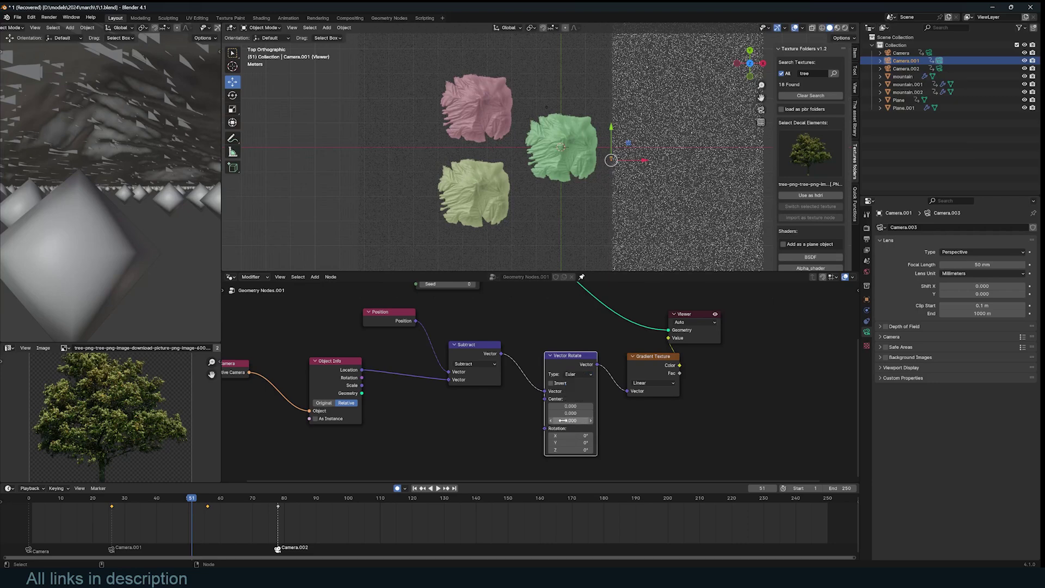
pyautogui.scroll(-3, 523, 392)
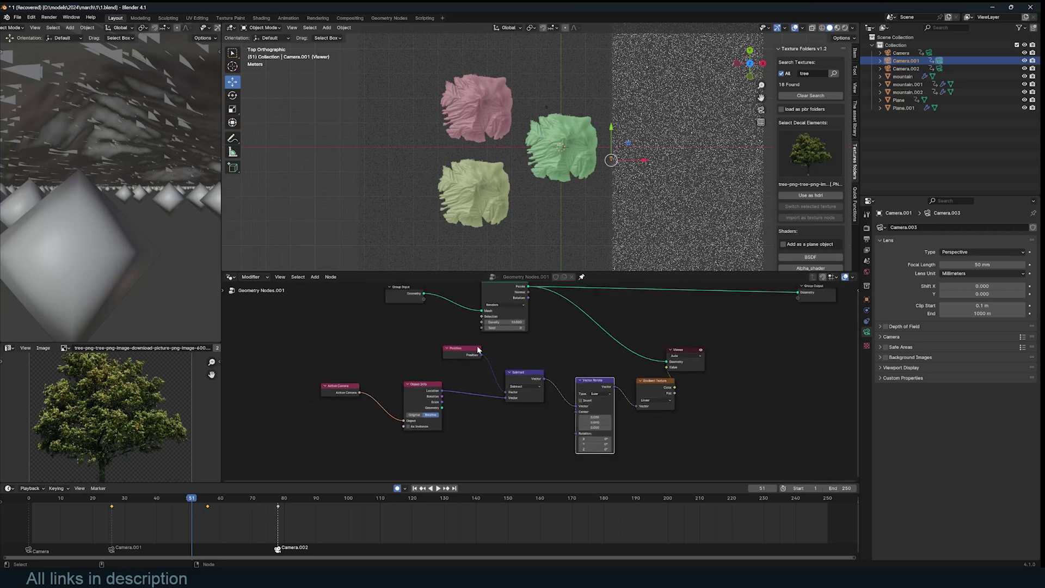
pyautogui.scroll(2, 467, 351)
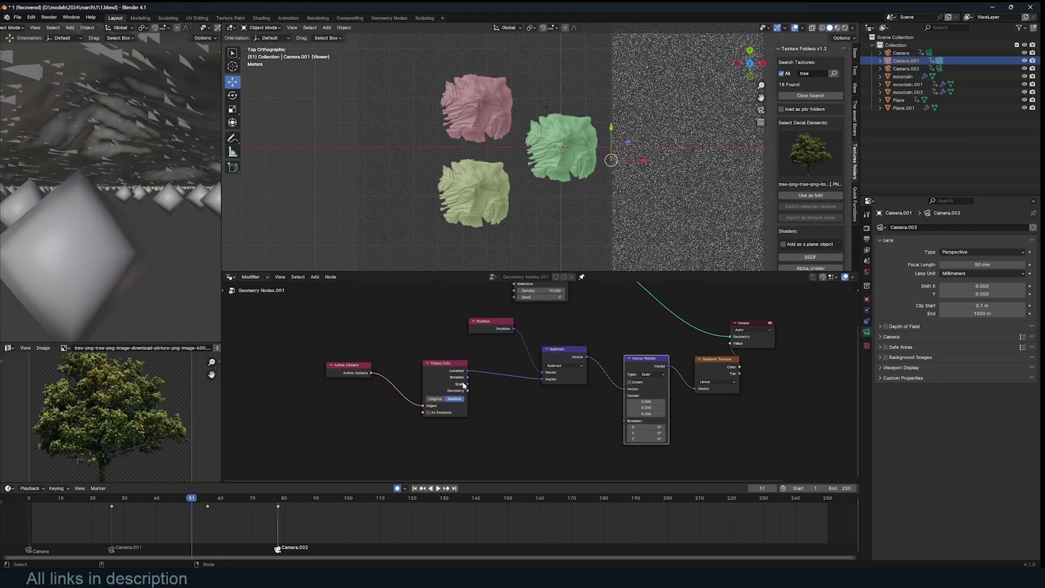
# Add a Rotation to Euler node connecting Object Info's Rotation output to the Vector Rotate node's Rotation input
pyautogui.moveTo(467, 381)
pyautogui.mouseDown()
pyautogui.moveTo(496, 390)
pyautogui.moveTo(457, 380)
pyautogui.mouseUp()
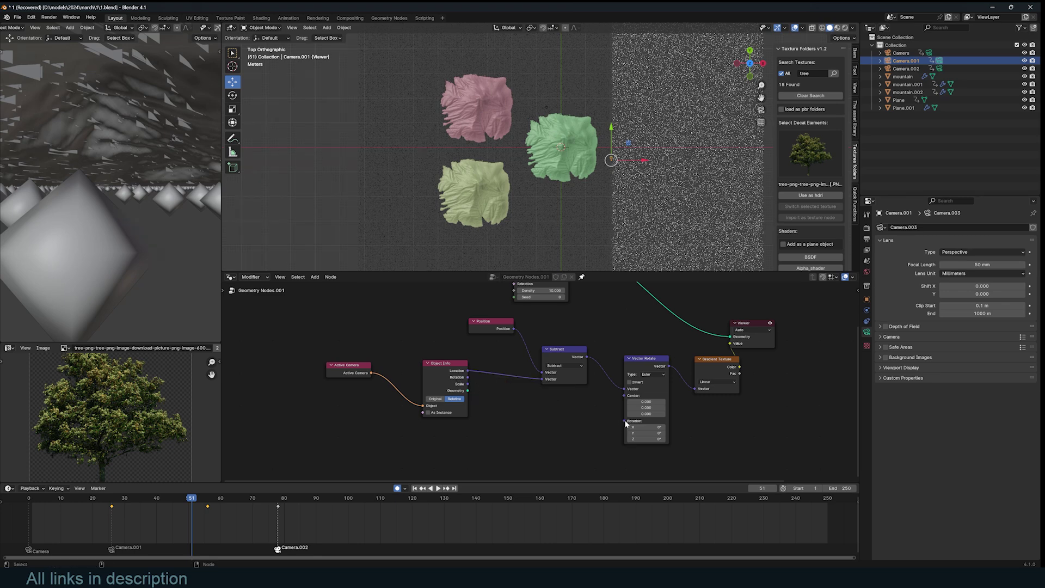
pyautogui.moveTo(519, 408); pyautogui.dragTo(517, 402, button='middle')
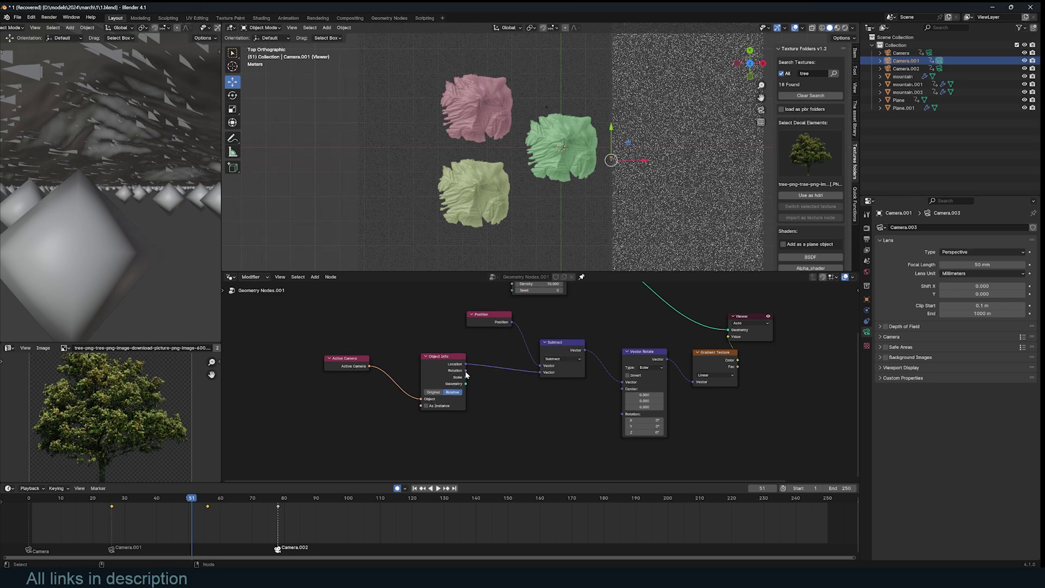
pyautogui.hotkey('shift', 'a')
pyautogui.click(521, 397)
pyautogui.write('rot')
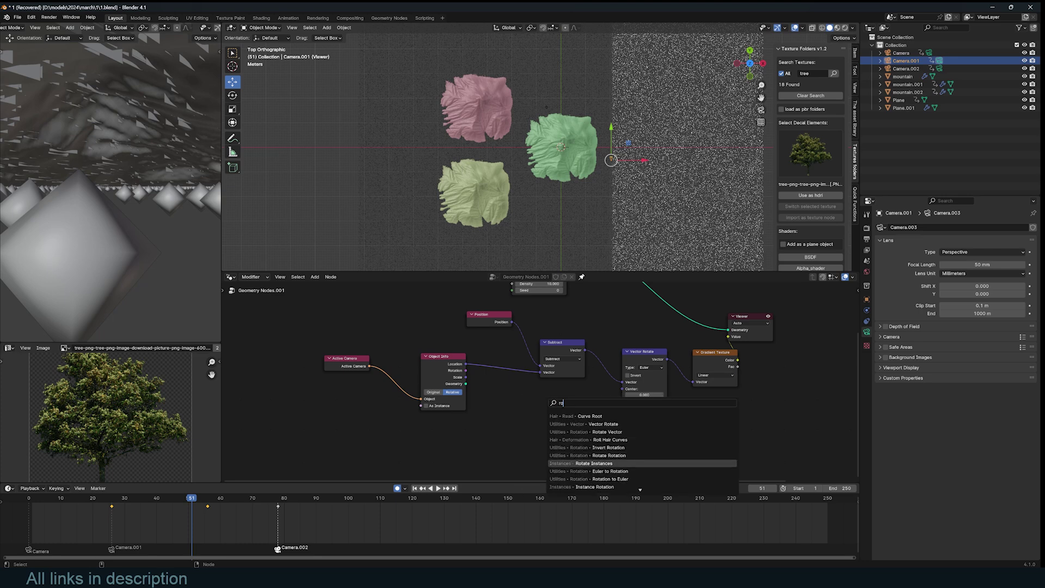
pyautogui.click(604, 478)
pyautogui.click(546, 404)
pyautogui.moveTo(479, 384); pyautogui.dragTo(622, 413)
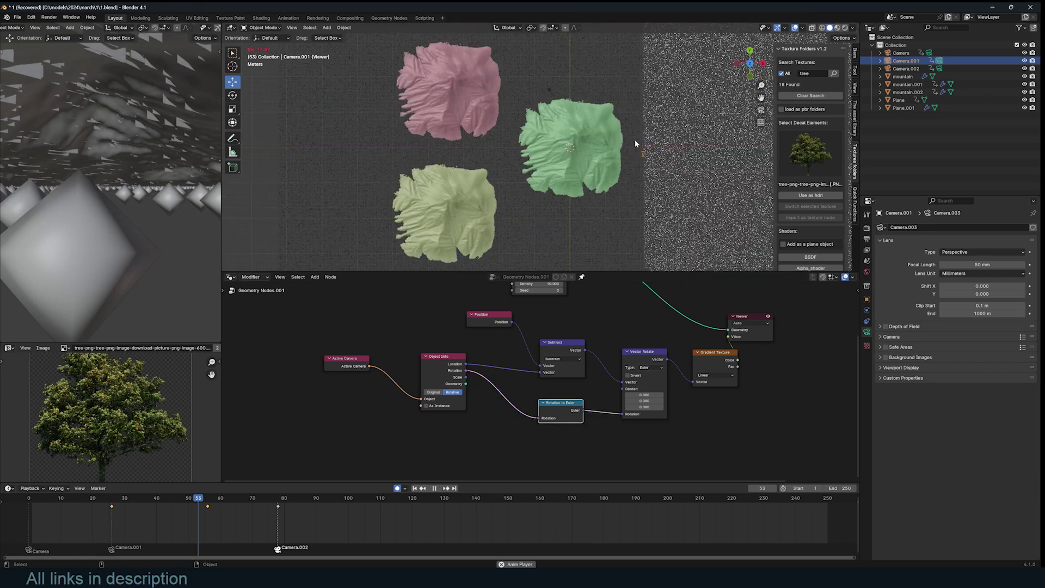
# Pause the animation at frame 48 and enable Invert on the Vector Rotate node
pyautogui.press('space')
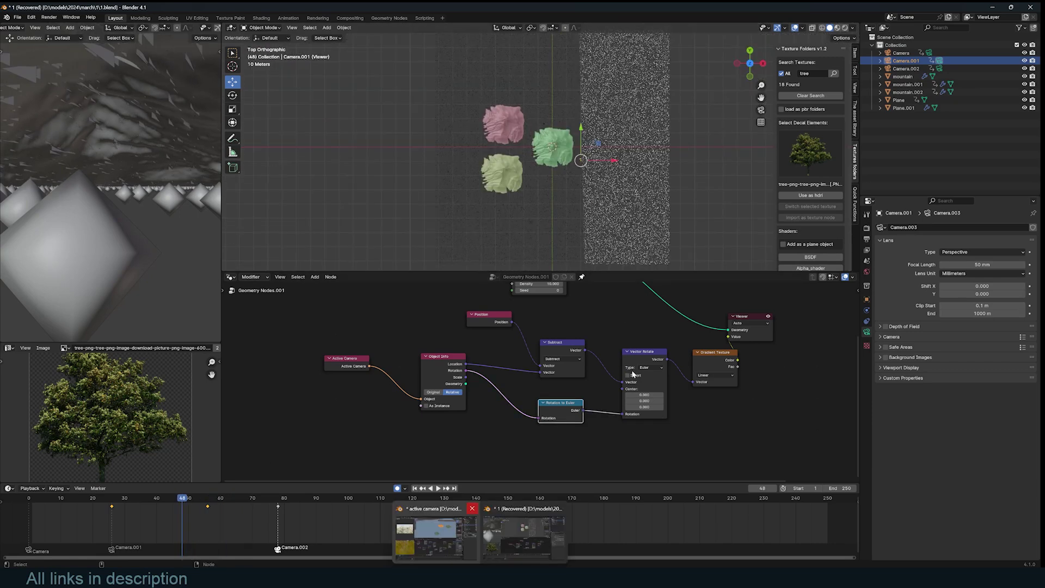
pyautogui.click(633, 374)
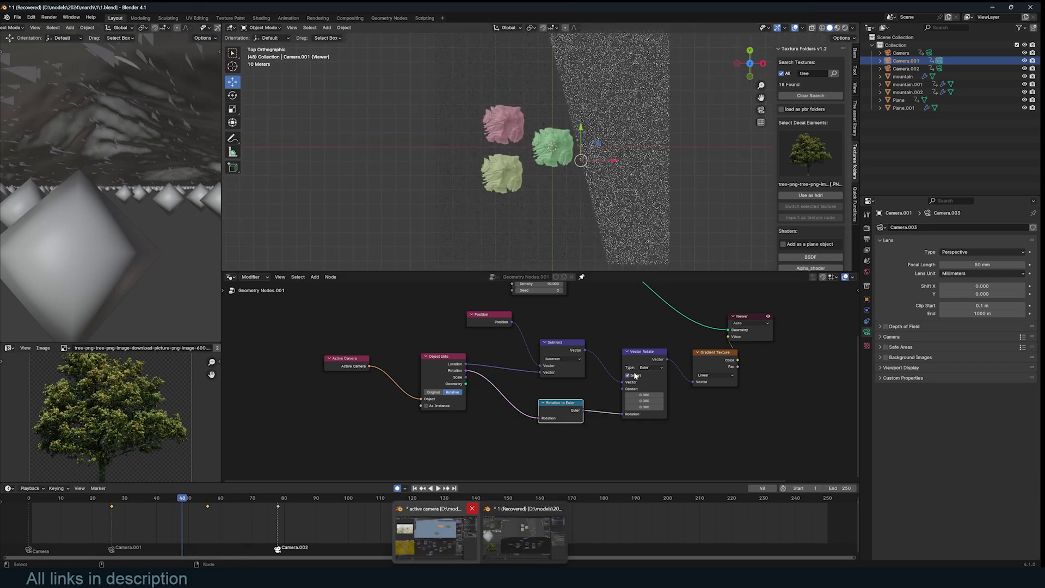
pyautogui.click(465, 431)
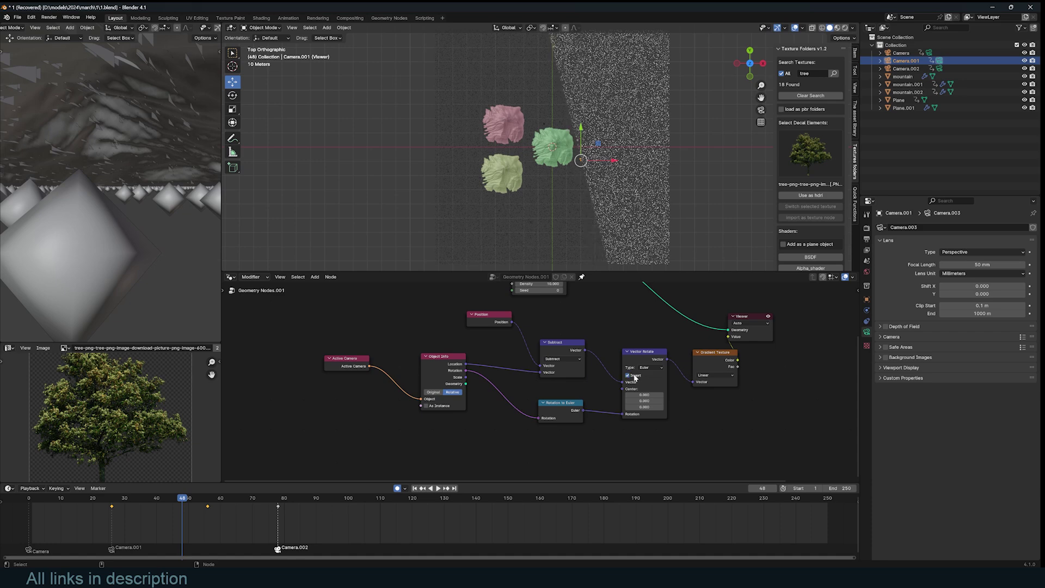
# Play the animation through frame 75 and examine how the gradient boundary rotates with Camera.001
pyautogui.press('space')
pyautogui.scroll(4, 599, 146)
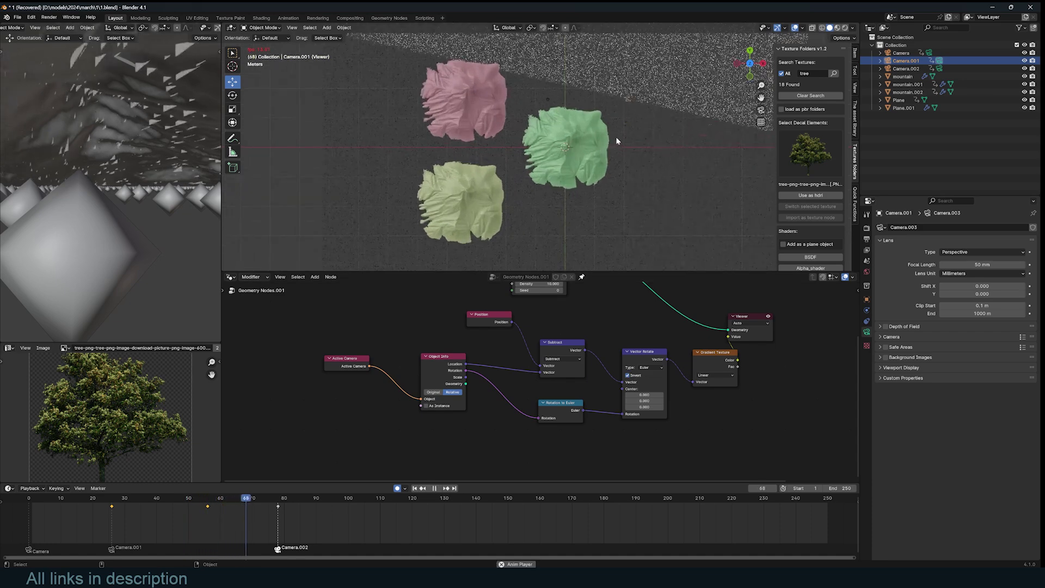
pyautogui.press('Escape')
pyautogui.press('space')
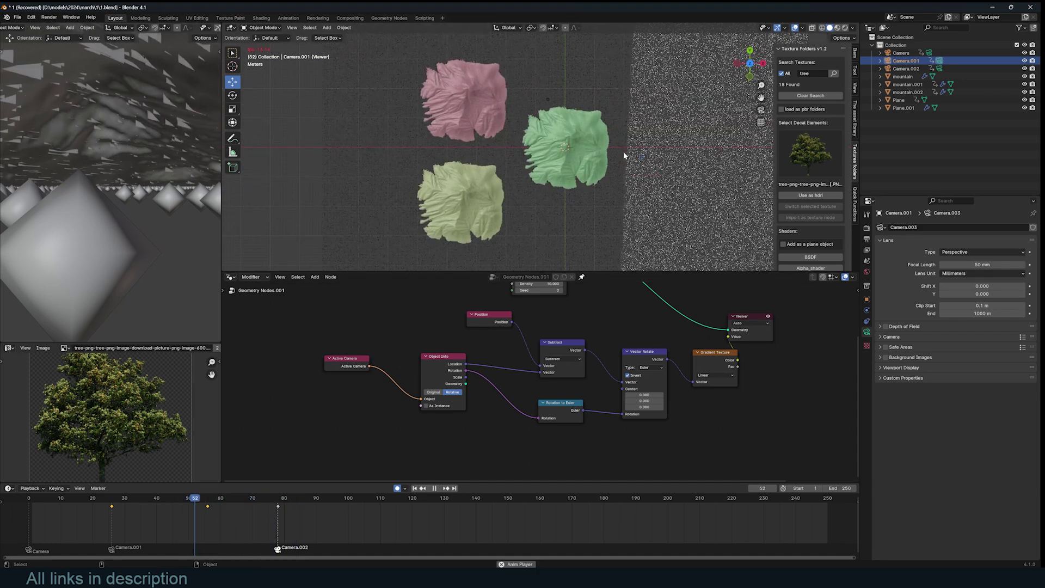
pyautogui.keyDown('shift'); pyautogui.moveTo(626, 117); pyautogui.dragTo(615, 164, button='middle'); pyautogui.keyUp('shift')
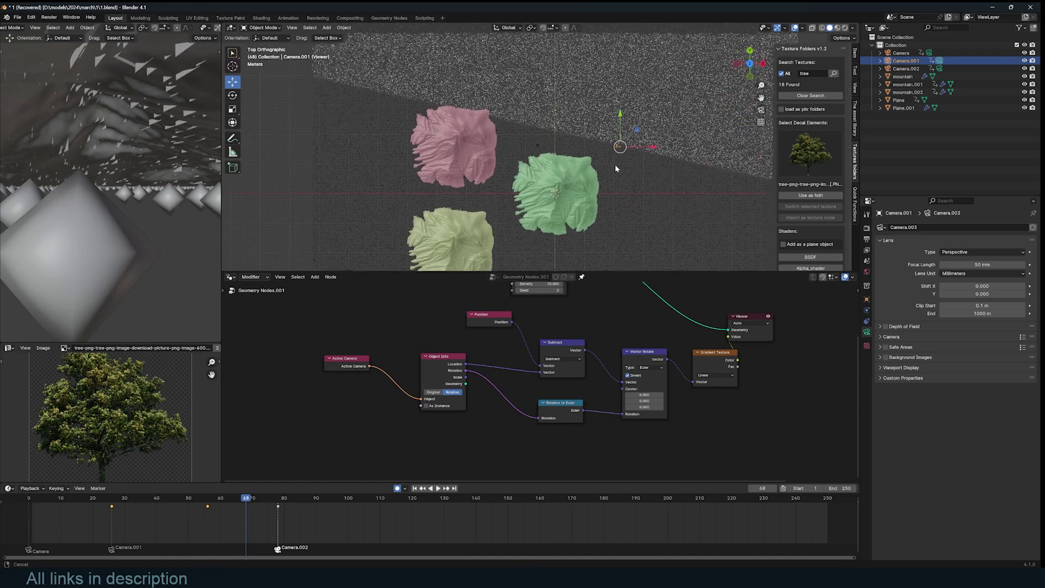
pyautogui.press('space')
pyautogui.scroll(4, 615, 168)
pyautogui.keyDown('shift'); pyautogui.moveTo(651, 140); pyautogui.dragTo(611, 182, button='middle'); pyautogui.keyUp('shift')
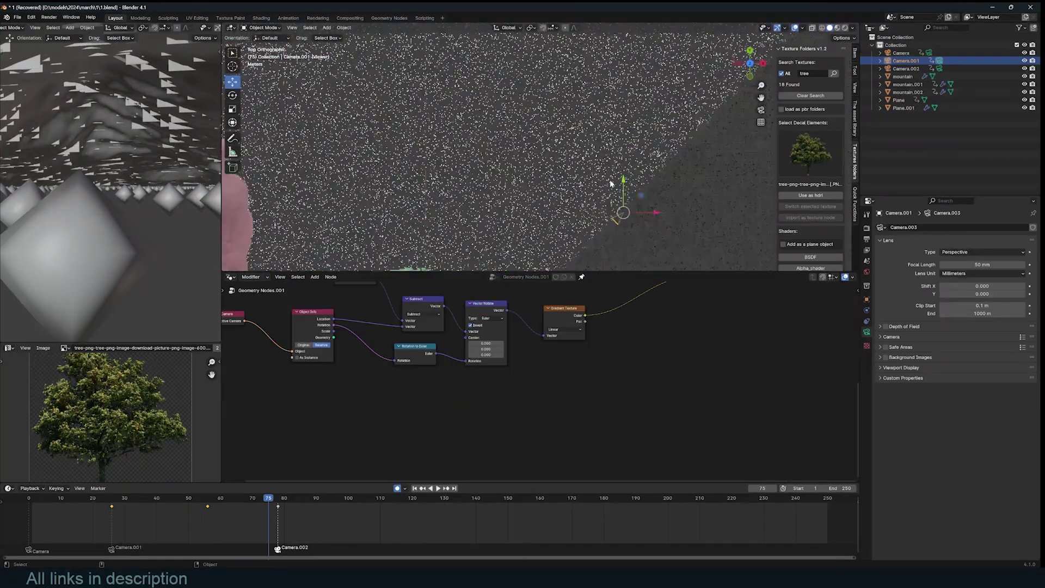
pyautogui.scroll(1, 611, 182)
pyautogui.moveTo(539, 336); pyautogui.dragTo(581, 357, button='middle')
pyautogui.scroll(1, 582, 356)
pyautogui.hotkey('shift', 'a')
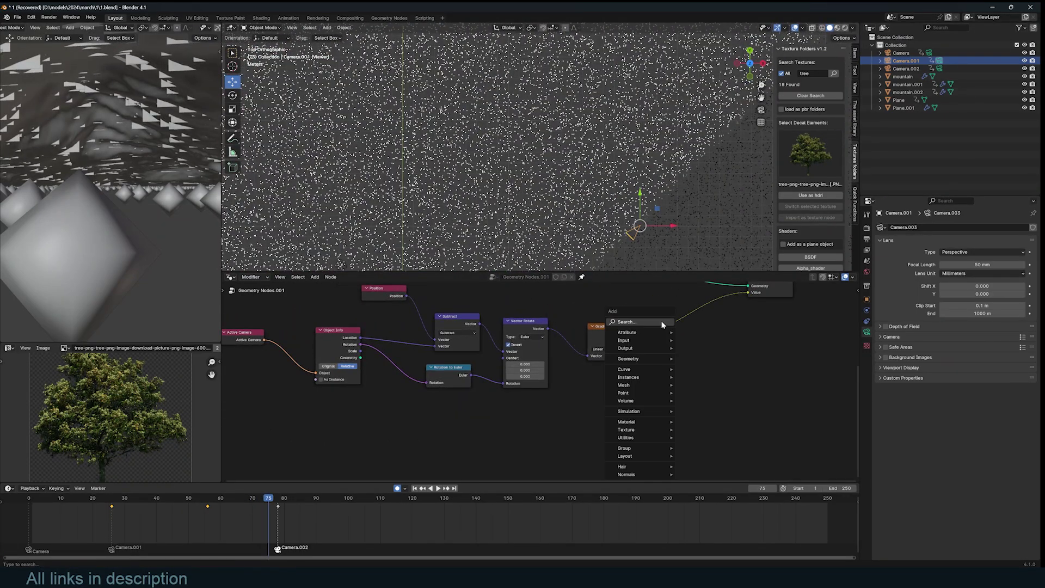
pyautogui.click(662, 324)
pyautogui.press('Escape')
# Reposition the Distribute Points on Faces and Viewer nodes to make room between them
pyautogui.scroll(-4, 648, 344)
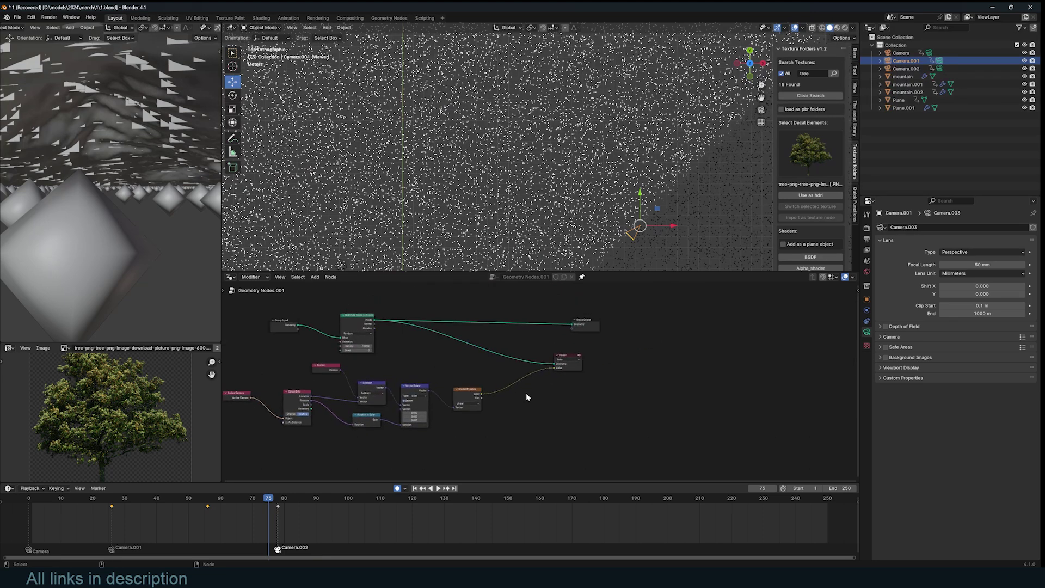
pyautogui.moveTo(352, 322); pyautogui.dragTo(475, 332)
pyautogui.scroll(5, 582, 338)
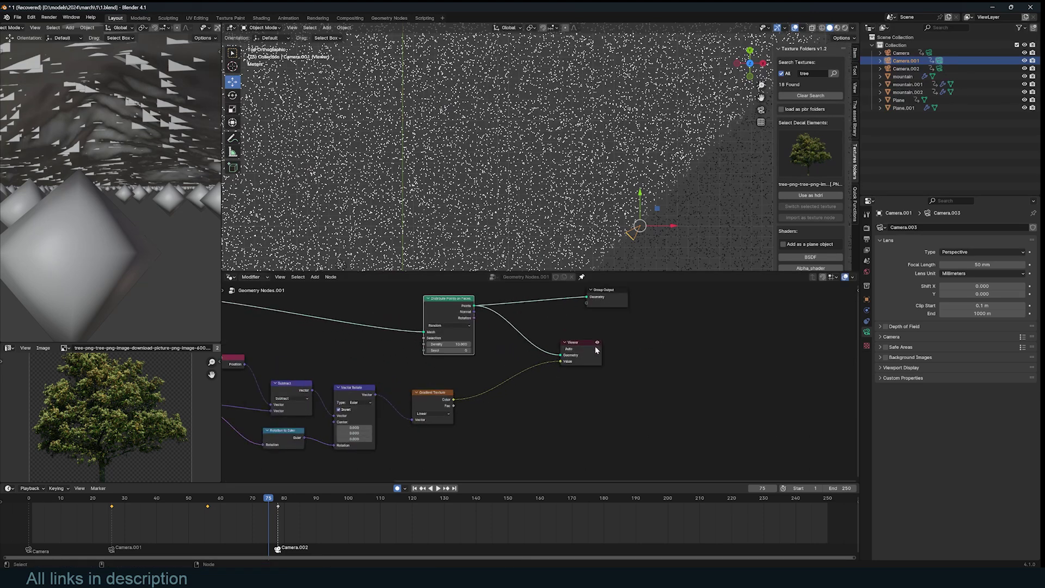
pyautogui.moveTo(596, 344); pyautogui.dragTo(666, 357)
pyautogui.click(665, 358)
# Insert a Delete Geometry node on the link between Distribute Points on Faces and the Viewer's Geometry input
pyautogui.hotkey('shift', 'a')
pyautogui.write('de')
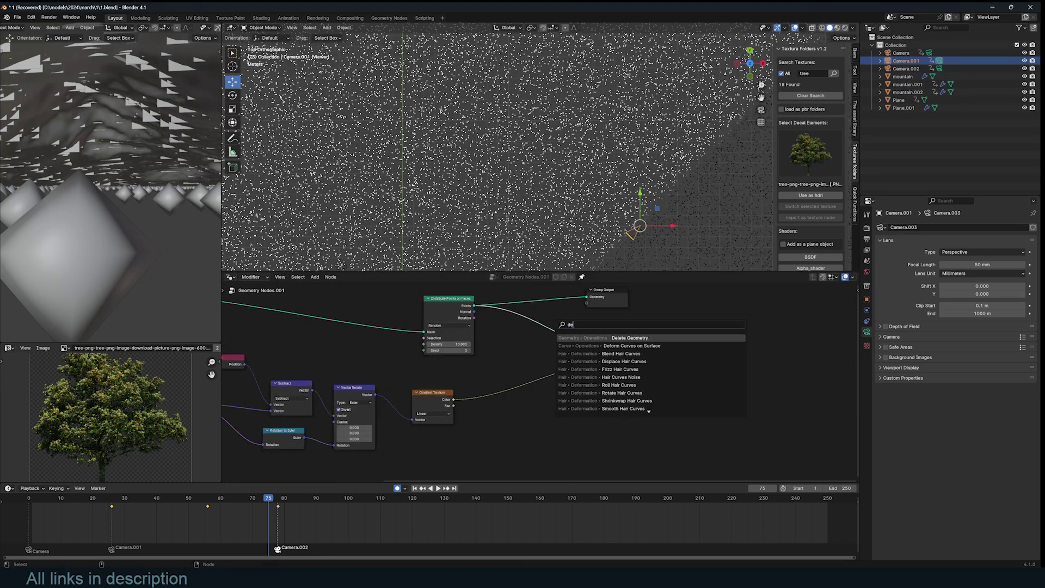
pyautogui.write('lec')
pyautogui.press('Return')
pyautogui.click(520, 331)
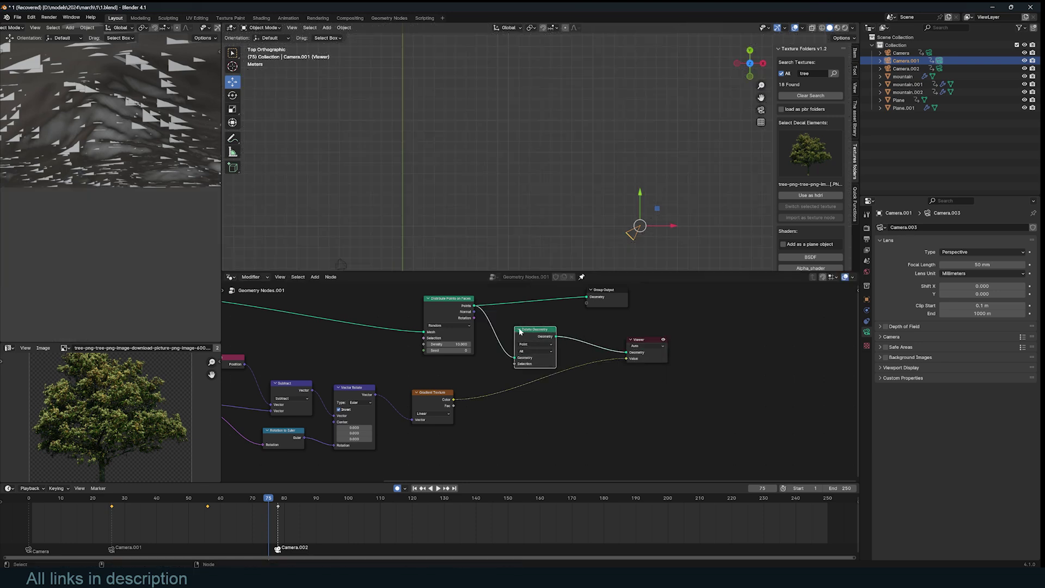
pyautogui.moveTo(520, 330); pyautogui.dragTo(561, 331)
# Insert a Greater Than comparison node on the link between the Gradient Texture's Color output and the Viewer's Value input
pyautogui.scroll(2, 548, 368)
pyautogui.hotkey('shift', 'a')
pyautogui.write('greater')
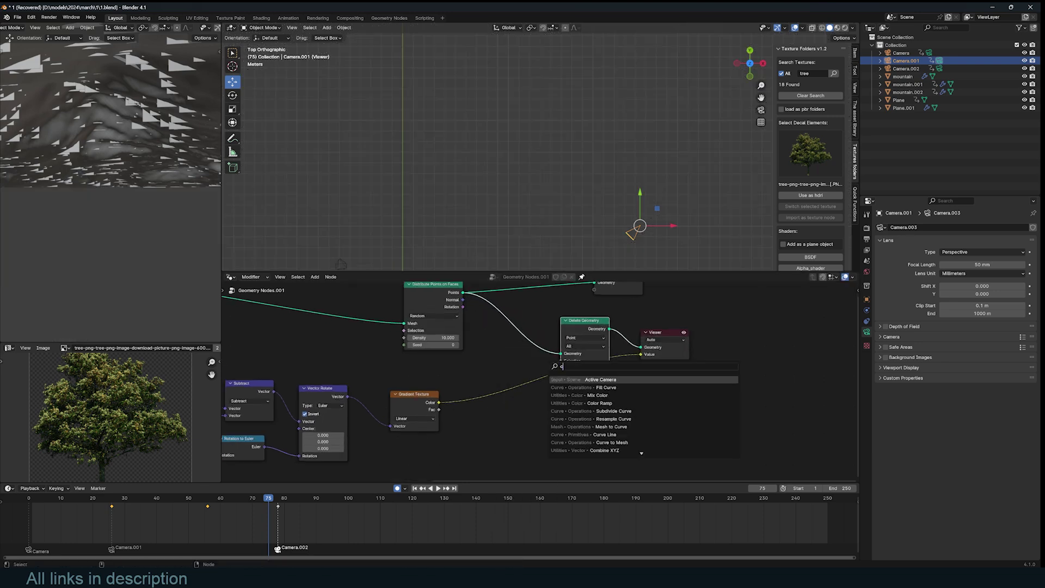
pyautogui.press('Return')
pyautogui.click(458, 379)
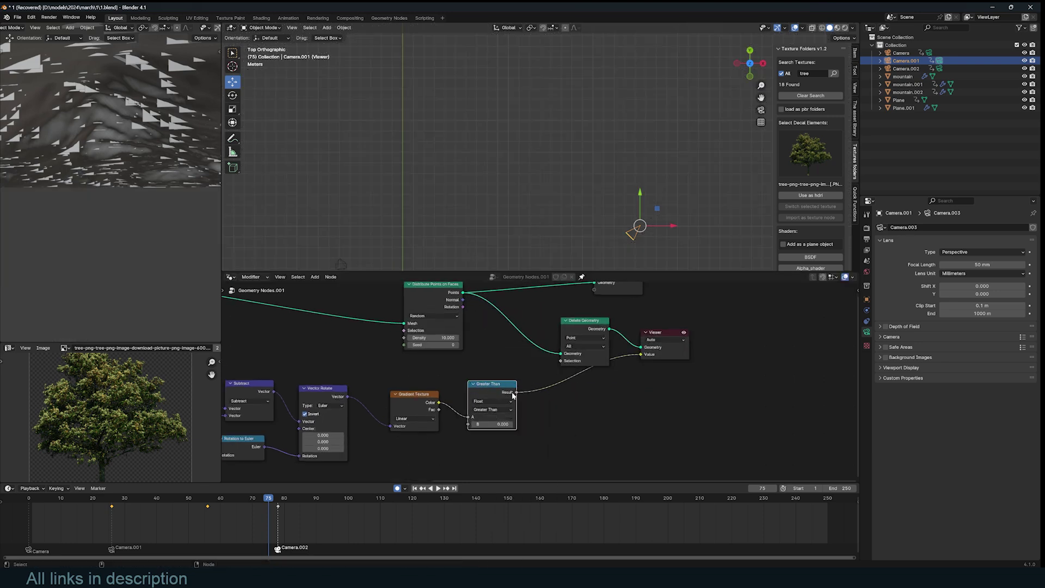
# Reroute the Greater Than result from the Viewer's Value to Delete Geometry's Selection and check the remaining points around Camera.001
pyautogui.moveTo(556, 363); pyautogui.dragTo(560, 361)
pyautogui.moveTo(642, 355); pyautogui.dragTo(634, 380)
pyautogui.keyDown('shift'); pyautogui.moveTo(645, 233); pyautogui.dragTo(641, 145, button='middle'); pyautogui.keyUp('shift')
pyautogui.scroll(-2, 631, 194)
pyautogui.scroll(5, 641, 145)
pyautogui.keyDown('shift'); pyautogui.moveTo(708, 160); pyautogui.dragTo(647, 163, button='middle'); pyautogui.keyUp('shift')
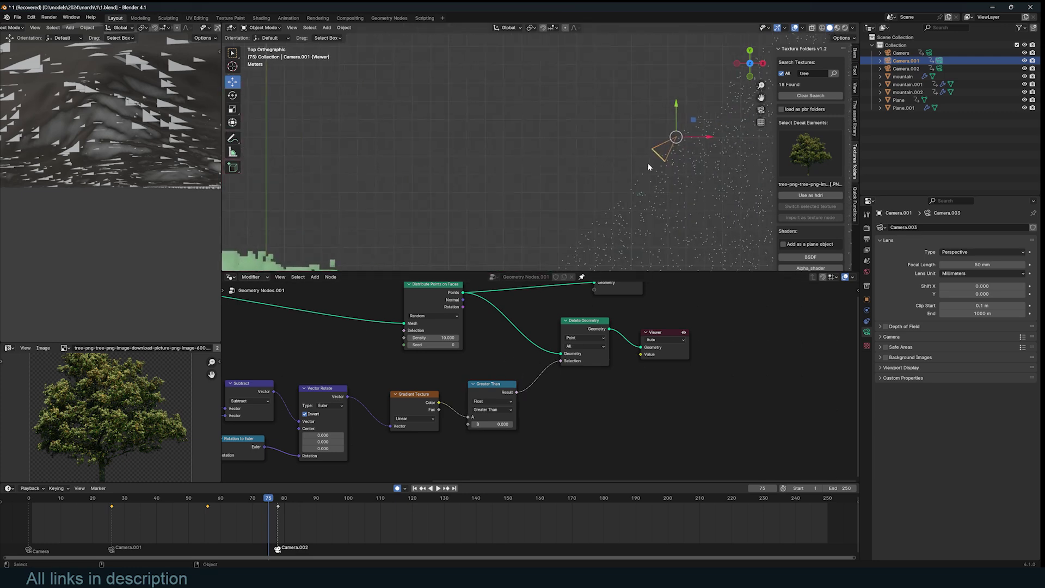
pyautogui.scroll(2, 647, 162)
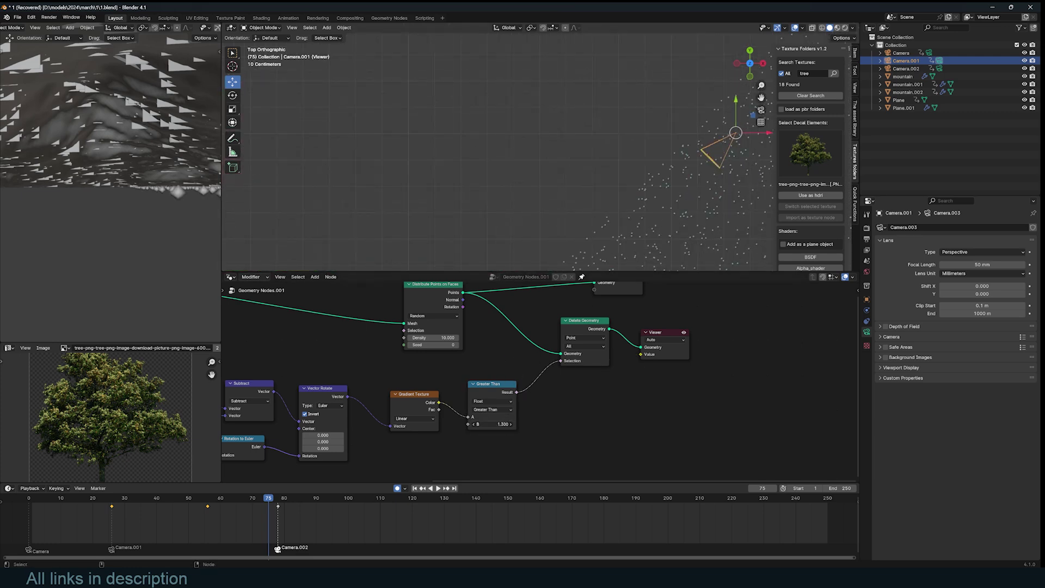
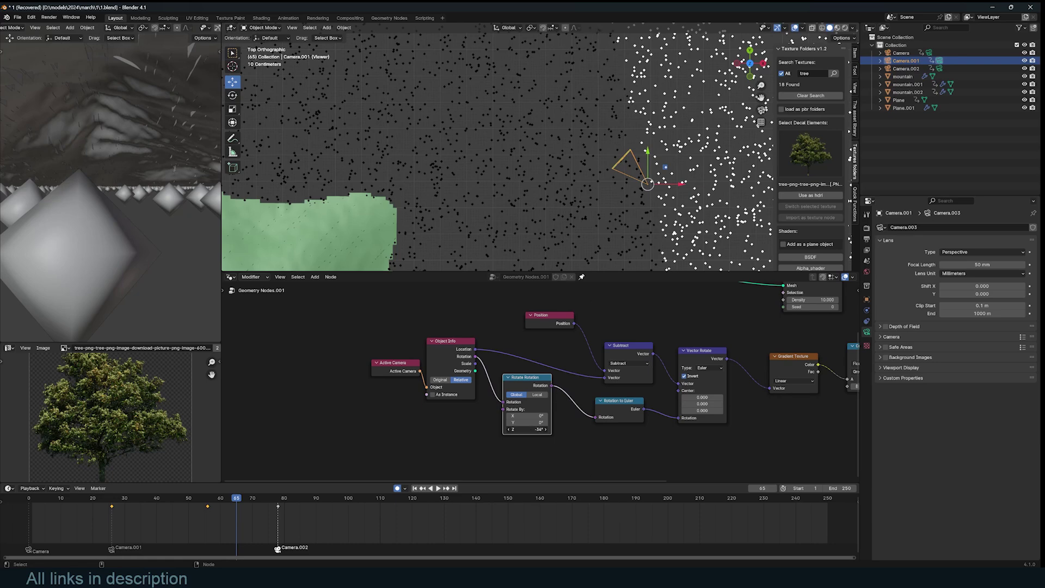
# Move the playhead to frame 67 and examine the gradient boundary beside Camera.001 across the whole ground plane
pyautogui.scroll(-3, 600, 218)
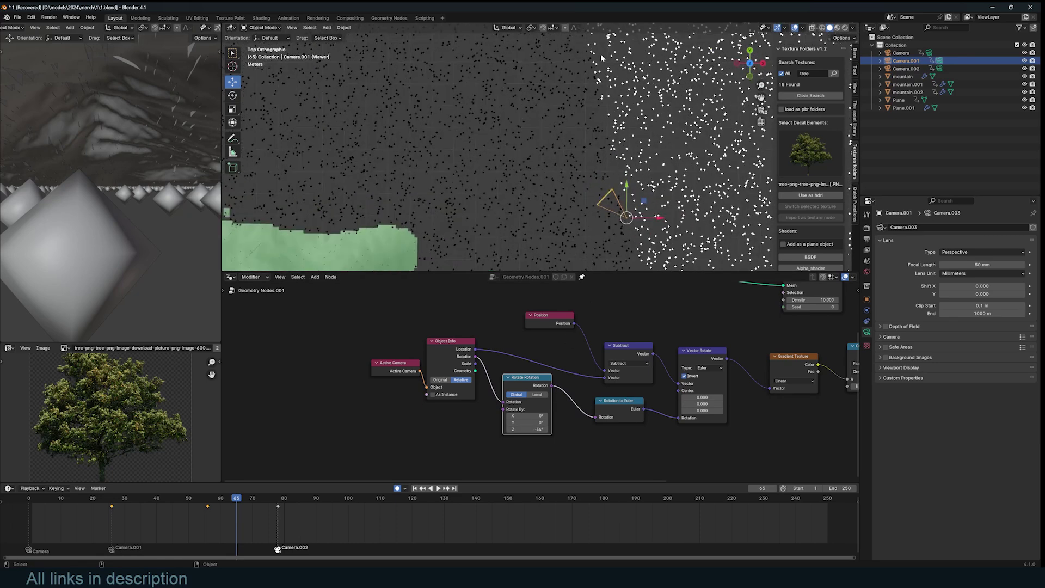
pyautogui.moveTo(234, 504)
pyautogui.mouseDown()
pyautogui.moveTo(224, 503)
pyautogui.moveTo(242, 505)
pyautogui.mouseUp()
pyautogui.scroll(-6, 506, 217)
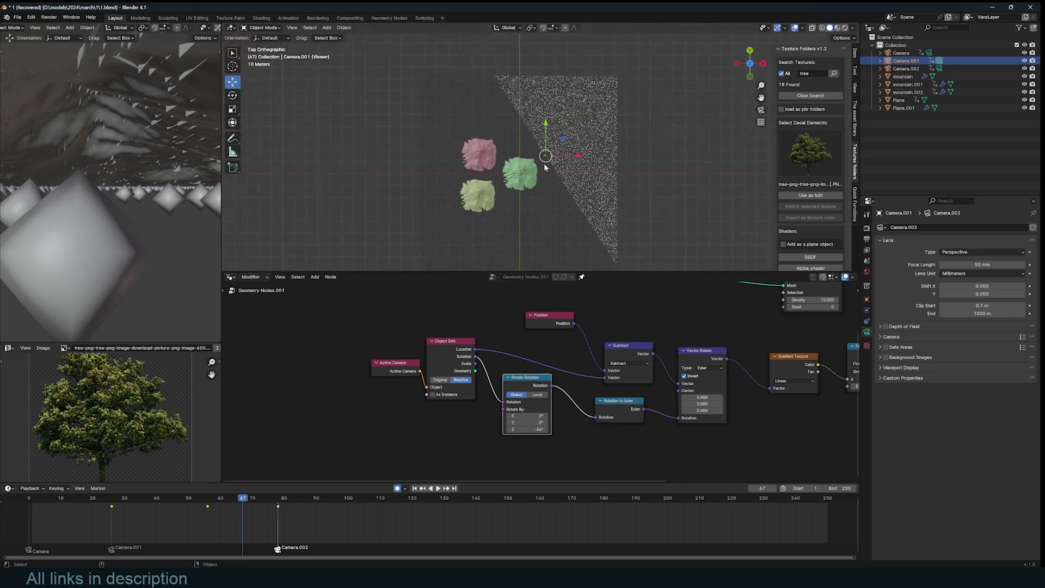
pyautogui.scroll(-3, 561, 385)
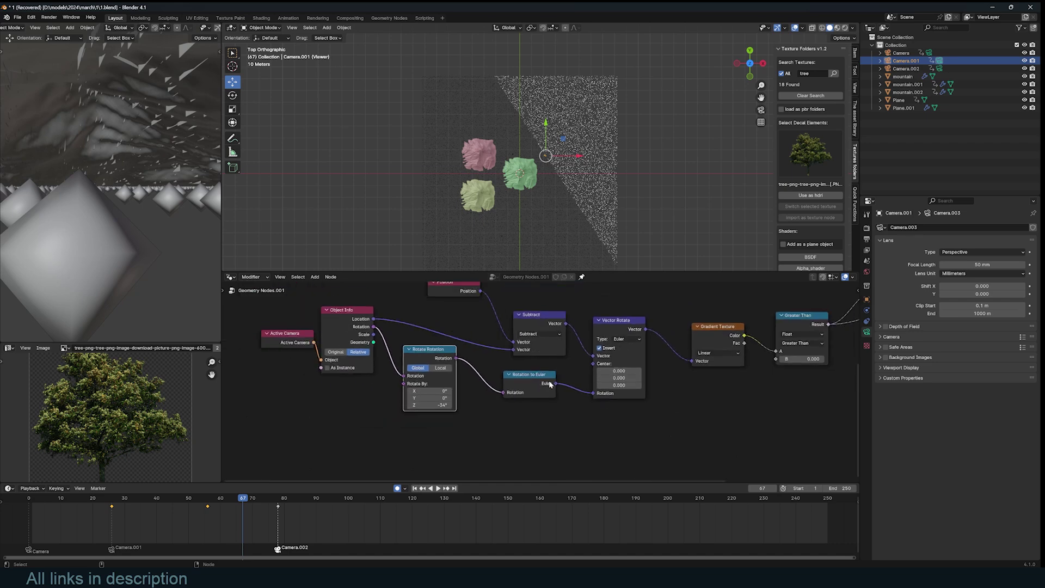
# Duplicate the Position, Subtract, Rotate Rotation, Rotation to Euler, Vector Rotate and Gradient Texture chain below the original, keeping its Object Info links
pyautogui.scroll(2, 567, 380)
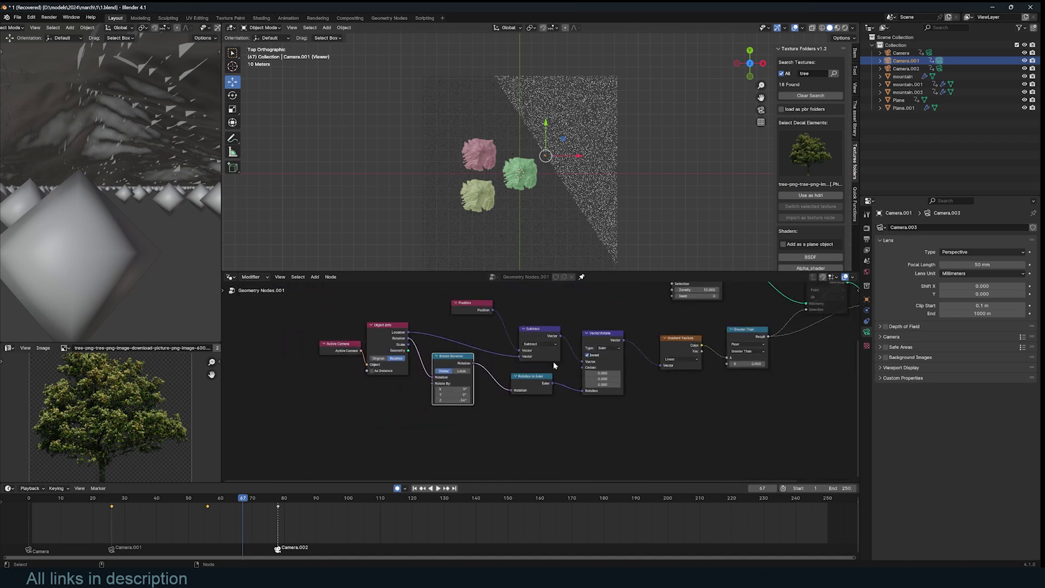
pyautogui.moveTo(429, 295); pyautogui.dragTo(700, 429)
pyautogui.moveTo(702, 439); pyautogui.dragTo(440, 306)
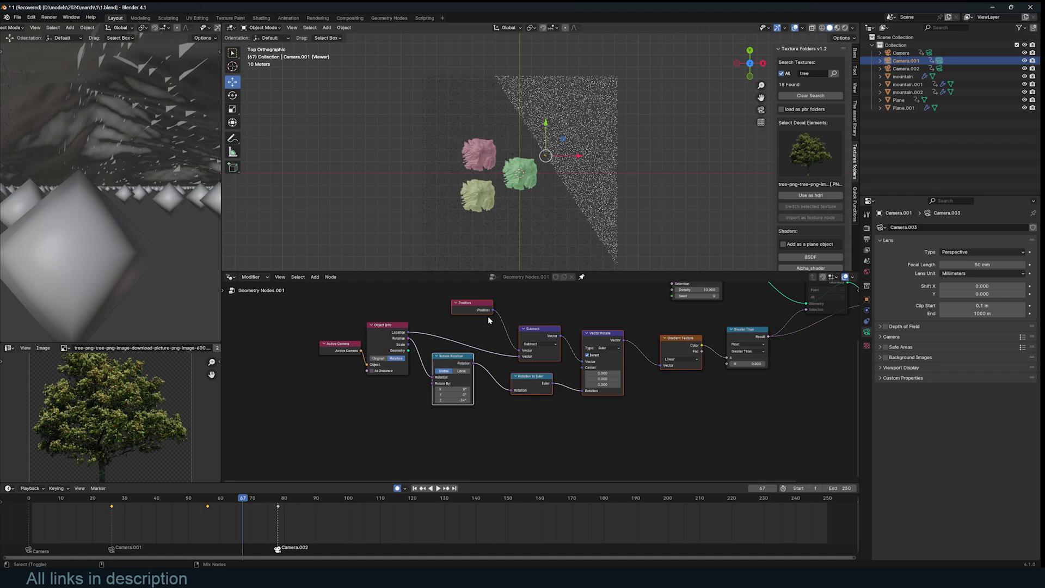
pyautogui.hotkey('shift', 'd')
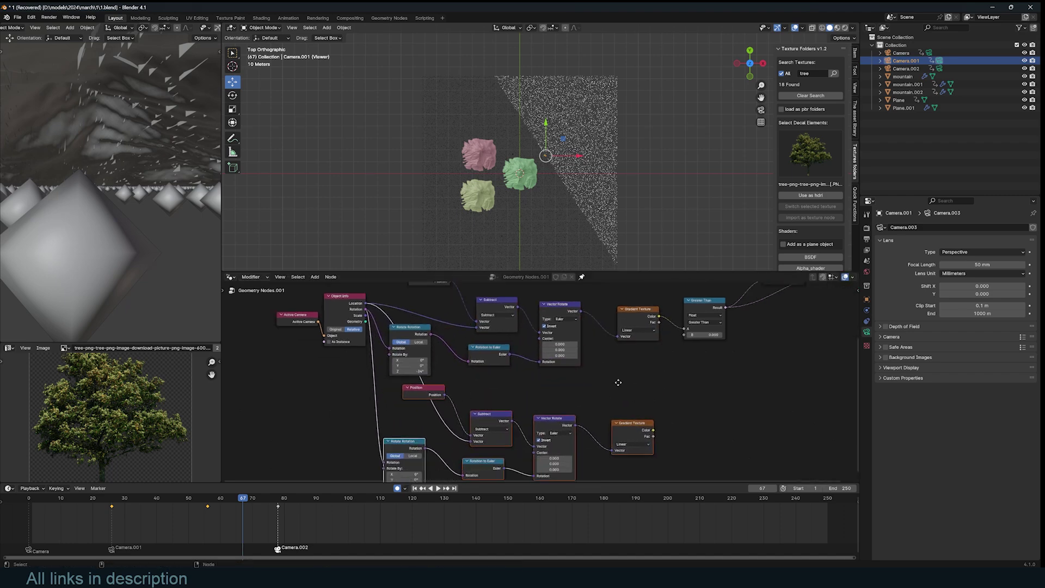
pyautogui.moveTo(618, 383); pyautogui.dragTo(592, 373, button='middle')
pyautogui.click(704, 395)
pyautogui.scroll(-2, 703, 395)
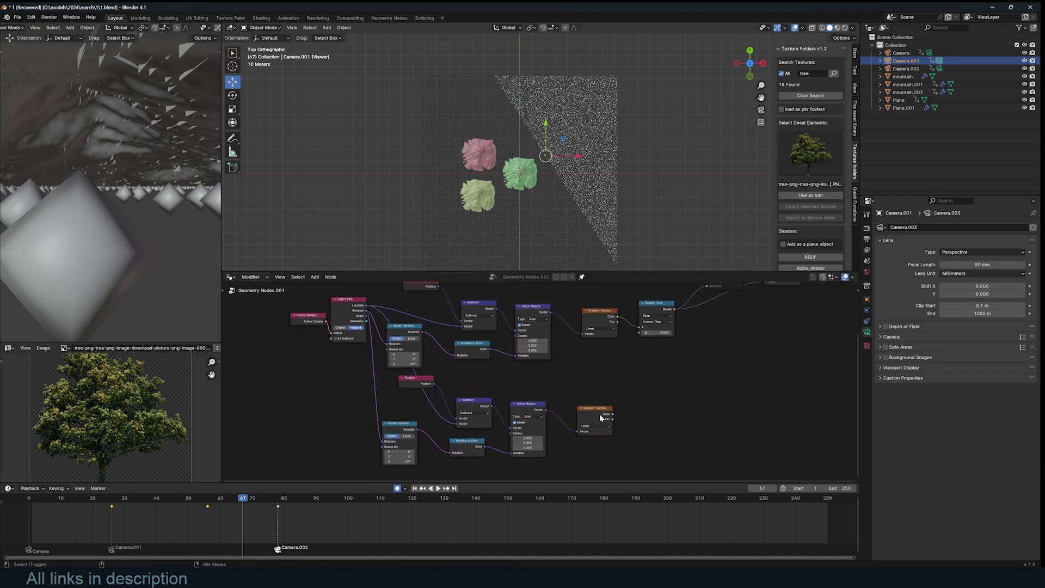
# Preview the duplicated Gradient Texture and adjust the duplicated Rotate Rotation's Z angle to align its boundary with the other edge of the camera's view
pyautogui.keyDown('ctrl'); pyautogui.keyDown('shift'); pyautogui.click(600, 416); pyautogui.keyUp('shift'); pyautogui.keyUp('ctrl')
pyautogui.moveTo(599, 415); pyautogui.dragTo(618, 367, button='middle')
pyautogui.scroll(3, 536, 375)
pyautogui.moveTo(417, 365); pyautogui.dragTo(485, 406, button='middle')
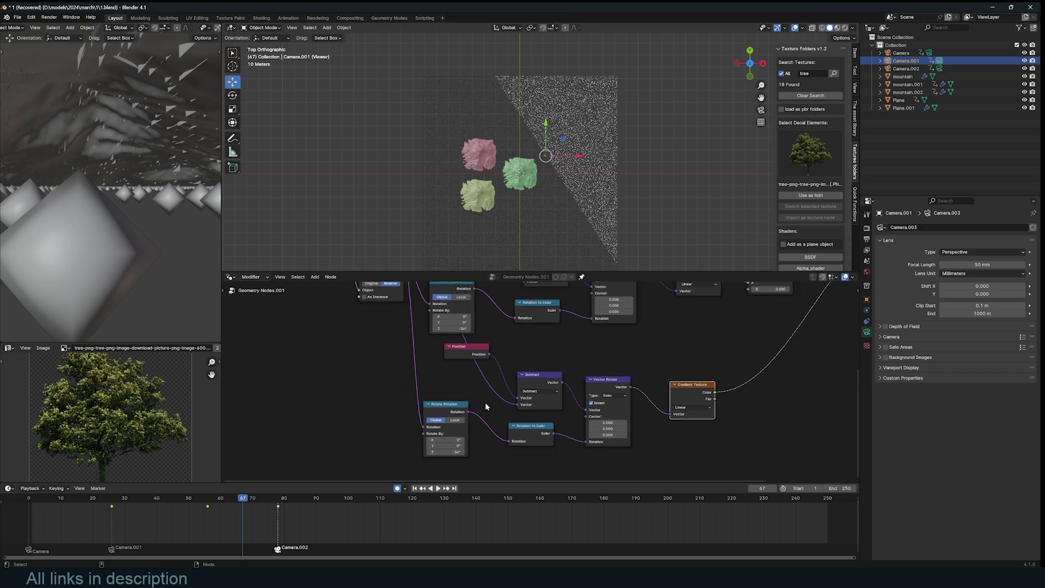
pyautogui.moveTo(445, 451); pyautogui.dragTo(484, 451)
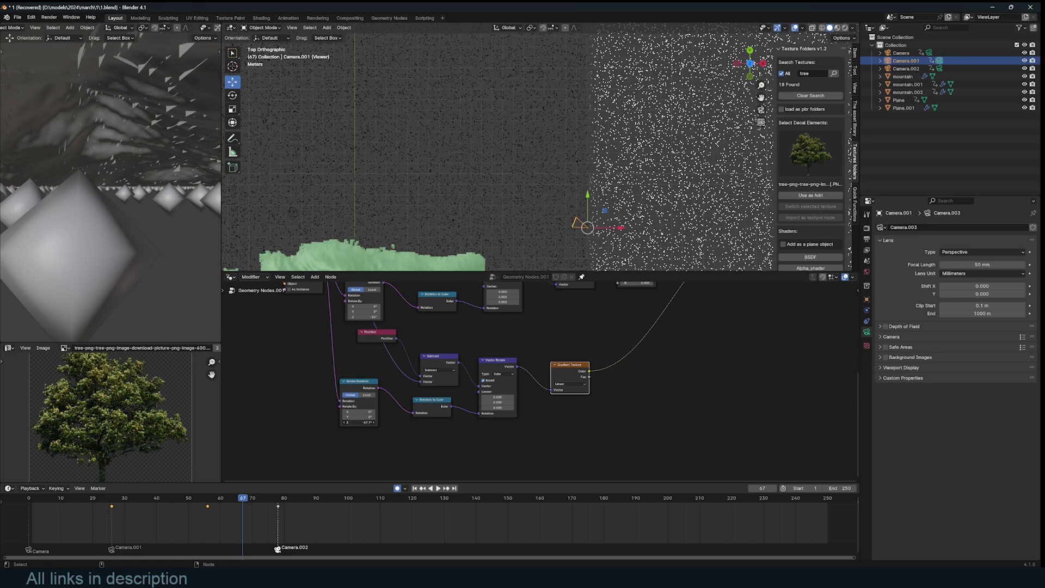
pyautogui.moveTo(359, 422); pyautogui.dragTo(348, 422)
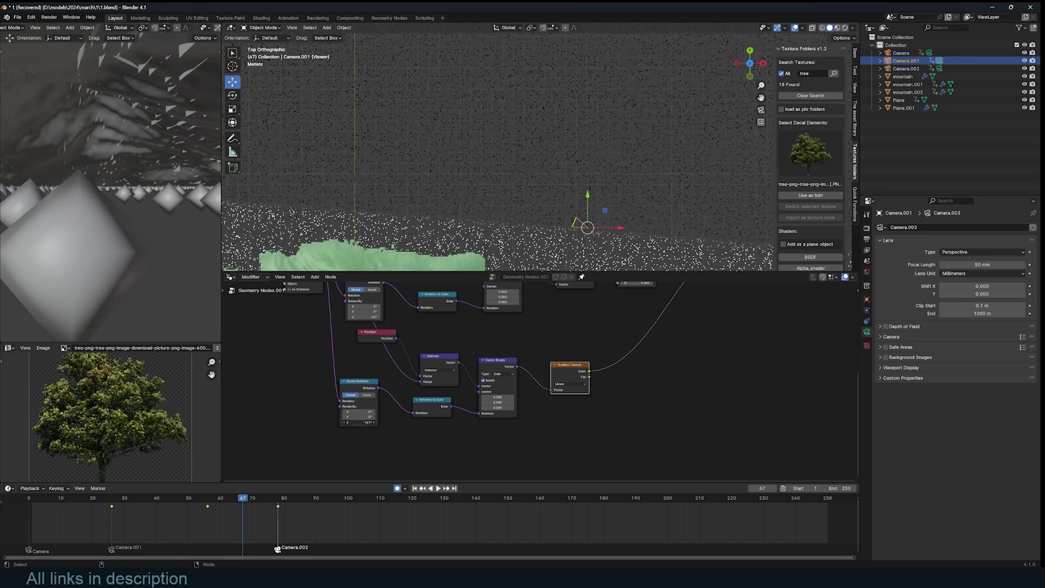
# Preview the original and duplicated Gradient Textures in turn to compare their boundaries
pyautogui.scroll(-2, 632, 368)
pyautogui.scroll(-2, 580, 416)
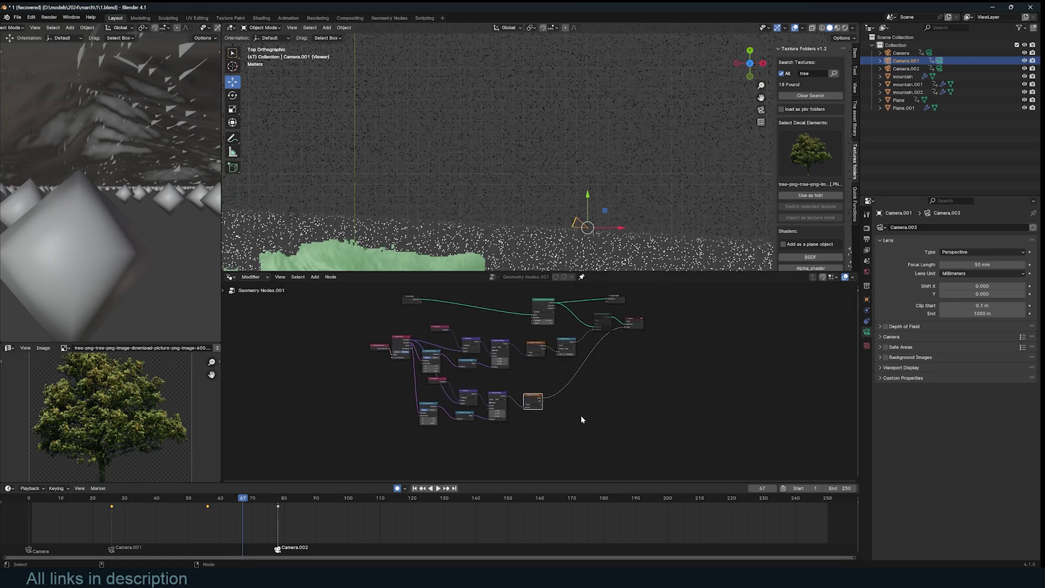
pyautogui.keyDown('ctrl'); pyautogui.keyDown('shift'); pyautogui.click(539, 350); pyautogui.keyUp('shift'); pyautogui.keyUp('ctrl')
pyautogui.keyDown('ctrl'); pyautogui.keyDown('shift'); pyautogui.click(536, 401); pyautogui.keyUp('shift'); pyautogui.keyUp('ctrl')
# Add a Mix Color node after the duplicated Gradient Texture with Factor 1.000, feed the original gradient's Color into B, and preview it
pyautogui.scroll(1, 572, 375)
pyautogui.hotkey('shift', 'a')
pyautogui.press('space')
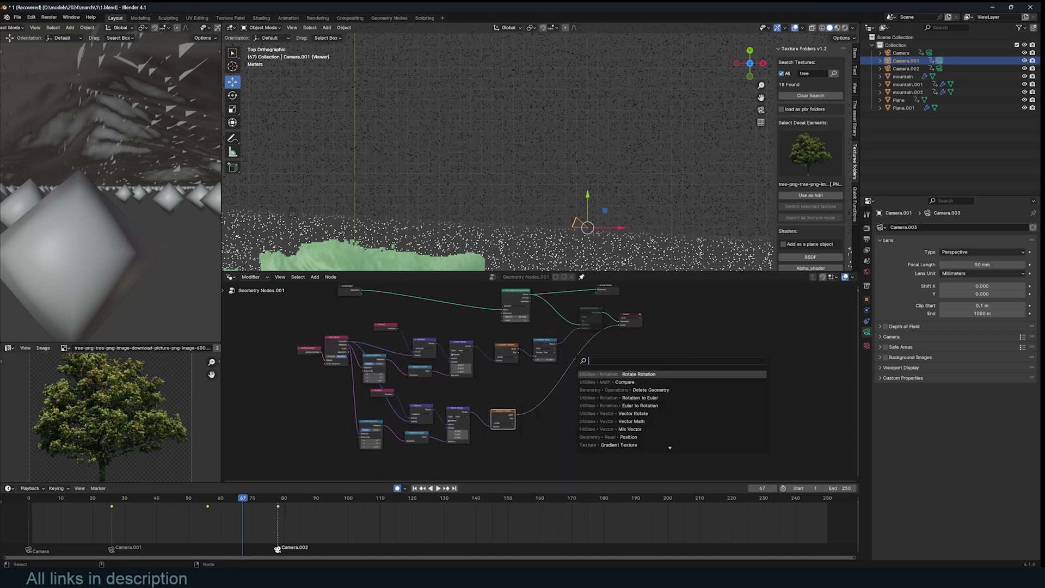
pyautogui.write('mix')
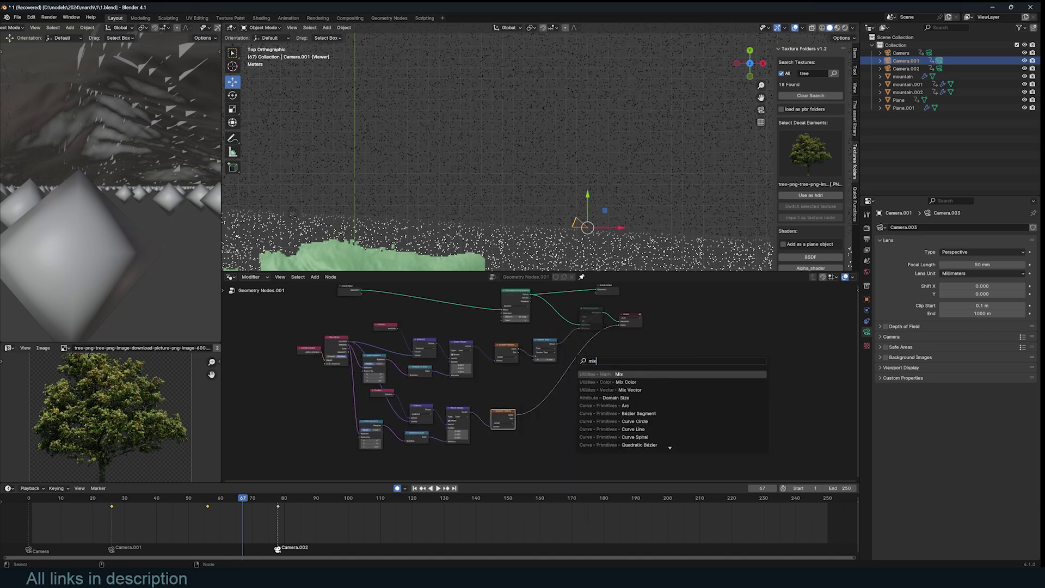
pyautogui.click(615, 382)
pyautogui.click(538, 382)
pyautogui.scroll(4, 538, 382)
pyautogui.moveTo(510, 337); pyautogui.dragTo(537, 423)
pyautogui.keyDown('shift'); pyautogui.click(561, 386); pyautogui.keyUp('shift')
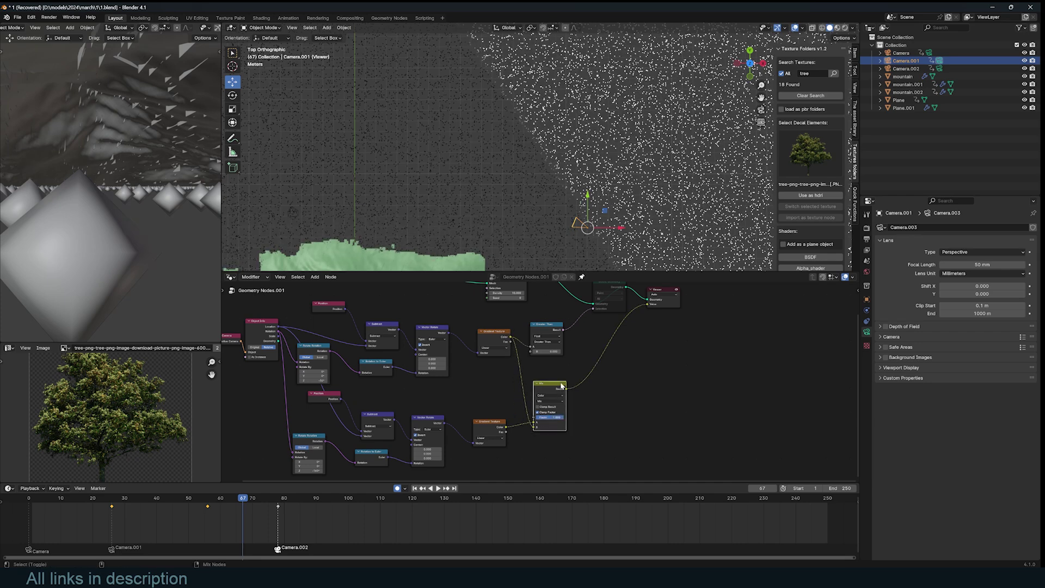
# Try the Darken blending mode on the Mix node and examine the combined mask around the camera
pyautogui.scroll(1, 544, 384)
pyautogui.click(552, 406)
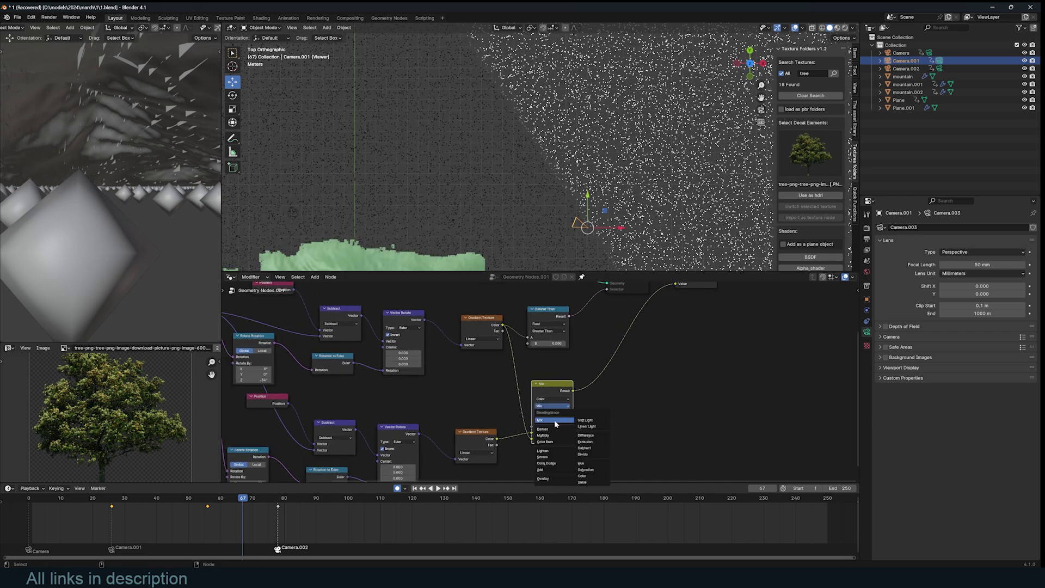
pyautogui.click(553, 430)
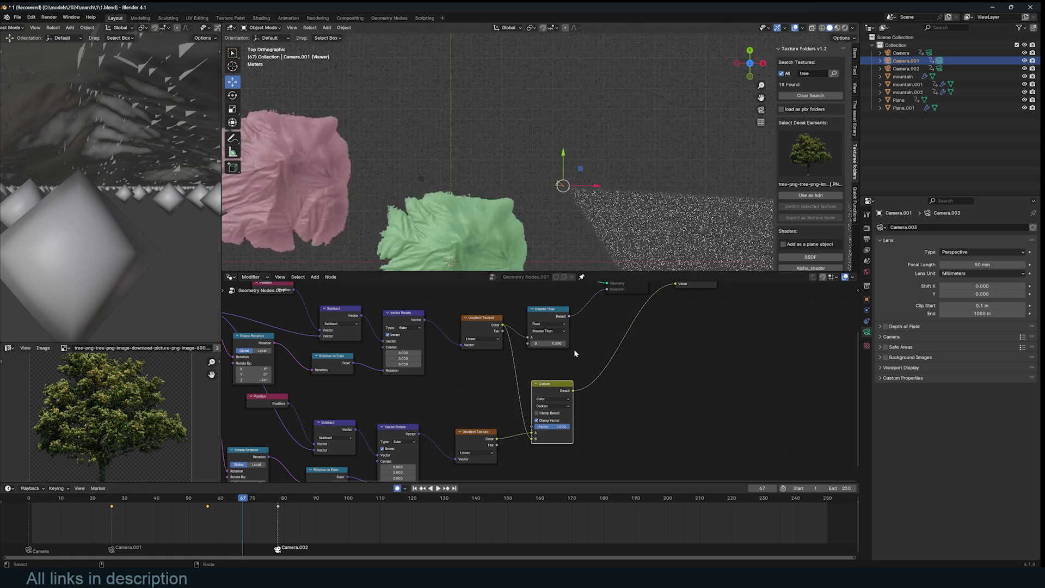
pyautogui.moveTo(562, 381); pyautogui.dragTo(523, 362, button='middle')
pyautogui.scroll(2, 544, 381)
pyautogui.scroll(-5, 575, 152)
pyautogui.scroll(3, 574, 152)
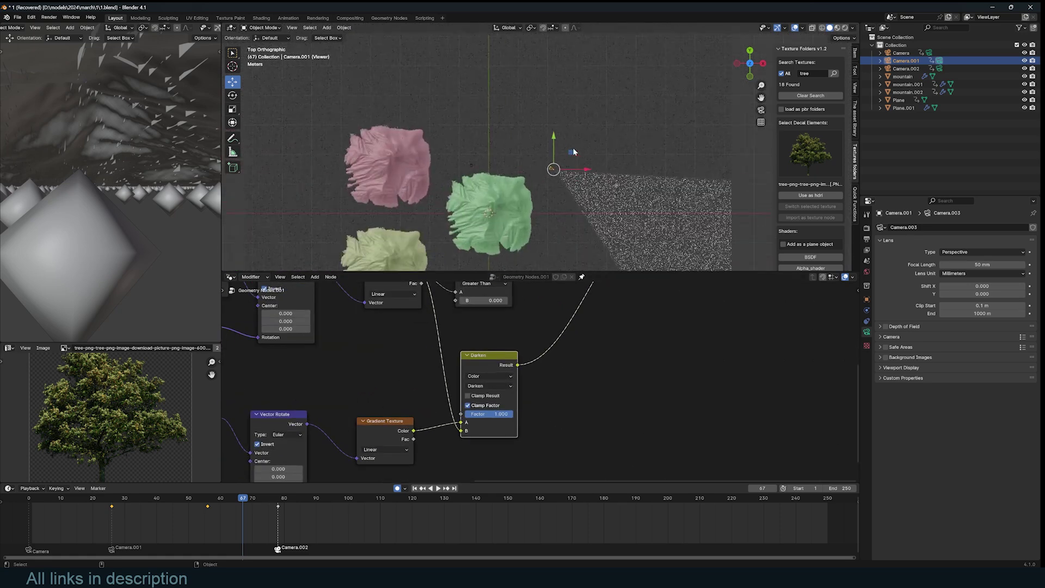
# Set the Mix node's blending mode to Lighten and check the combined mask over the ground plane
pyautogui.click(487, 388)
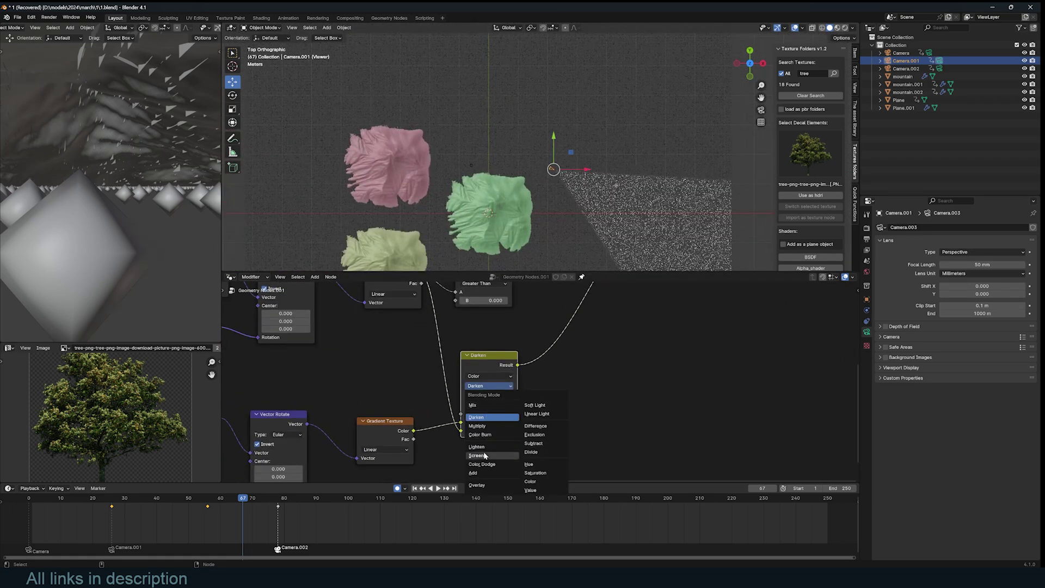
pyautogui.click(484, 445)
pyautogui.scroll(-3, 543, 154)
pyautogui.scroll(2, 543, 154)
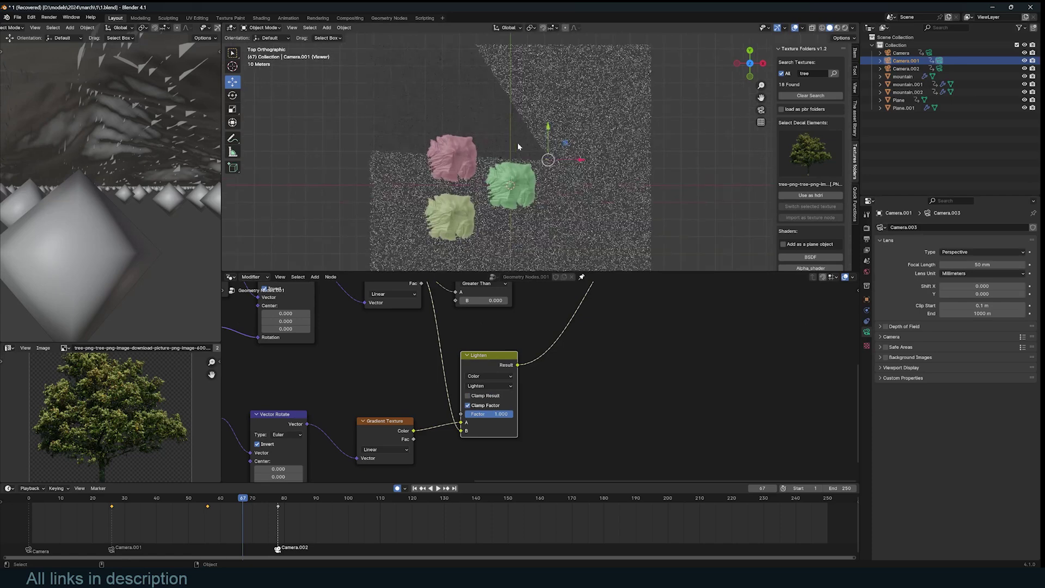
# Move the Greater Than node aside, connect the Lighten node's Result to its A input, and preview the comparison
pyautogui.moveTo(542, 369); pyautogui.dragTo(511, 416, button='middle')
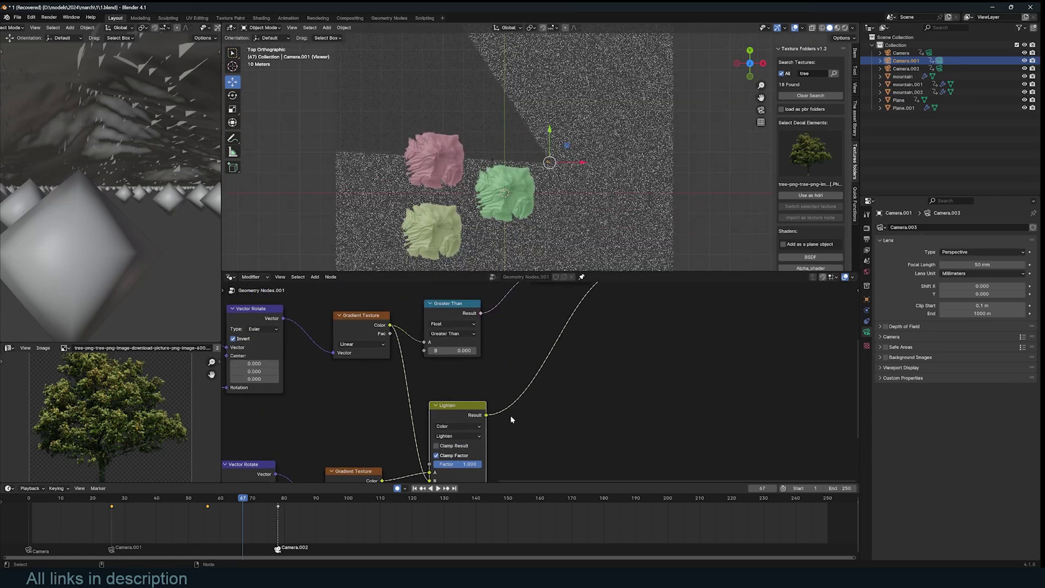
pyautogui.scroll(-2, 511, 415)
pyautogui.moveTo(466, 329); pyautogui.dragTo(505, 335)
pyautogui.moveTo(498, 409); pyautogui.dragTo(487, 357)
pyautogui.keyDown('ctrl'); pyautogui.keyDown('shift'); pyautogui.click(512, 328); pyautogui.keyUp('shift'); pyautogui.keyUp('ctrl')
# Unmute the Delete Geometry node and check the remaining points in the 3D view
pyautogui.moveTo(544, 361); pyautogui.dragTo(512, 376, button='middle')
pyautogui.scroll(4, 517, 177)
pyautogui.moveTo(534, 288); pyautogui.dragTo(506, 345, button='middle')
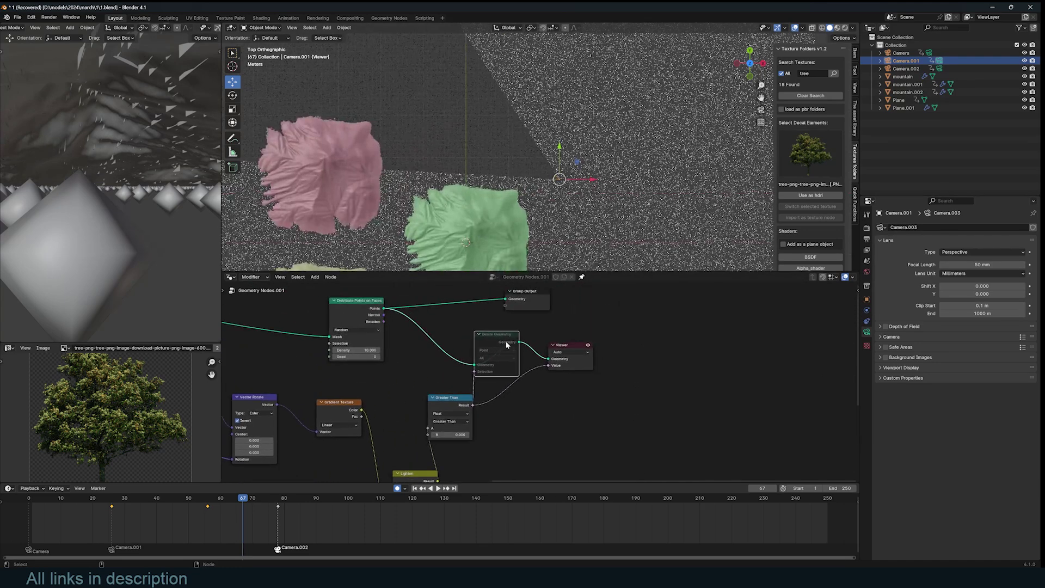
pyautogui.moveTo(506, 345)
pyautogui.press('m')
pyautogui.scroll(-3, 526, 147)
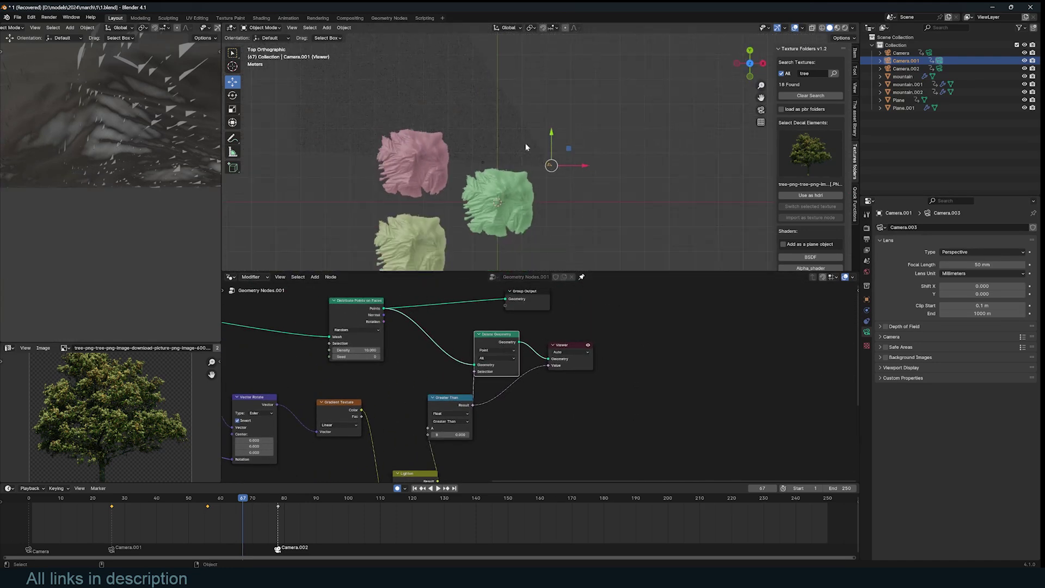
pyautogui.moveTo(521, 176); pyautogui.dragTo(467, 119, button='middle')
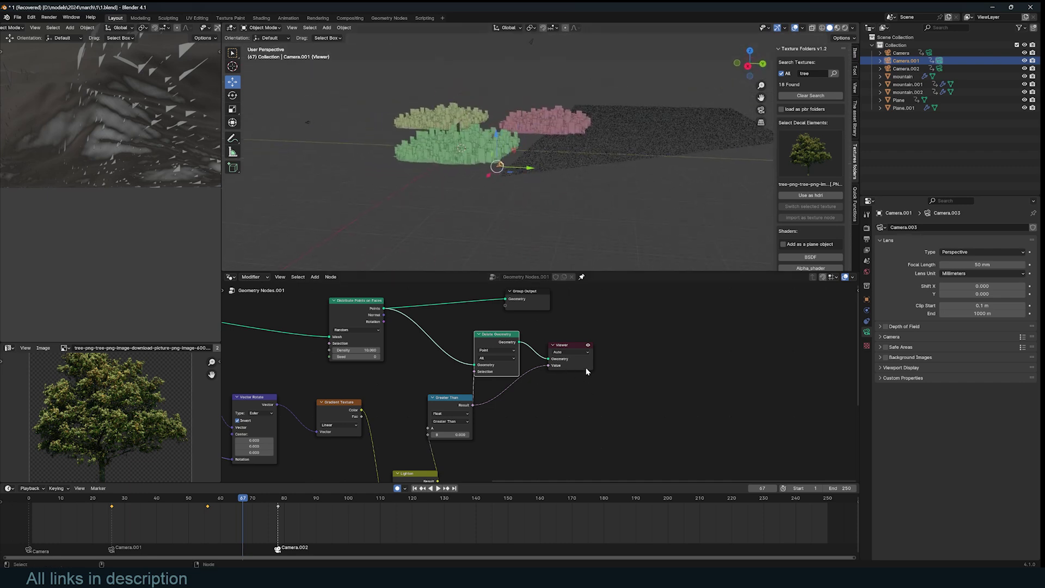
# Shift the Viewer node aside and connect Delete Geometry's output to the Group Output, replacing the direct link from Distribute Points on Faces
pyautogui.moveTo(586, 368); pyautogui.dragTo(612, 369)
pyautogui.keyDown('alt'); pyautogui.keyDown('shift'); pyautogui.click(507, 341); pyautogui.keyUp('shift'); pyautogui.keyUp('alt')
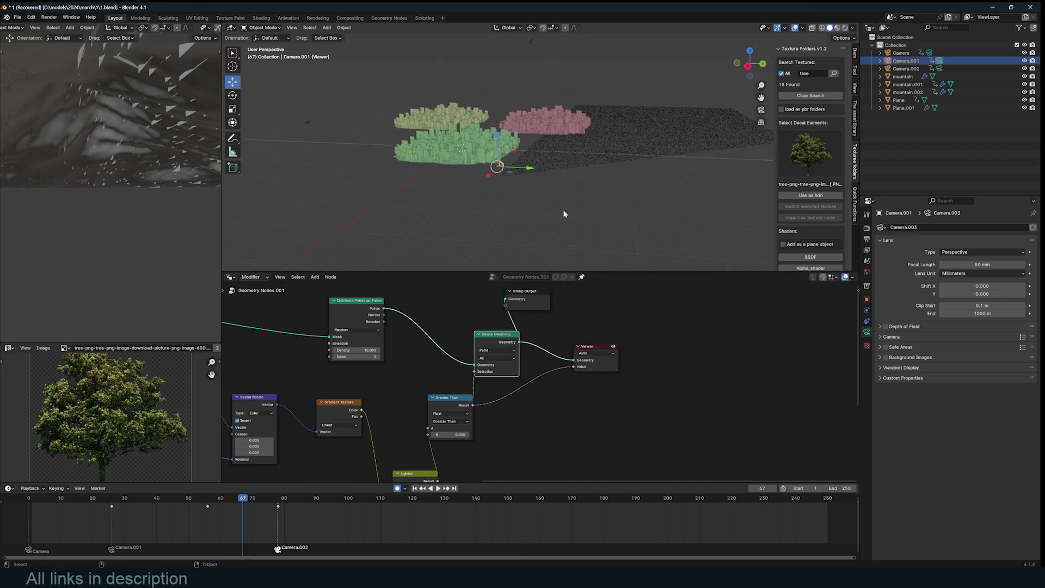
pyautogui.moveTo(563, 210); pyautogui.dragTo(461, 144, button='middle')
pyautogui.scroll(-4, 564, 202)
pyautogui.scroll(4, 648, 130)
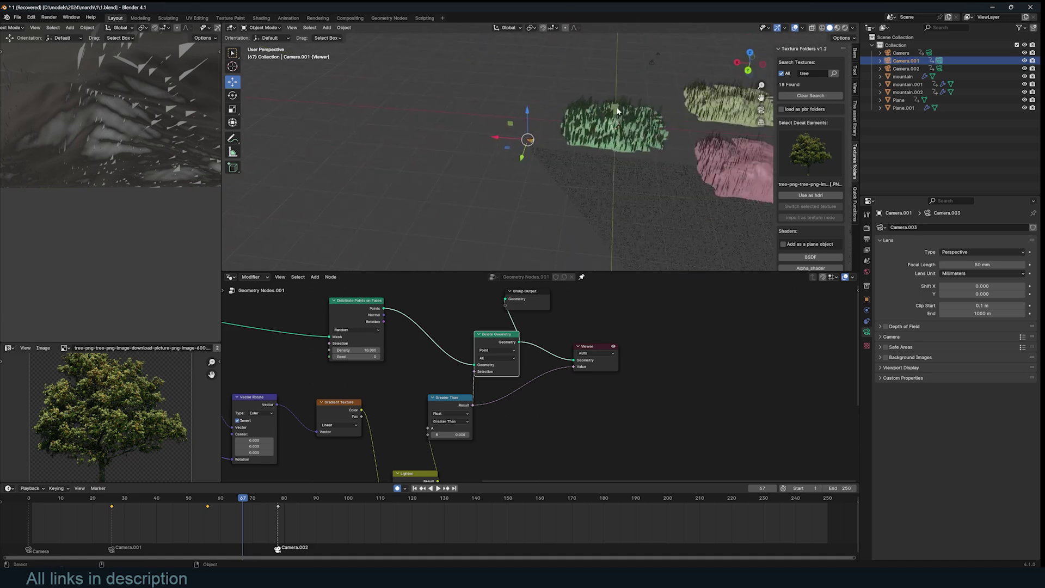
# Play the animation from the start through frame 109 and examine how the kept points follow the active camera
pyautogui.press('space')
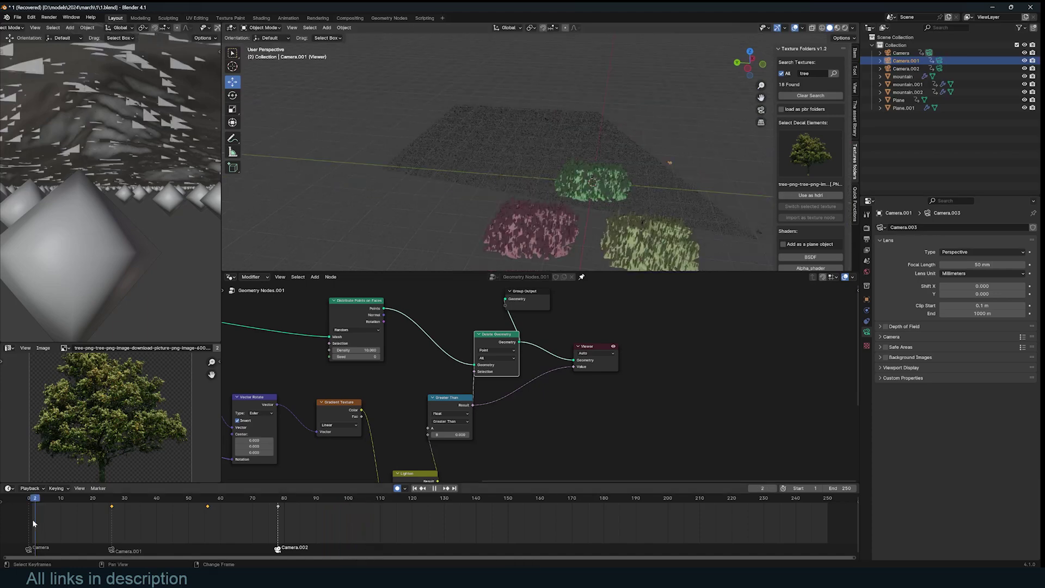
pyautogui.moveTo(34, 520); pyautogui.dragTo(31, 521)
pyautogui.press('space')
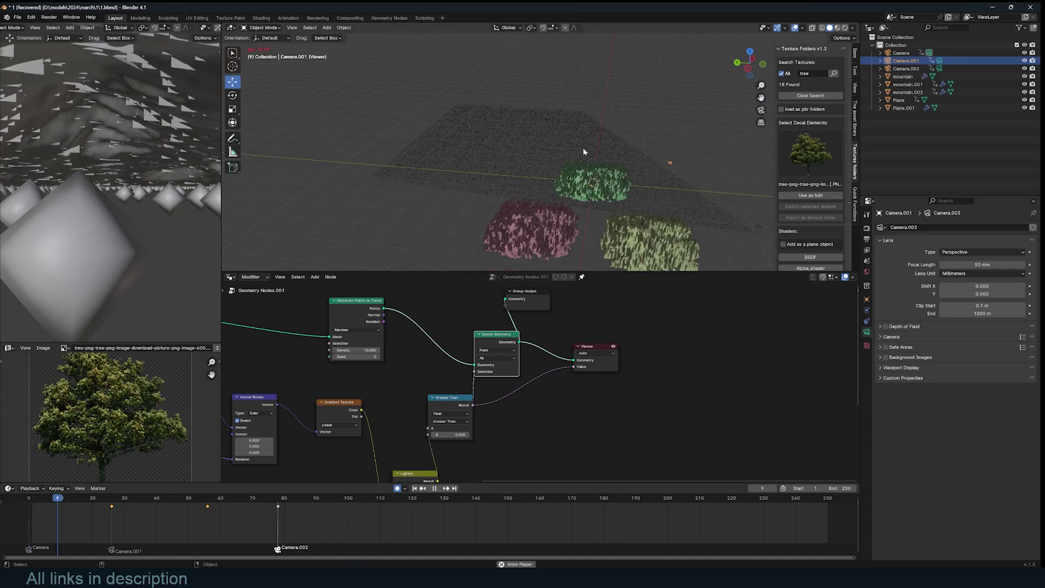
pyautogui.scroll(-3, 586, 152)
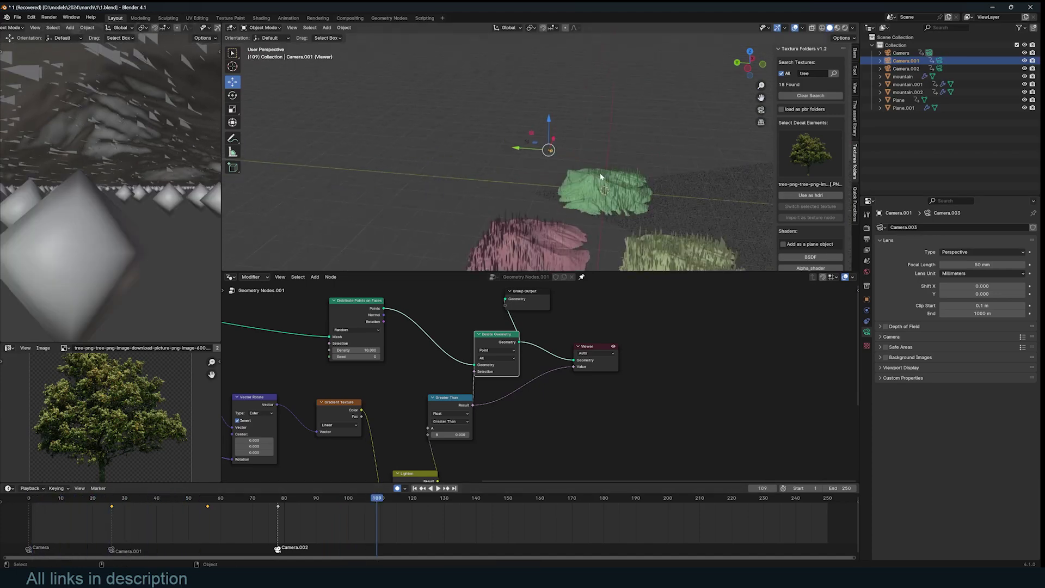
pyautogui.scroll(3, 600, 172)
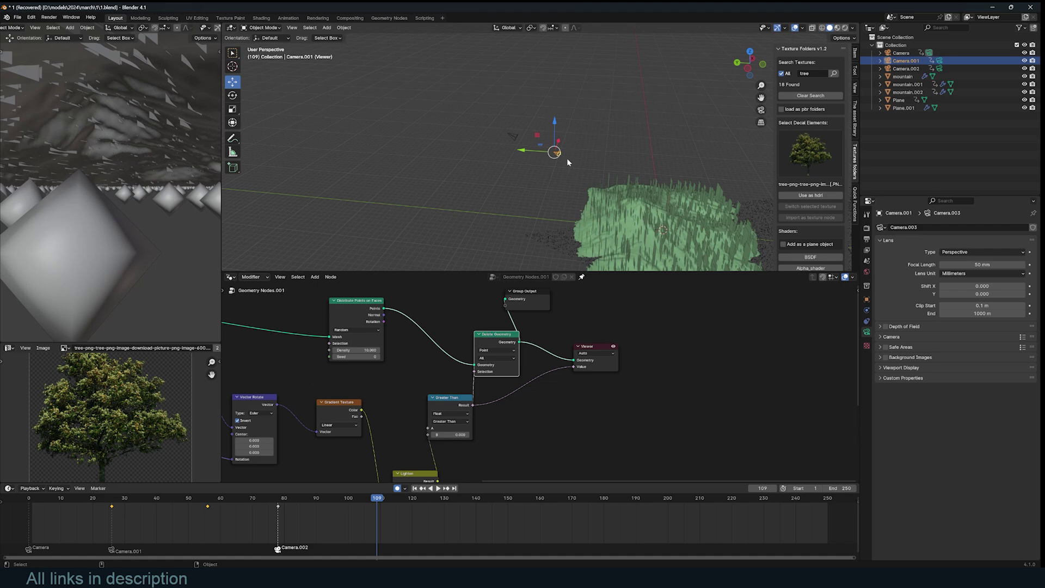
pyautogui.scroll(-3, 566, 158)
# Select the Plane.001 scatter object and move the Group Output node farther from Delete Geometry to make room
pyautogui.click(663, 216)
pyautogui.press('Home')
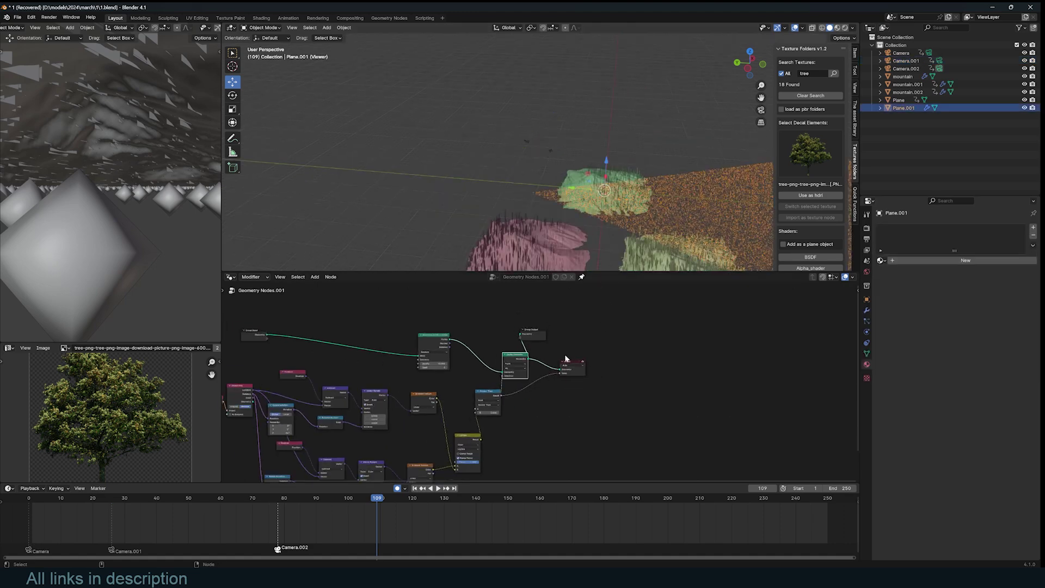
pyautogui.moveTo(541, 335); pyautogui.dragTo(589, 338)
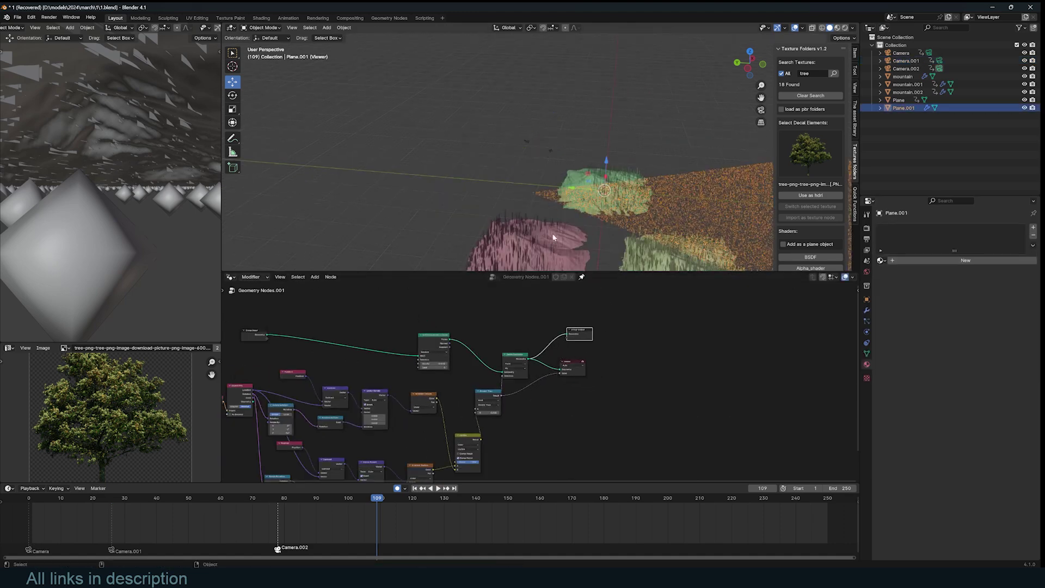
pyautogui.press('Home')
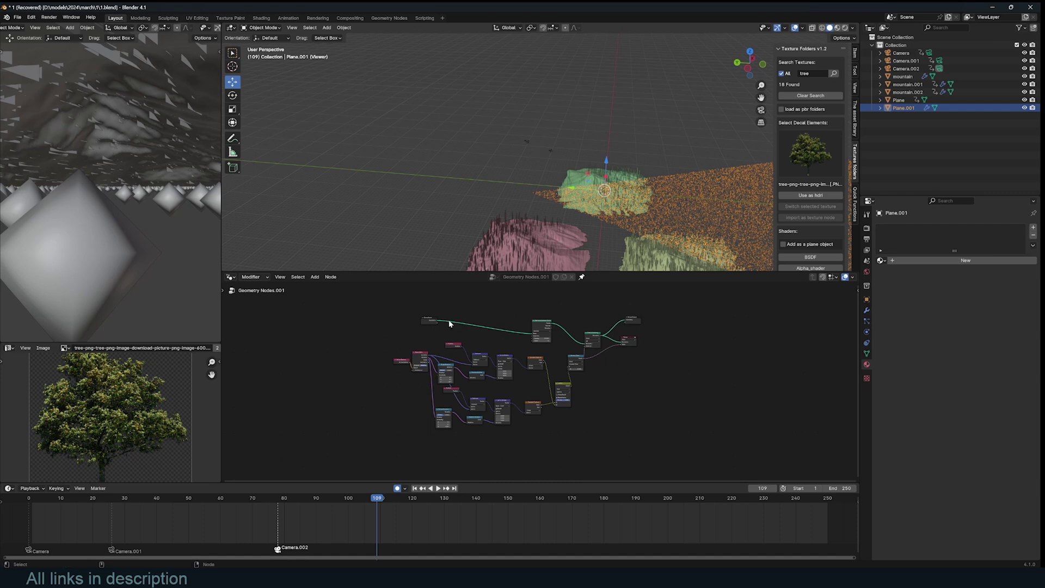
# Spread the Group Input, Distribute Points on Faces and Delete Geometry nodes away from the camera mask nodes
pyautogui.moveTo(422, 325); pyautogui.dragTo(371, 304)
pyautogui.moveTo(544, 326); pyautogui.dragTo(552, 295)
pyautogui.moveTo(594, 333)
pyautogui.mouseDown()
pyautogui.moveTo(640, 331)
pyautogui.moveTo(589, 352)
pyautogui.moveTo(679, 323)
pyautogui.mouseUp()
# Group all the camera mask nodes into one node group and name it "camera clip"
pyautogui.moveTo(394, 335); pyautogui.dragTo(566, 460)
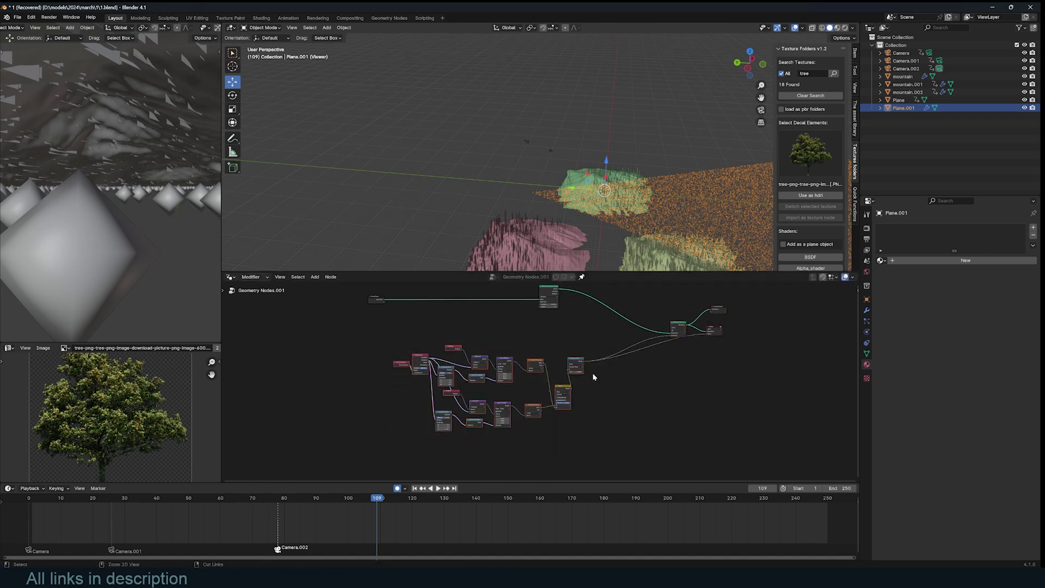
pyautogui.hotkey('ctrl', 'g')
pyautogui.scroll(2, 574, 364)
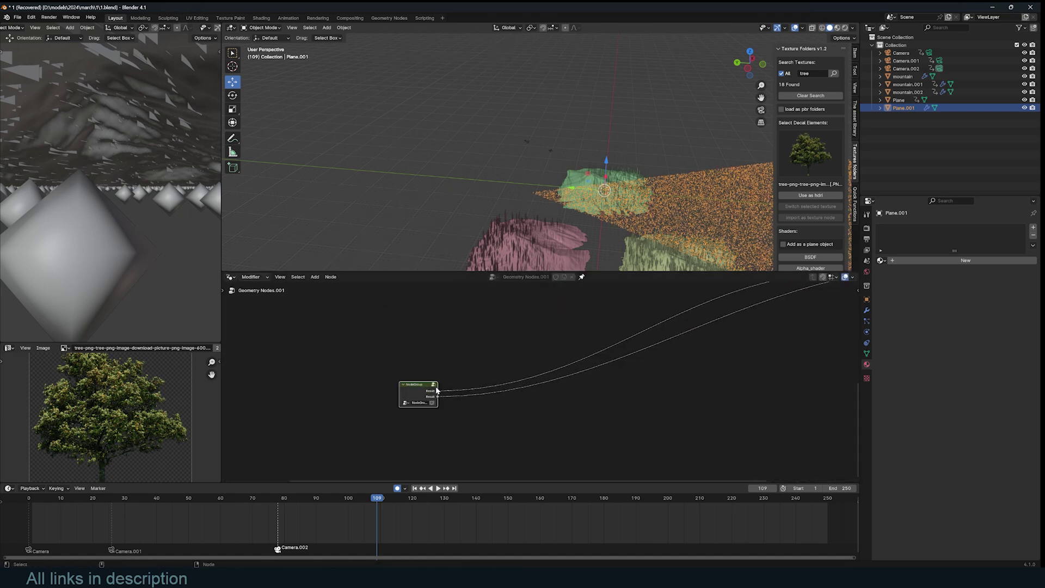
pyautogui.scroll(1, 427, 392)
pyautogui.doubleClick(409, 405)
pyautogui.write('camera')
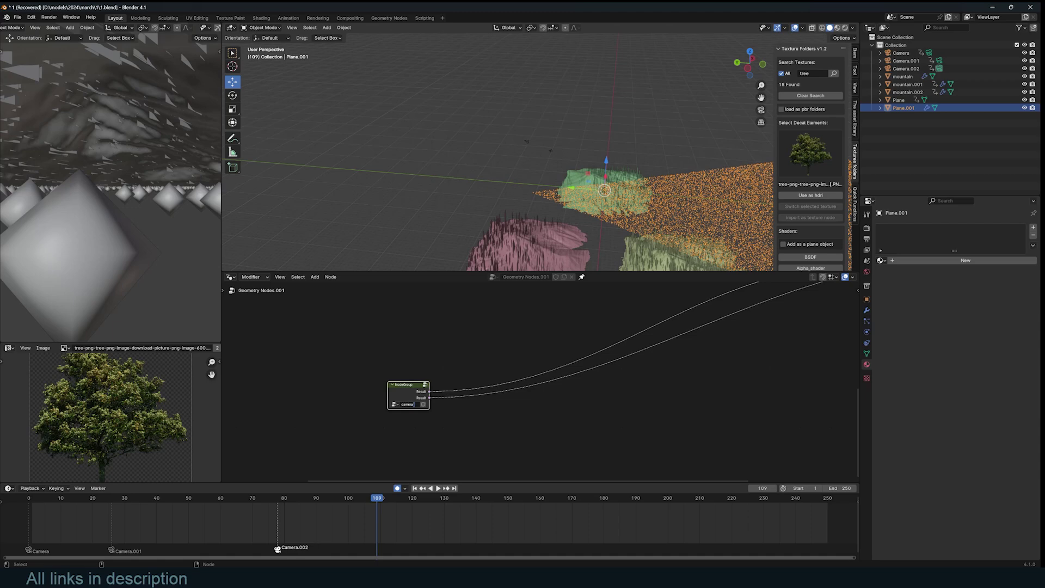
pyautogui.write(' clip')
pyautogui.press('Return')
# Unpin the node editor to show mountain.001's node tree and paste the camera clip group near Distribute Points on Faces
pyautogui.click(684, 146)
pyautogui.click(555, 226)
pyautogui.scroll(-3, 542, 397)
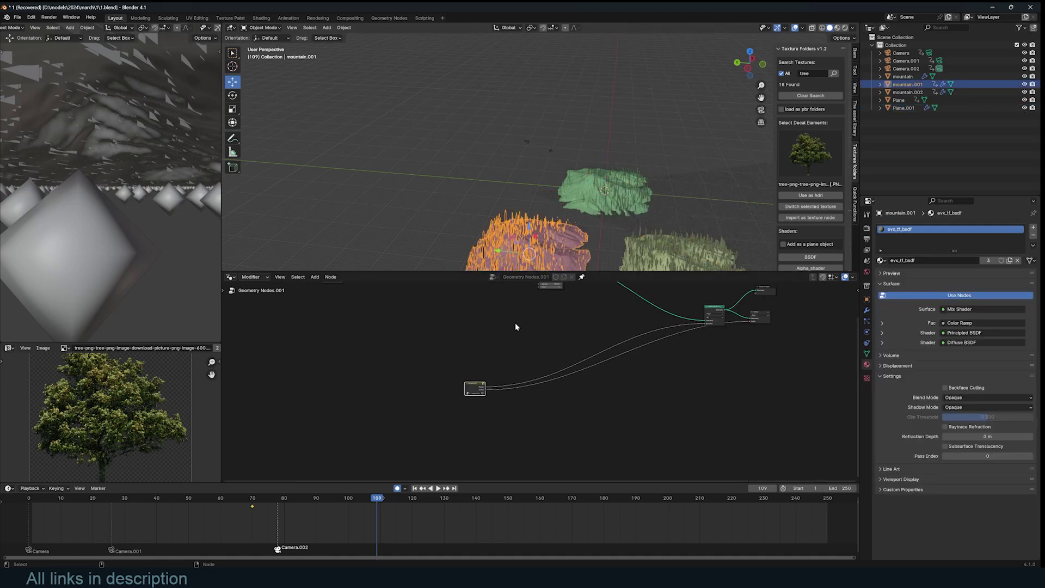
pyautogui.click(582, 278)
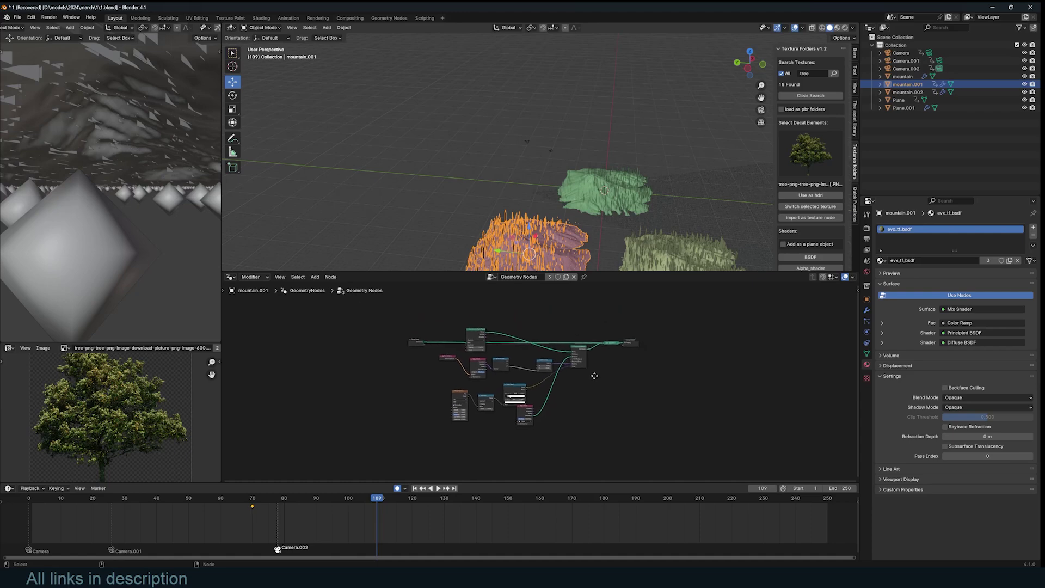
pyautogui.scroll(2, 593, 376)
pyautogui.hotkey('ctrl', 'v')
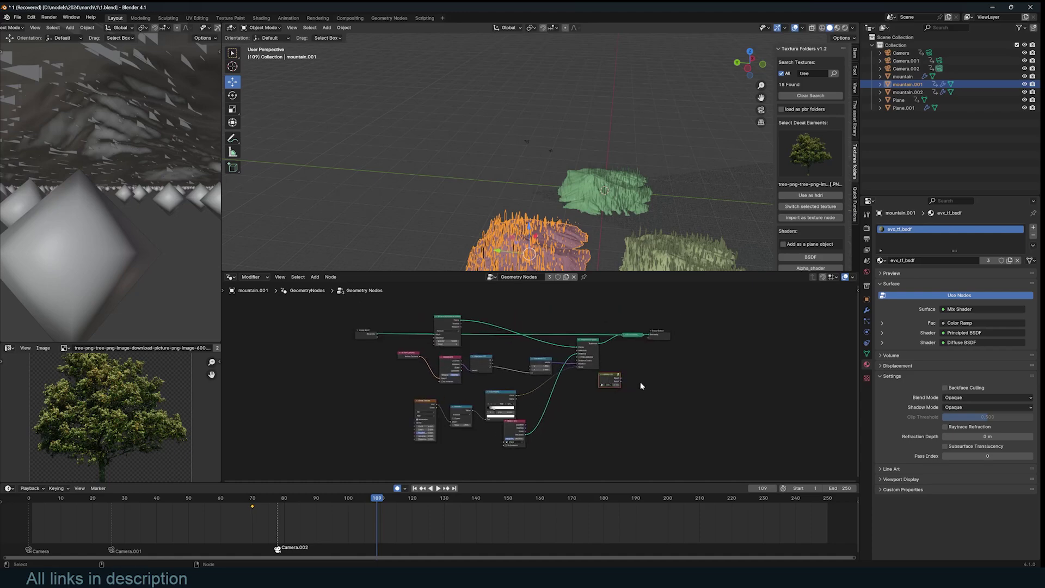
pyautogui.scroll(5, 642, 385)
pyautogui.moveTo(651, 372); pyautogui.dragTo(505, 294)
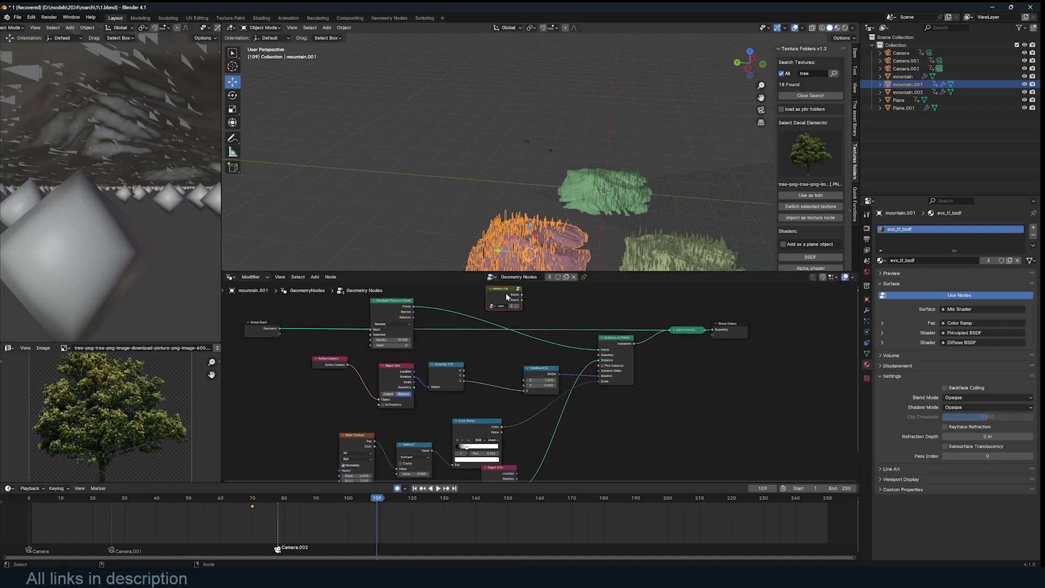
# Move the Instance on Points, Join Geometry and Group Output nodes farther along the tree to make room
pyautogui.scroll(3, 541, 383)
pyautogui.moveTo(650, 338); pyautogui.dragTo(712, 344)
pyautogui.moveTo(601, 319); pyautogui.dragTo(517, 348, button='middle')
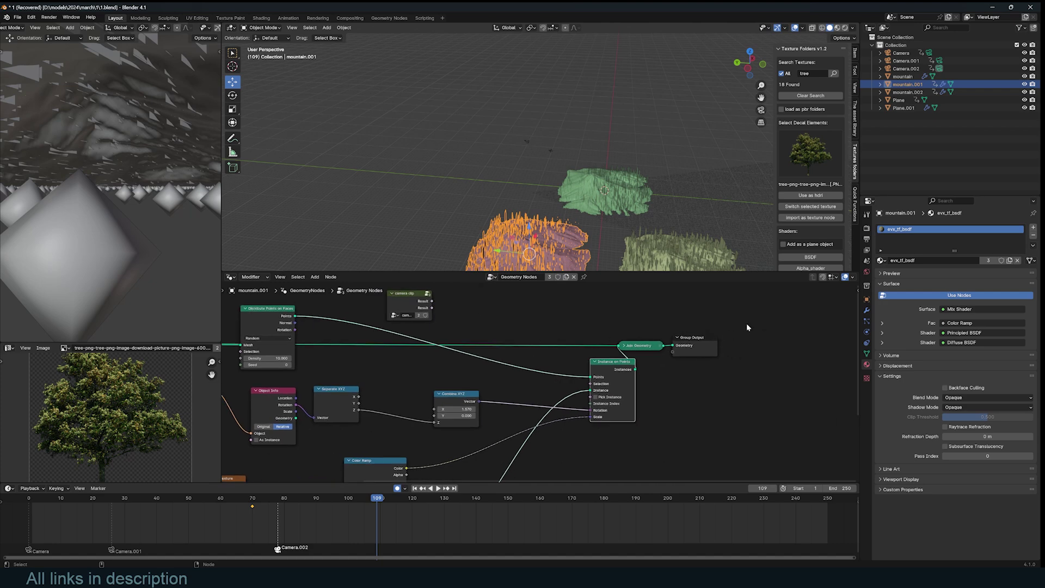
pyautogui.moveTo(741, 327); pyautogui.dragTo(623, 354)
pyautogui.moveTo(638, 347); pyautogui.dragTo(780, 349)
pyautogui.click(780, 349)
# Insert a Delete Geometry node between Distribute Points on Faces and Instance on Points, and connect camera clip's second Result to its Selection
pyautogui.hotkey('shift', 'a')
pyautogui.write('de')
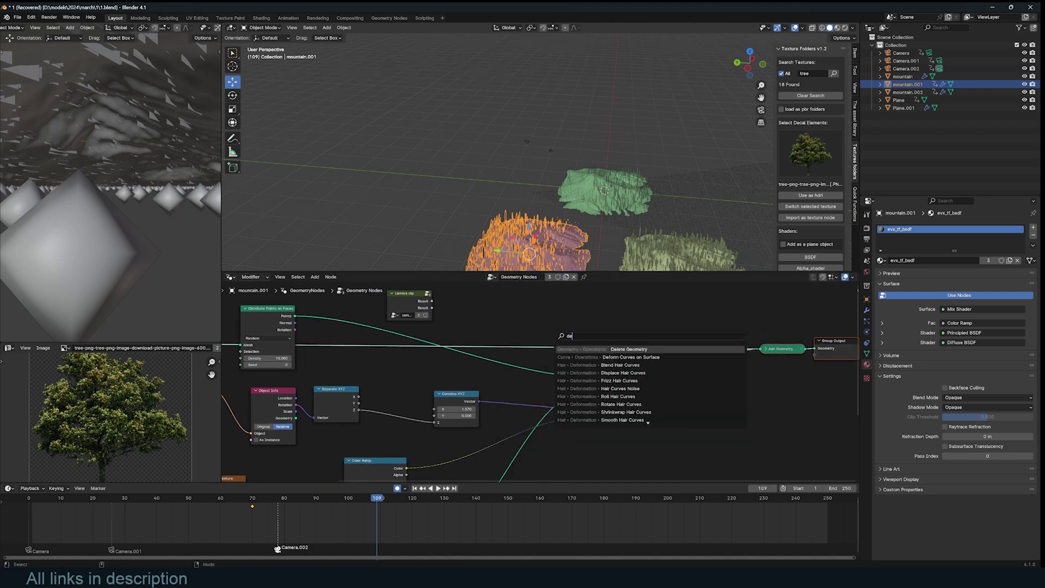
pyautogui.press('Return')
pyautogui.click(527, 305)
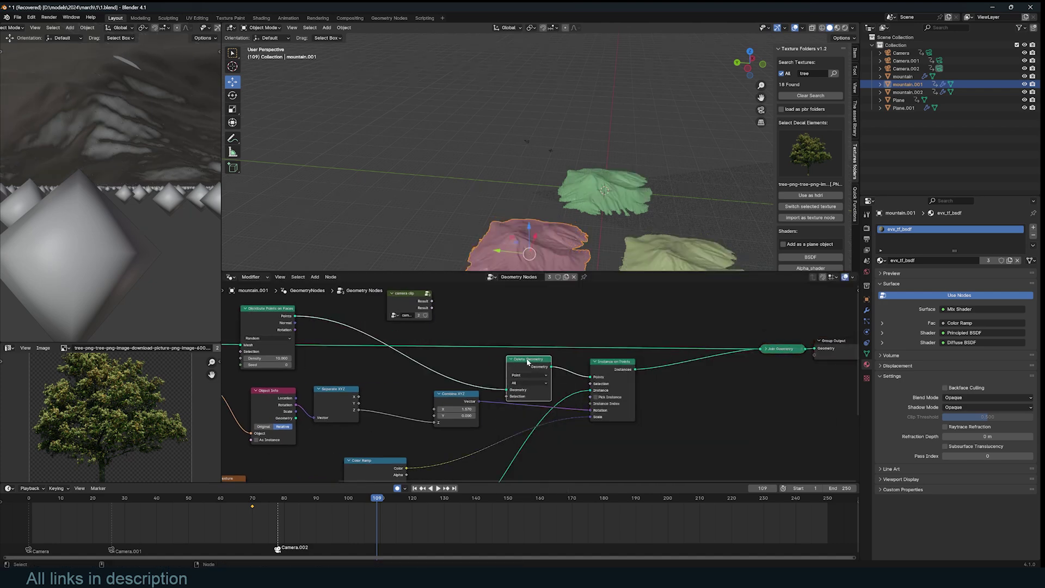
pyautogui.moveTo(433, 314); pyautogui.dragTo(526, 327)
pyautogui.moveTo(575, 237)
pyautogui.mouseDown(button='middle')
pyautogui.moveTo(546, 227)
pyautogui.moveTo(671, 221)
pyautogui.moveTo(588, 235)
pyautogui.mouseUp(button='middle')
pyautogui.scroll(3, 590, 233)
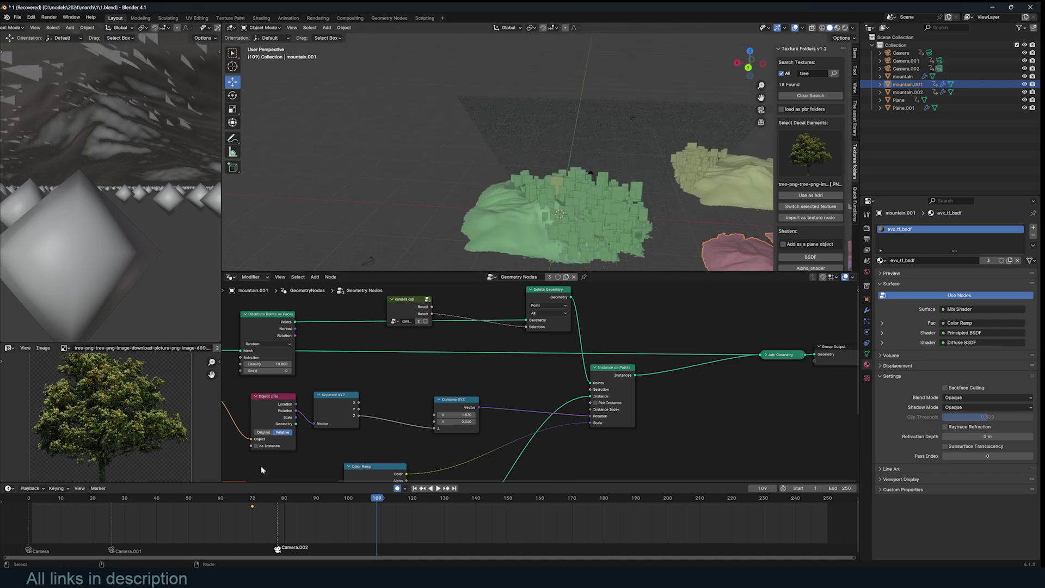
# Play the animation and examine which tree planes remain on the mountains as the active camera changes
pyautogui.click(60, 505)
pyautogui.press('space')
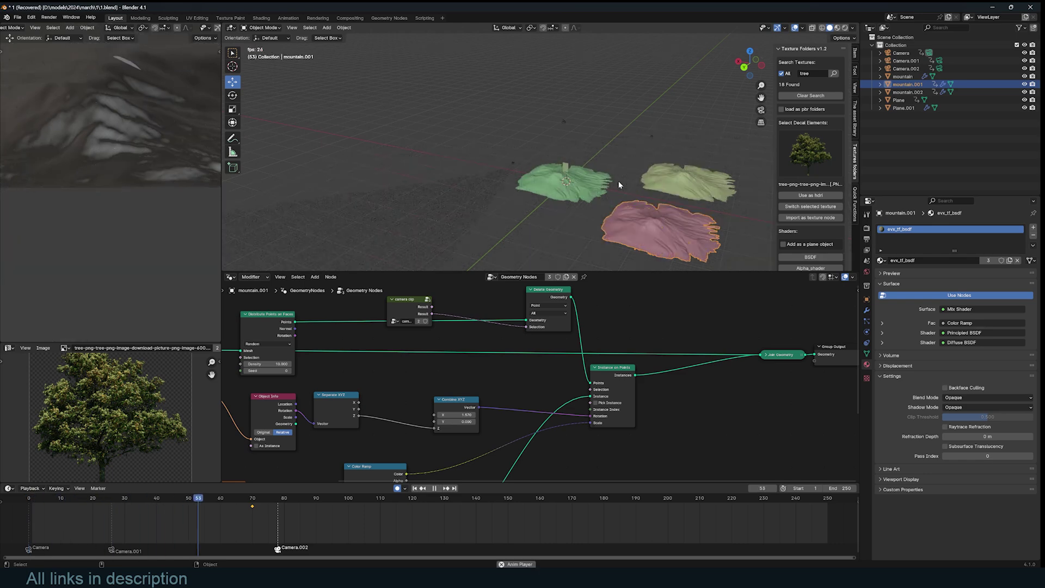
pyautogui.press('Escape')
pyautogui.press('space')
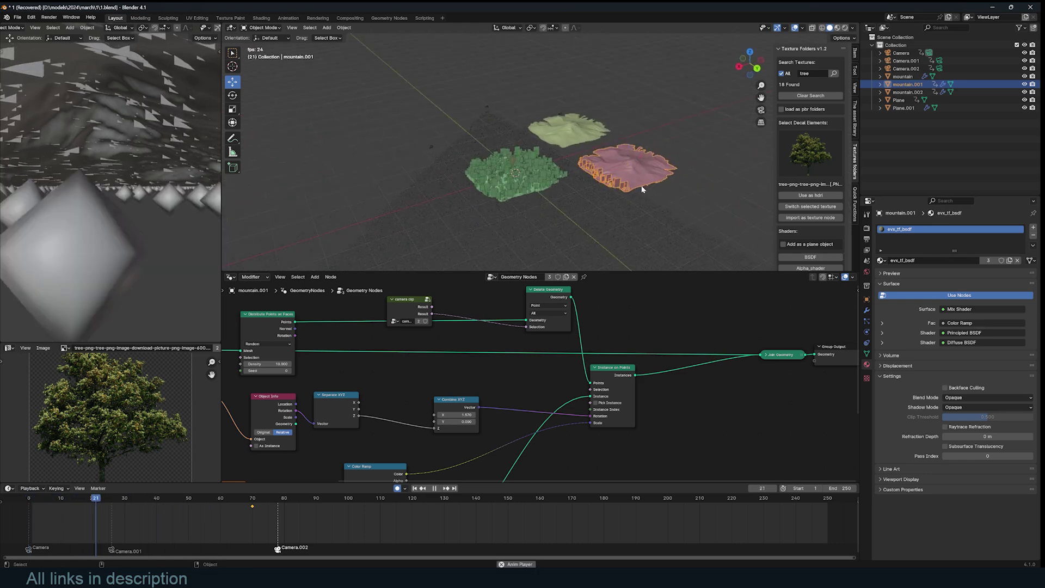
# Select mountain.002 and set the Distribute Points on Faces density to 20
pyautogui.click(566, 141)
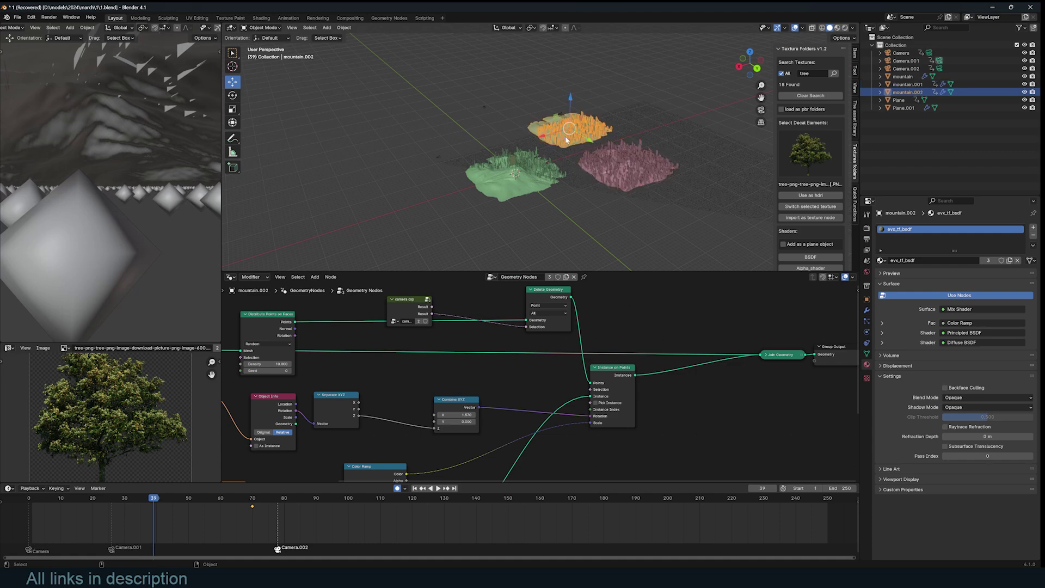
pyautogui.scroll(-3, 540, 405)
pyautogui.moveTo(440, 378); pyautogui.dragTo(633, 357, button='middle')
pyautogui.scroll(9, 633, 357)
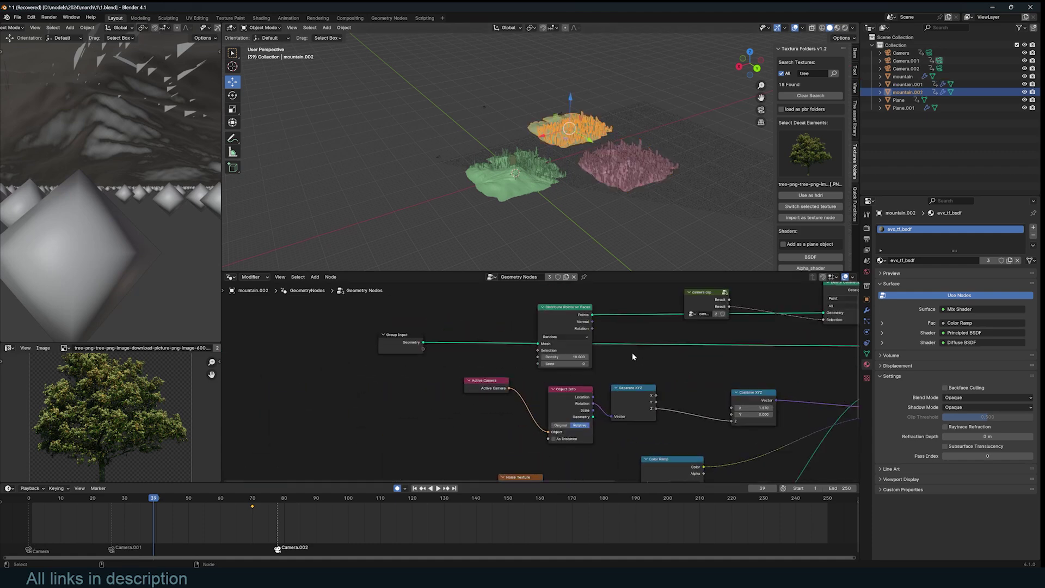
pyautogui.click(566, 357)
pyautogui.write('20')
pyautogui.press('Return')
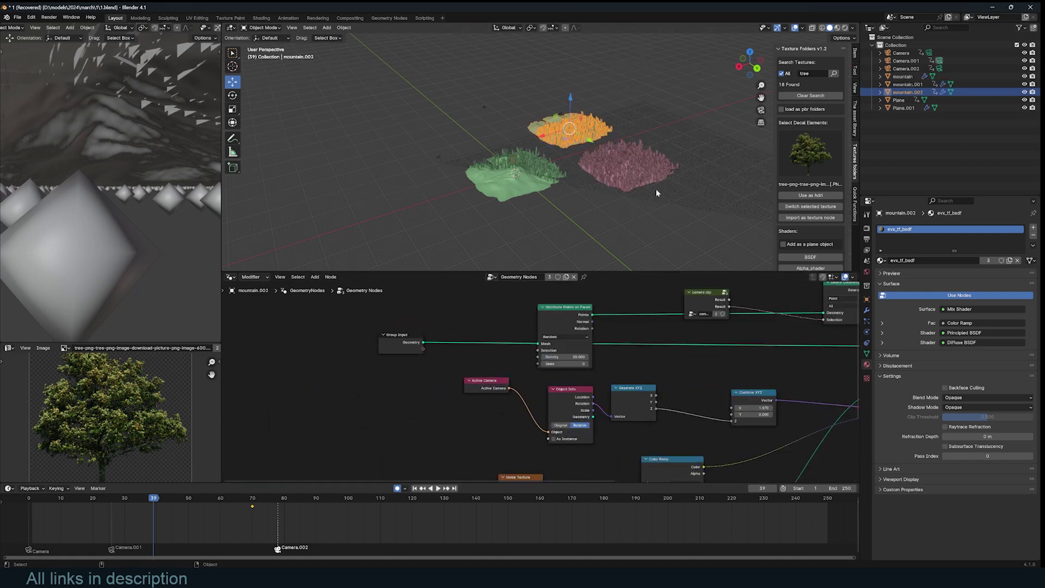
# Deselect all objects and briefly play the animation to check the denser tree planes
pyautogui.click(655, 194)
pyautogui.press('Escape')
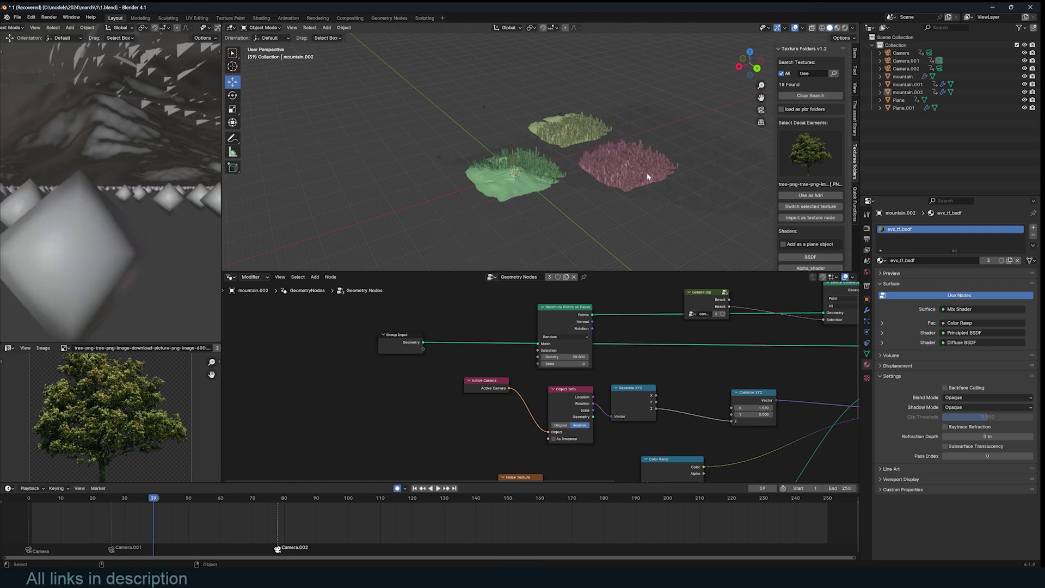
pyautogui.press('space')
pyautogui.press('Escape')
# Mute and unmute the mountains' Delete Geometry node to compare the tree planes with and without camera clipping
pyautogui.scroll(-9, 658, 366)
pyautogui.moveTo(658, 366); pyautogui.dragTo(401, 359, button='middle')
pyautogui.scroll(6, 411, 378)
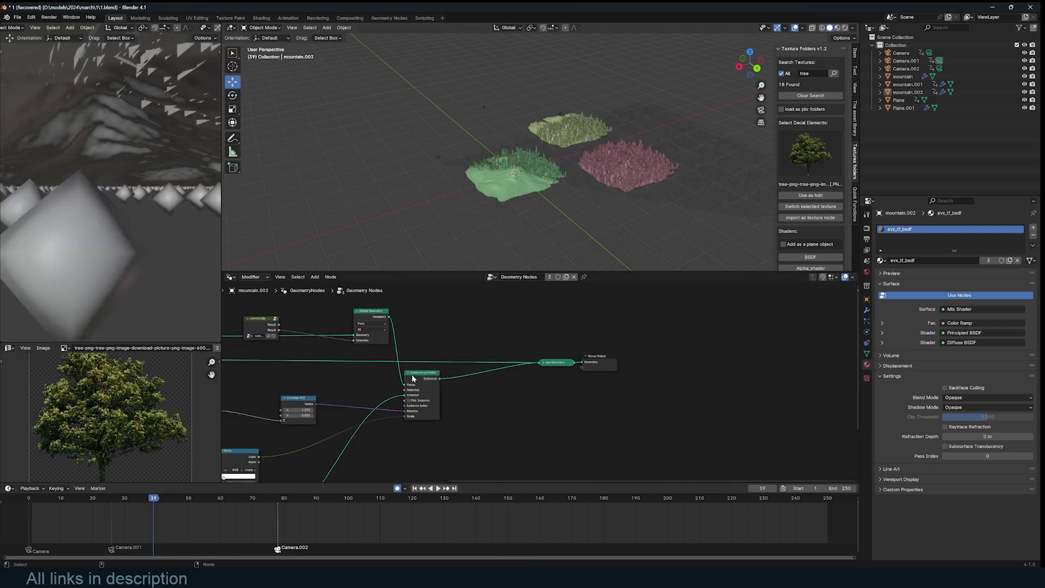
pyautogui.moveTo(396, 316); pyautogui.dragTo(455, 317, button='middle')
pyautogui.moveTo(423, 319); pyautogui.dragTo(417, 328)
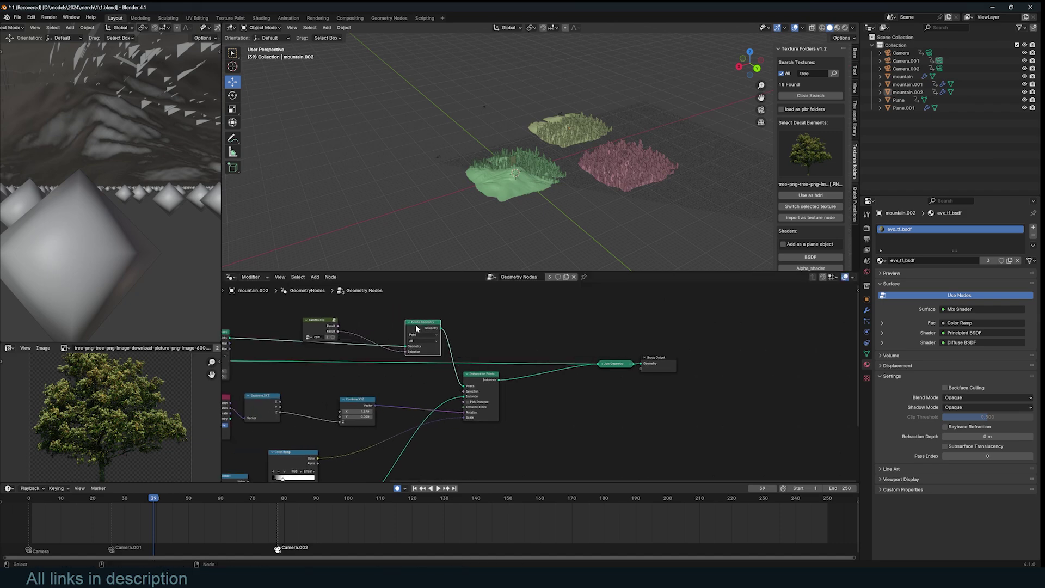
pyautogui.press('m')
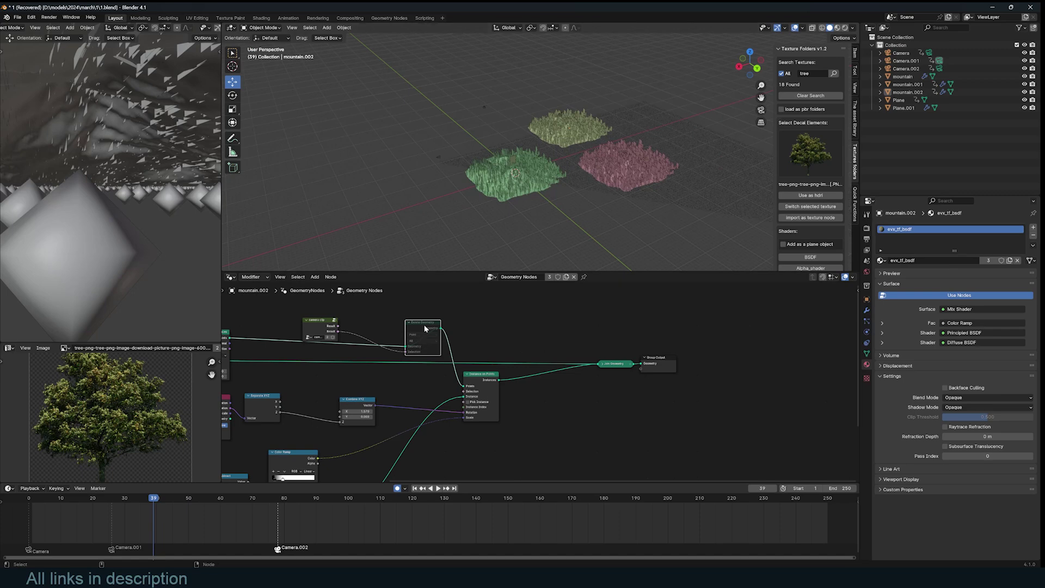
pyautogui.press('m')
# Play the animation in the perspective view and through the active camera to check the playback frame rate and clipping
pyautogui.press('space')
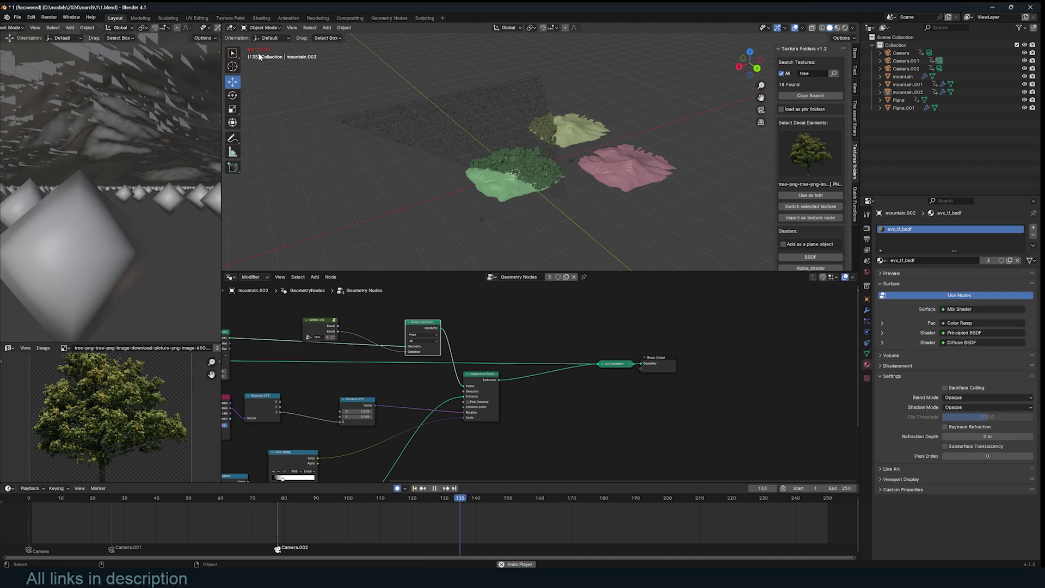
pyautogui.press('Escape')
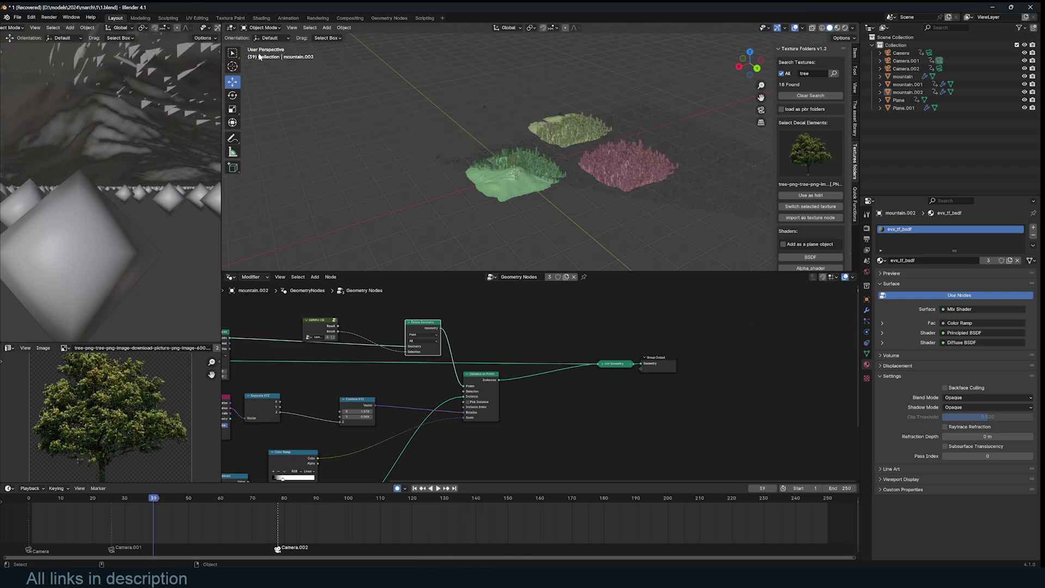
pyautogui.press('KP_0')
pyautogui.press('space')
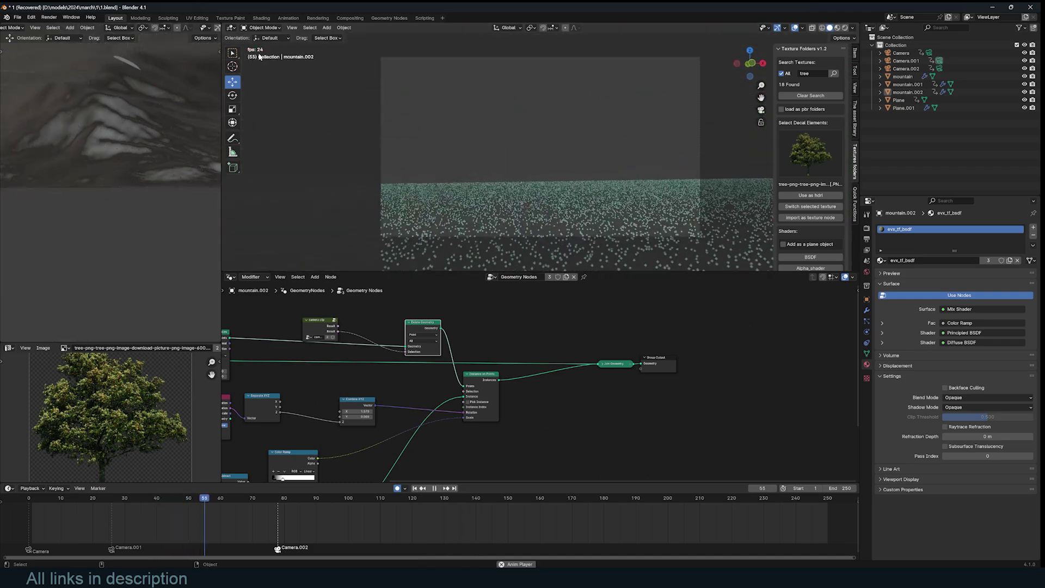
pyautogui.press('Escape')
pyautogui.press('space')
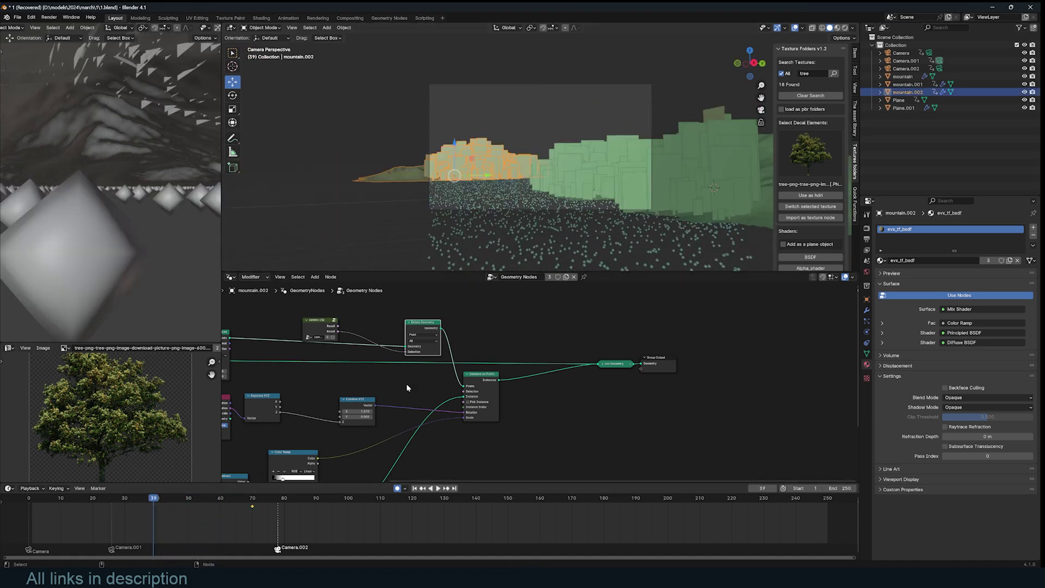
# Review the mountain node tree and open the camera clip group to examine the mask nodes inside it
pyautogui.moveTo(406, 383); pyautogui.dragTo(524, 351, button='middle')
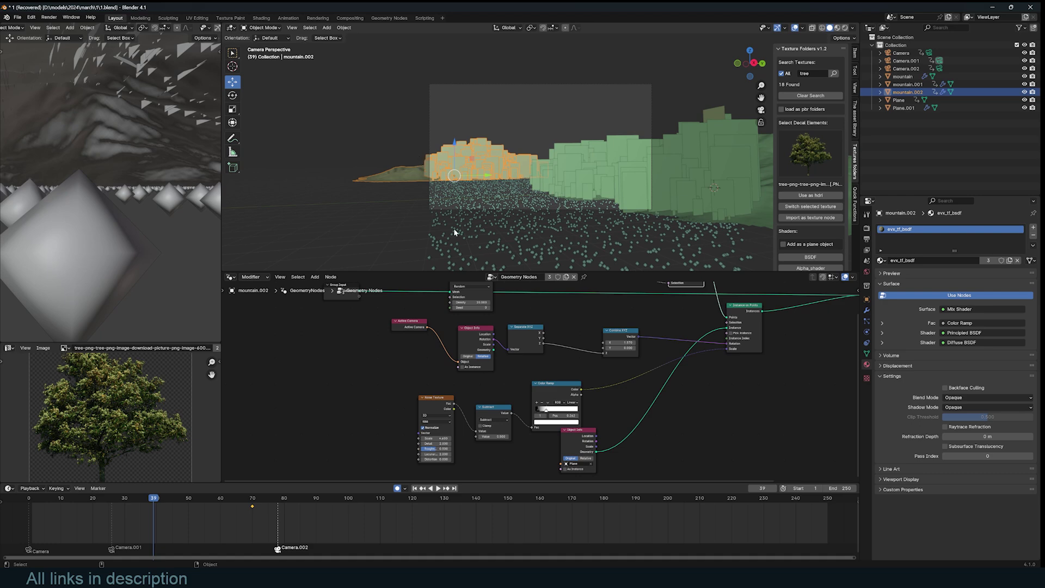
pyautogui.scroll(-2, 588, 325)
pyautogui.scroll(3, 555, 396)
pyautogui.moveTo(590, 325); pyautogui.dragTo(589, 369, button='middle')
pyautogui.click(549, 329)
pyautogui.press('Tab')
pyautogui.moveTo(530, 357)
pyautogui.keyDown('shift'); pyautogui.mouseDown()
pyautogui.moveTo(515, 357)
pyautogui.moveTo(524, 357)
pyautogui.mouseUp(); pyautogui.keyUp('shift')
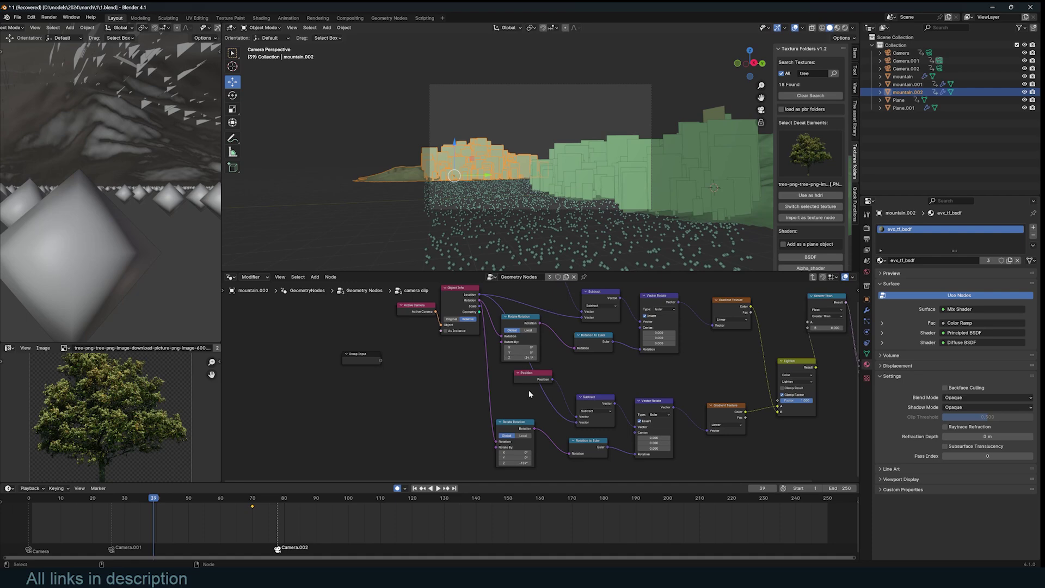
pyautogui.press('Tab')
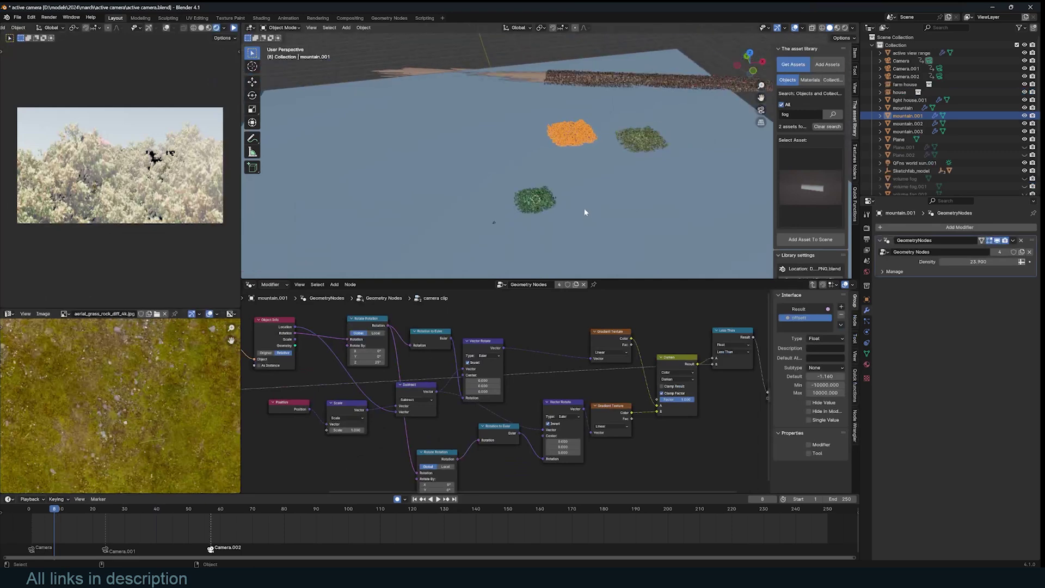
# Play the finished scene through frame 29 and examine the rendered trees in the camera preview
pyautogui.moveTo(65, 531); pyautogui.dragTo(79, 529, button='right')
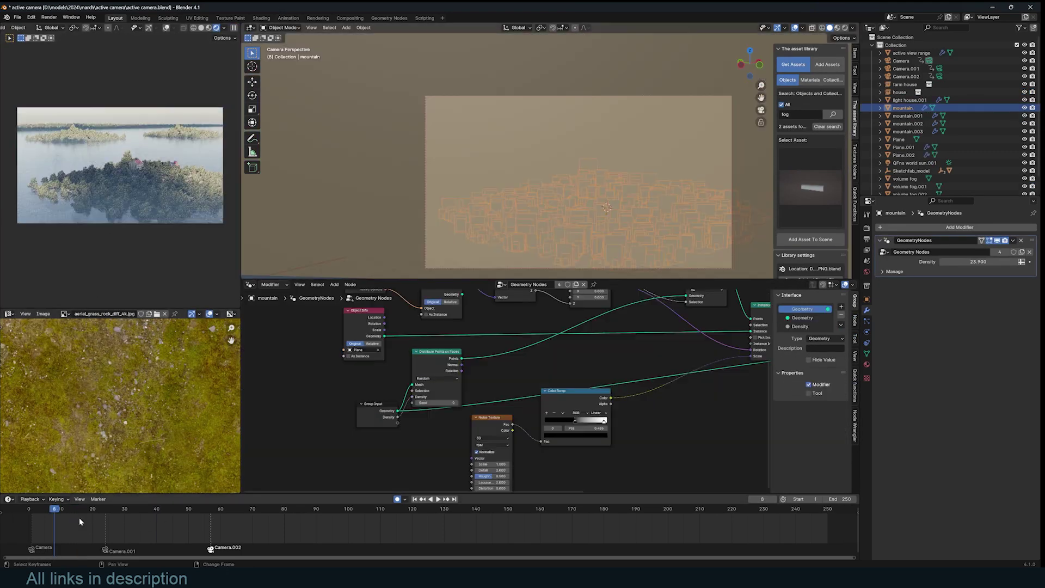
pyautogui.press('space')
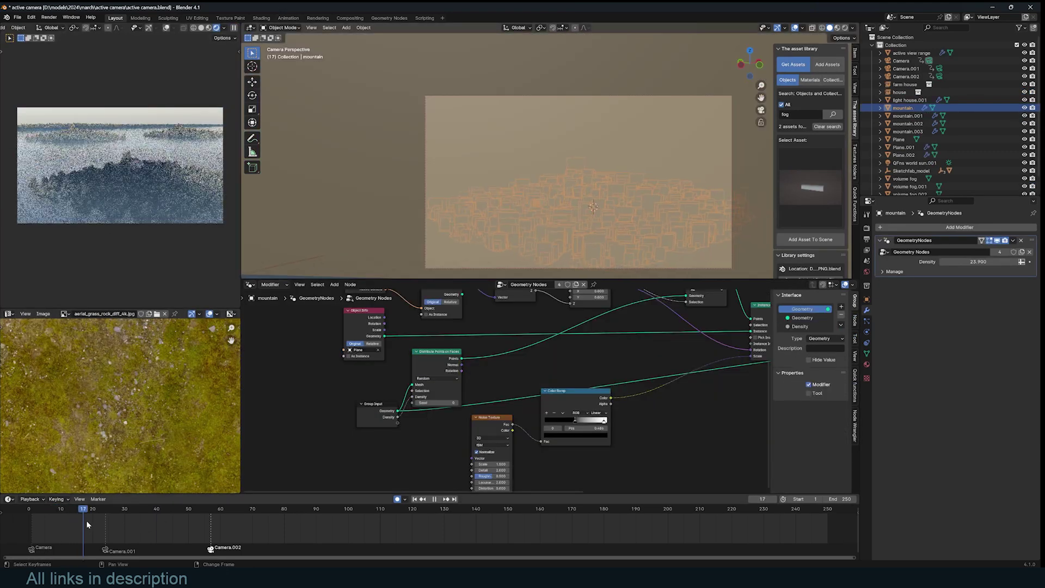
pyautogui.press('space')
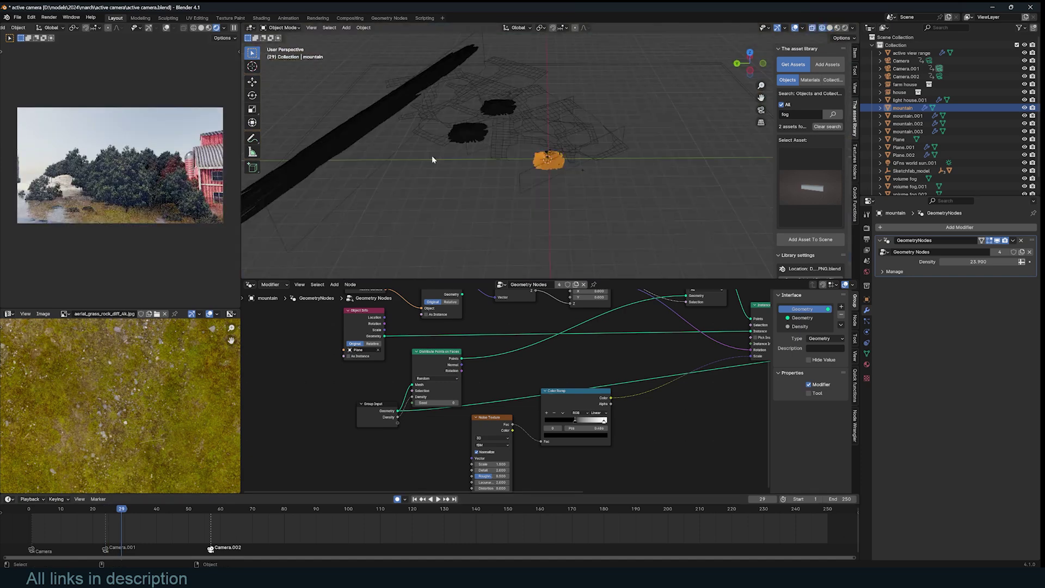
# Switch the 3D view to solid shading and select the long mountain.003 ridge
pyautogui.moveTo(432, 156)
pyautogui.mouseDown(button='middle')
pyautogui.moveTo(471, 165)
pyautogui.moveTo(577, 99)
pyautogui.mouseUp(button='middle')
pyautogui.press('z')
pyautogui.click(641, 121)
pyautogui.moveTo(637, 126)
pyautogui.mouseDown(button='middle')
pyautogui.moveTo(565, 222)
pyautogui.moveTo(583, 197)
pyautogui.mouseUp(button='middle')
pyautogui.click(565, 223)
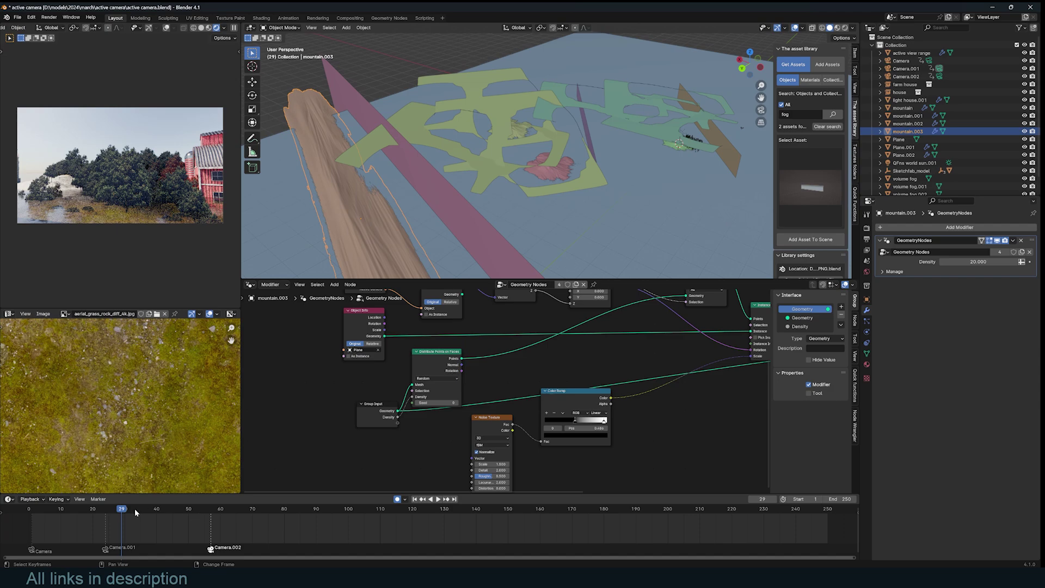
# Play the animation through frame 73 to examine the trees on mountain.003, and deselect everything
pyautogui.press('space')
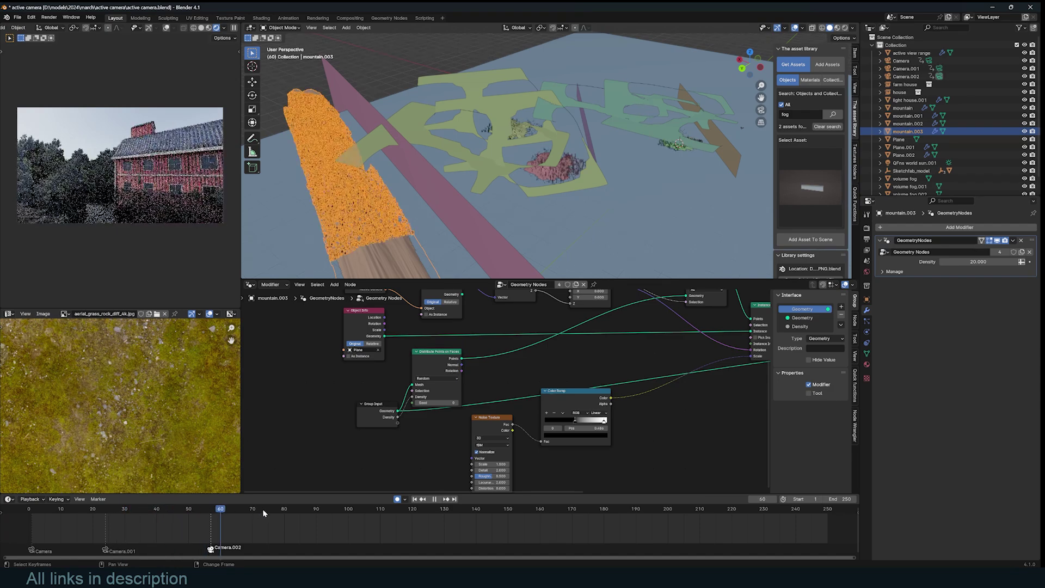
pyautogui.press('space')
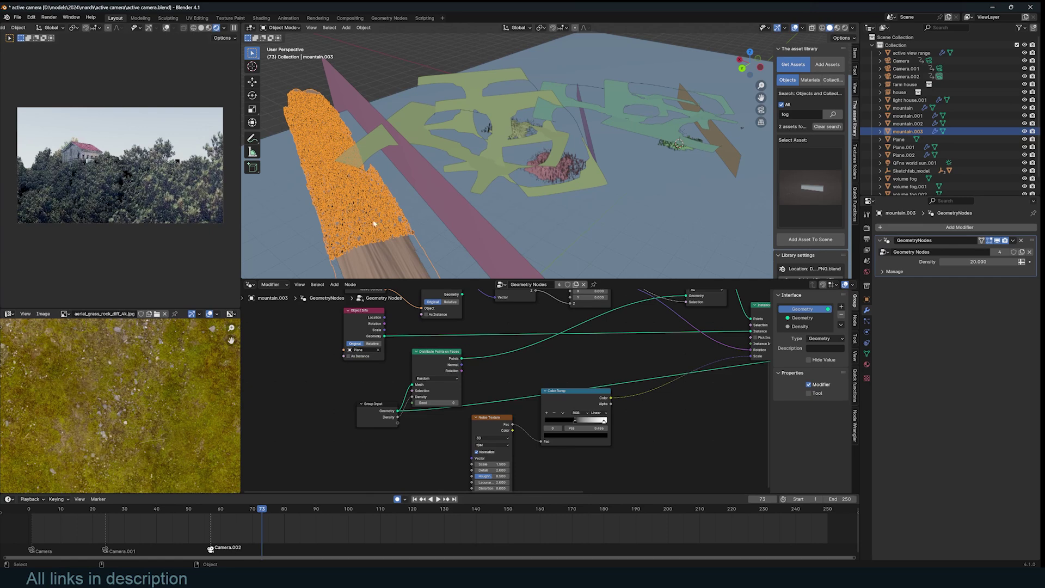
pyautogui.moveTo(352, 193); pyautogui.dragTo(609, 113, button='middle')
pyautogui.hotkey('alt', 'a')
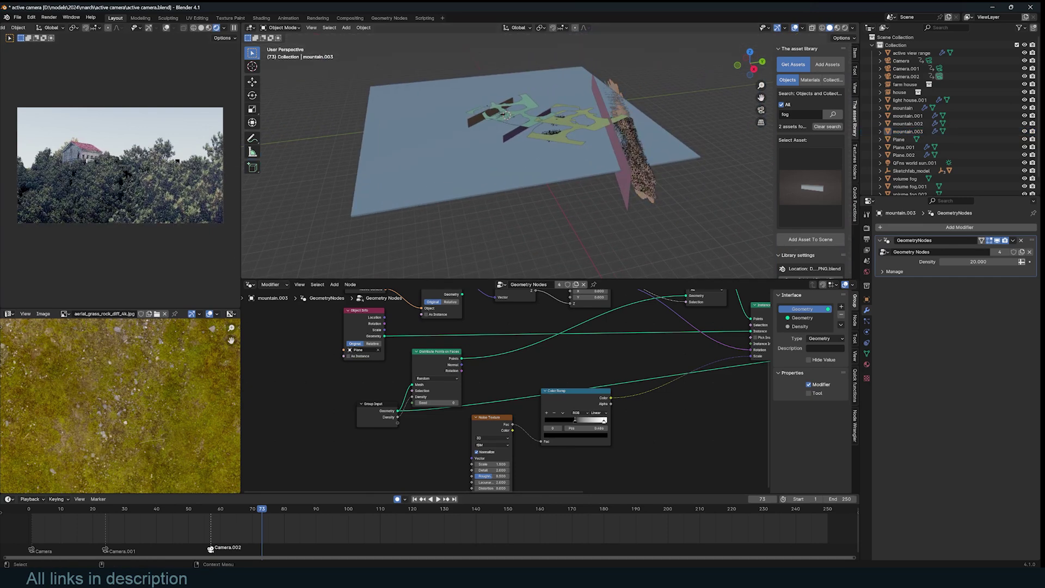